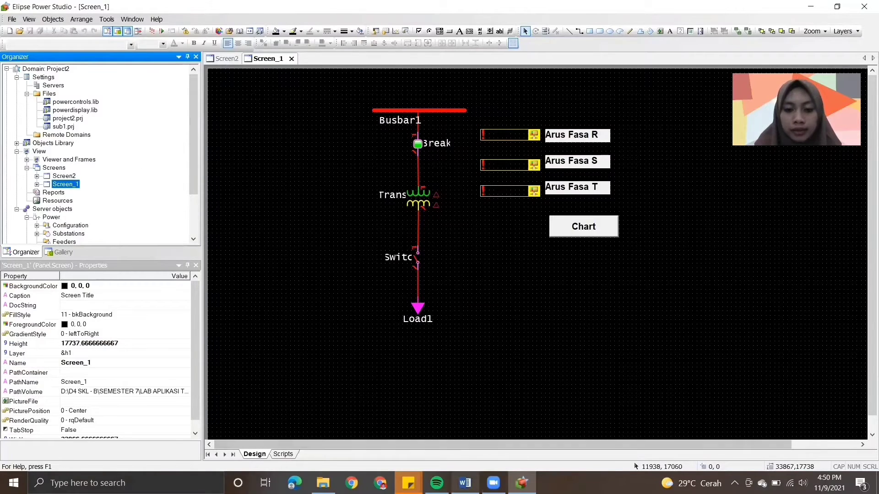
- Review the existing Screen2 chart and the Screen_1 single-line diagram in Elipse Power Studio
{"action": "left_click", "coordinate": [465, 483]}
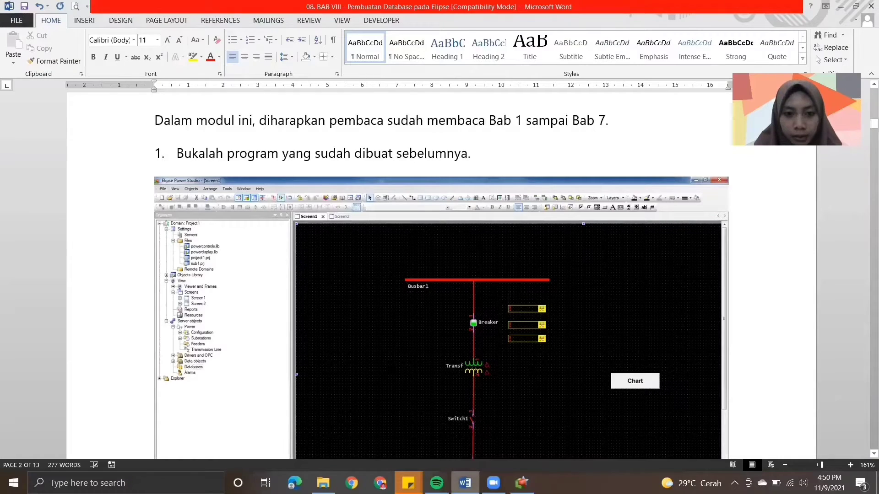
{"action": "key", "text": "alt+Tab"}
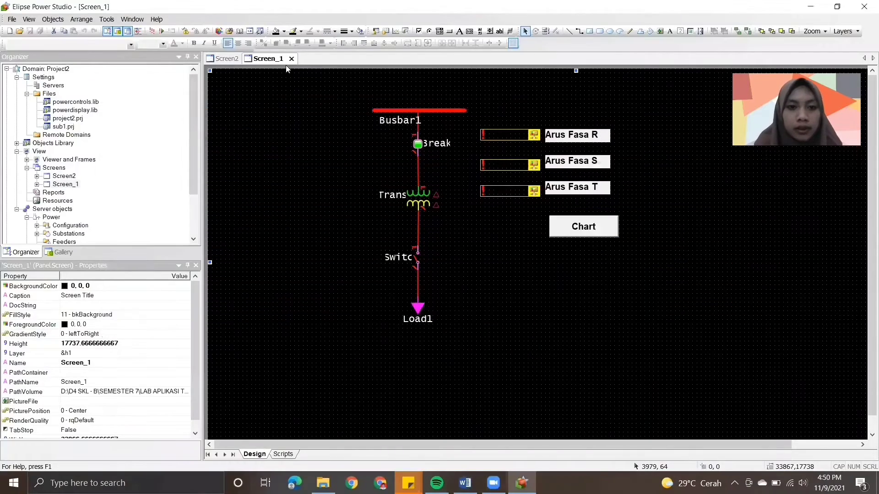
{"action": "left_click", "coordinate": [239, 59]}
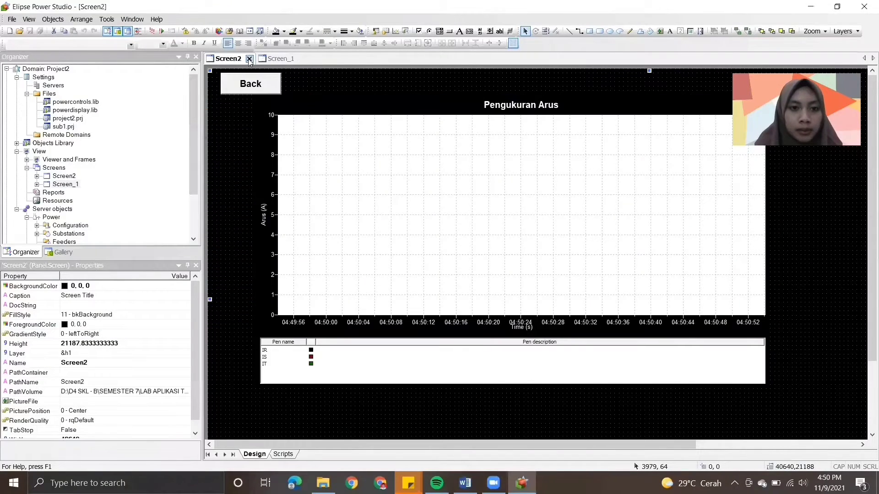
{"action": "double_click", "coordinate": [73, 177]}
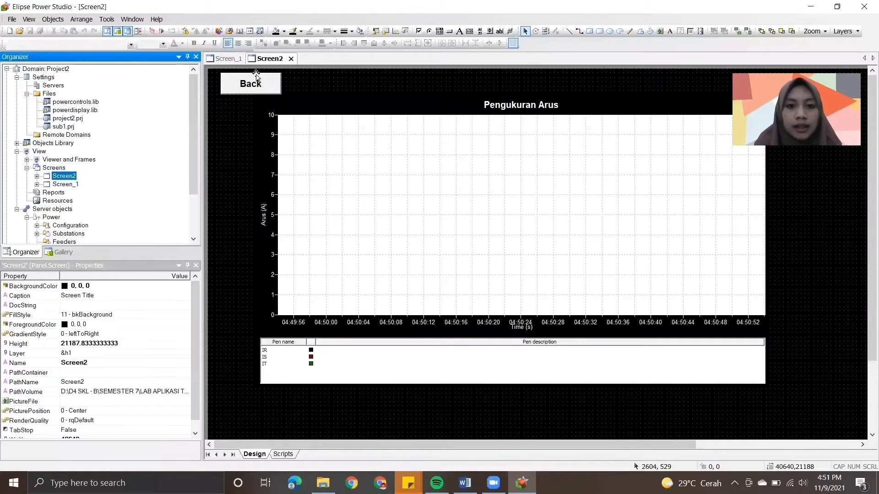
{"action": "left_click", "coordinate": [229, 60]}
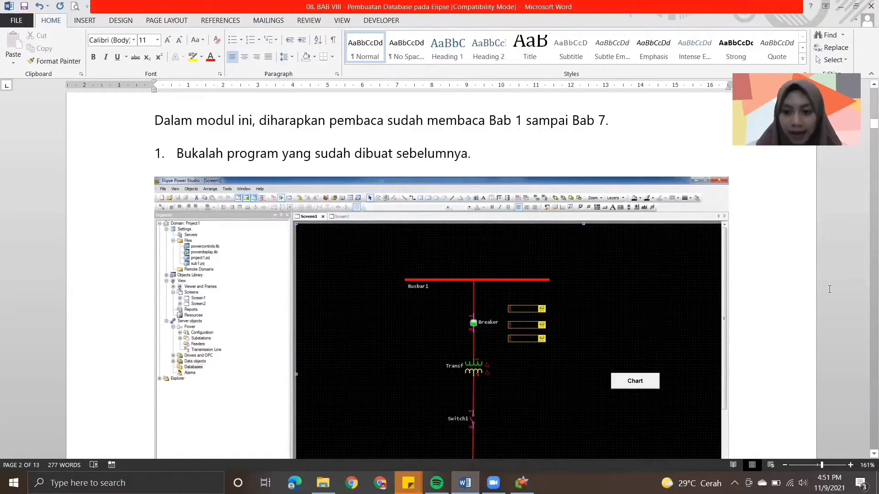
- Consult step 2 of the Word module, switch back to Elipse Power Studio and insert a database in project2.prj
{"action": "scroll", "coordinate": [864, 339], "scroll_direction": "down", "scroll_amount": 10}
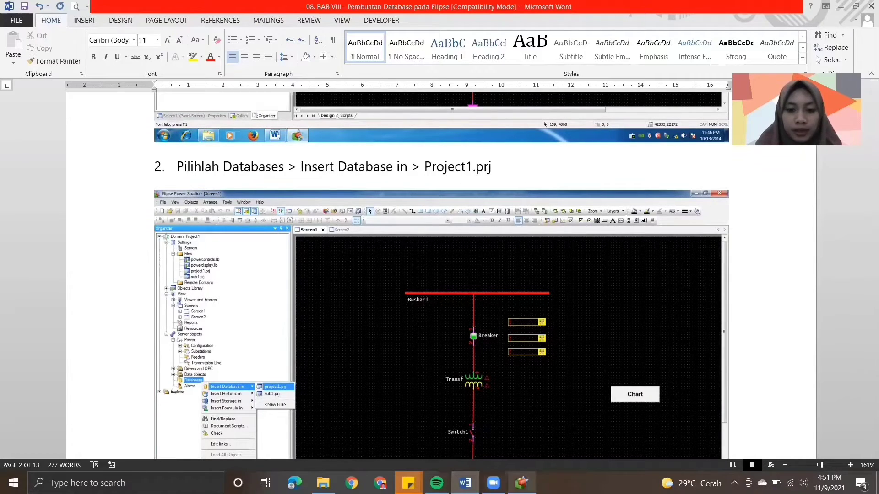
{"action": "left_click", "coordinate": [522, 483]}
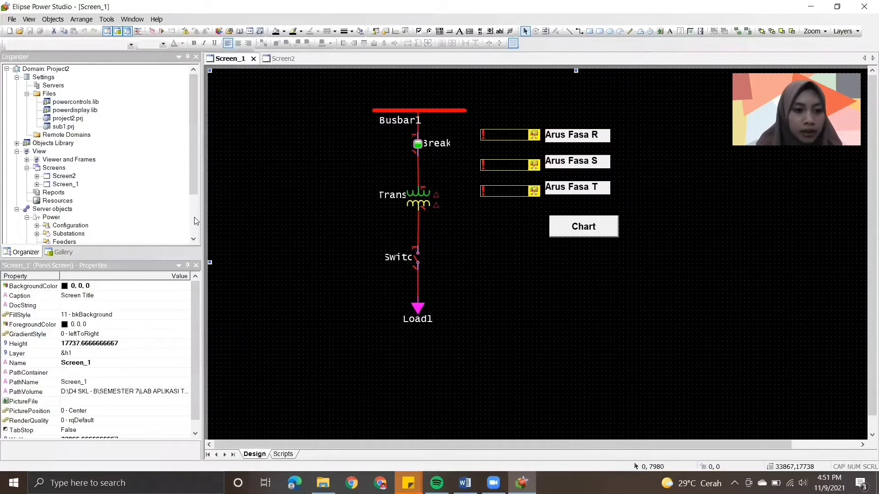
{"action": "scroll", "coordinate": [196, 216], "scroll_direction": "down", "scroll_amount": 3}
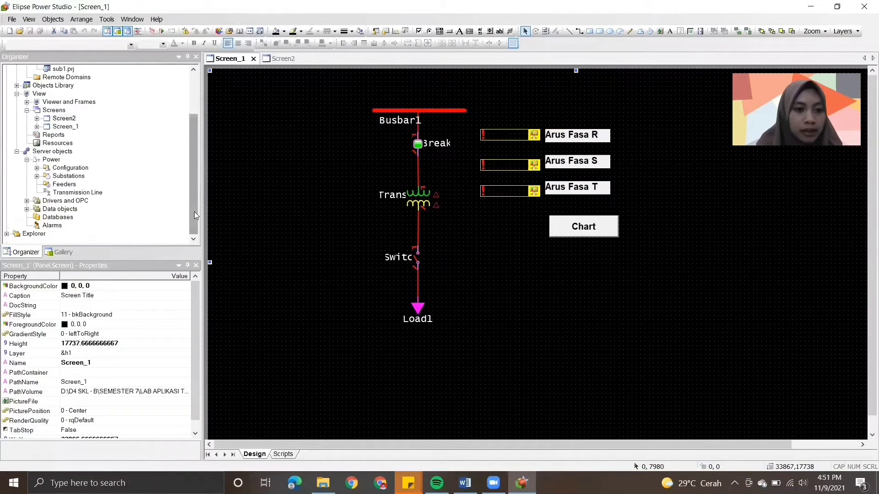
{"action": "right_click", "coordinate": [55, 220]}
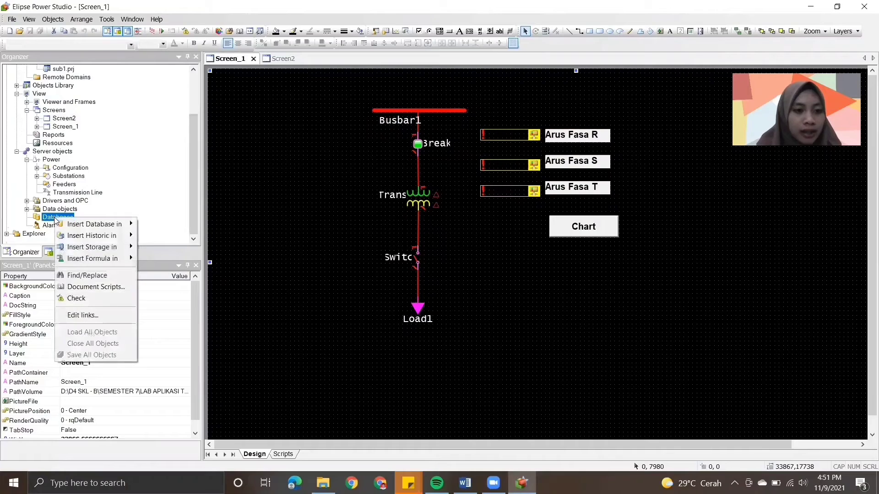
{"action": "mouse_move", "coordinate": [97, 227]}
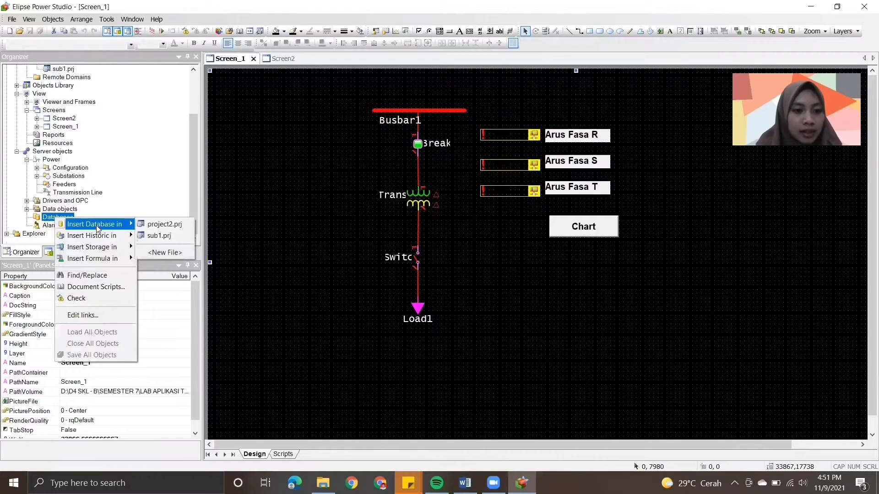
{"action": "left_click", "coordinate": [154, 225]}
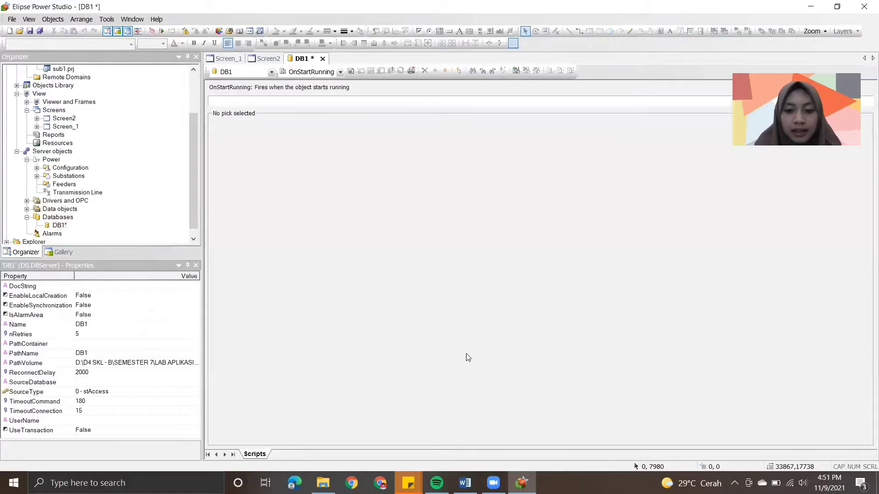
- Read module steps 3 and 4 in Word, and open the DB1 database's properties in Elipse Power Studio
{"action": "left_click", "coordinate": [465, 483]}
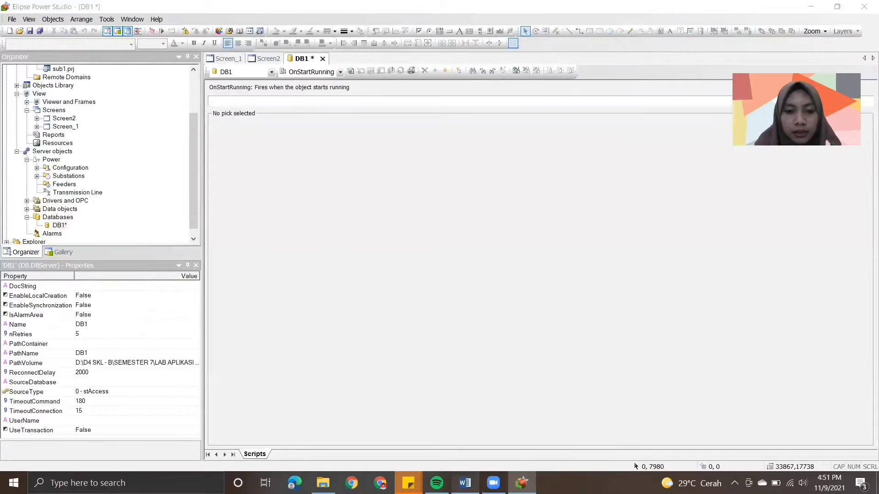
{"action": "scroll", "coordinate": [865, 324], "scroll_direction": "down", "scroll_amount": 7}
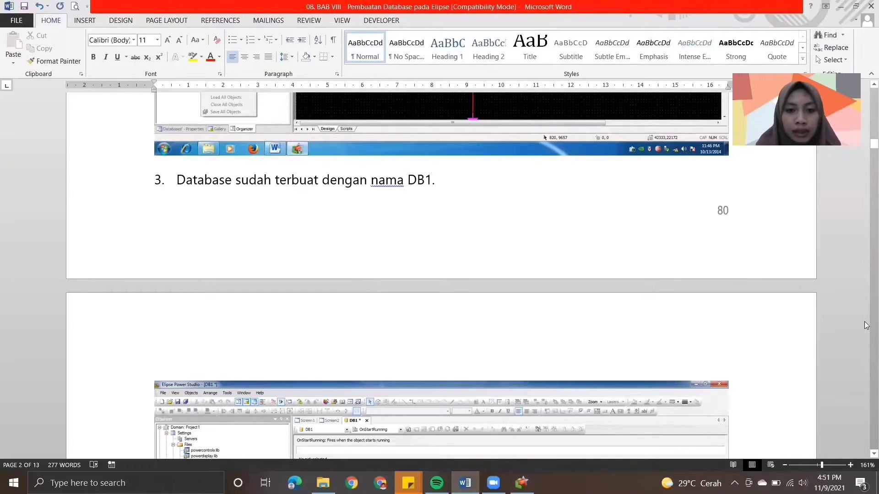
{"action": "scroll", "coordinate": [865, 325], "scroll_direction": "down", "scroll_amount": 7}
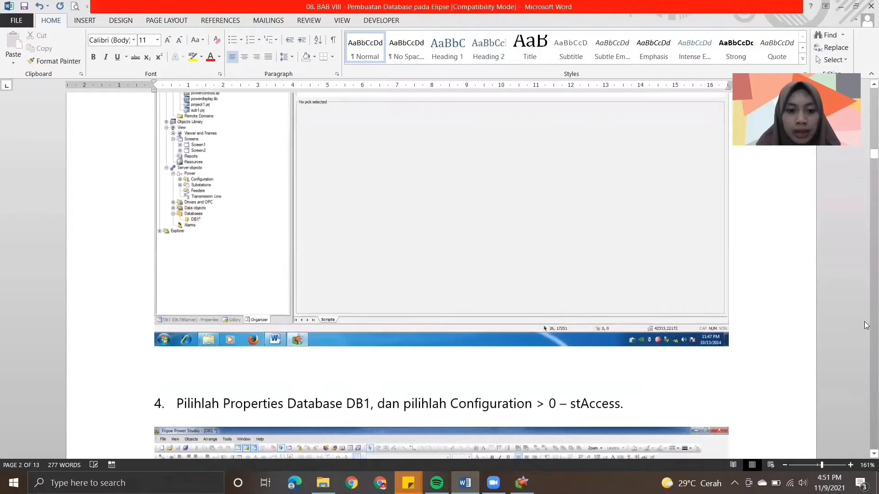
{"action": "scroll", "coordinate": [865, 454], "scroll_direction": "down", "scroll_amount": 3}
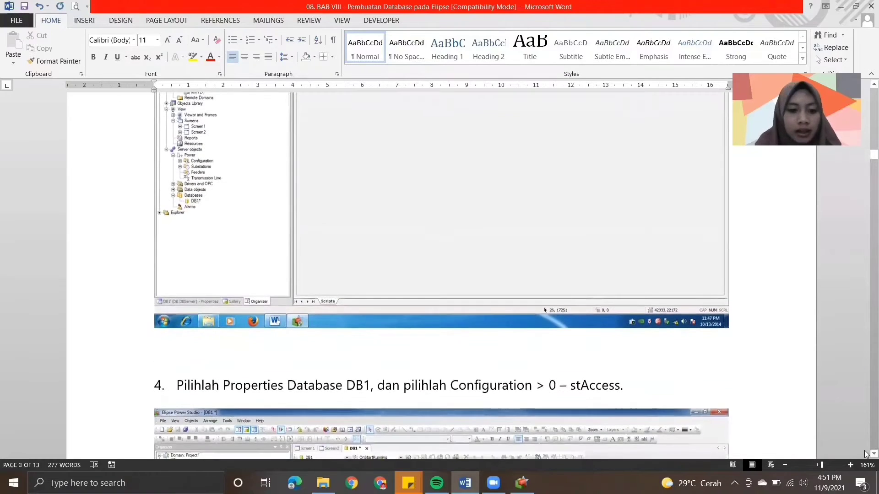
{"action": "scroll", "coordinate": [864, 454], "scroll_direction": "down", "scroll_amount": 3}
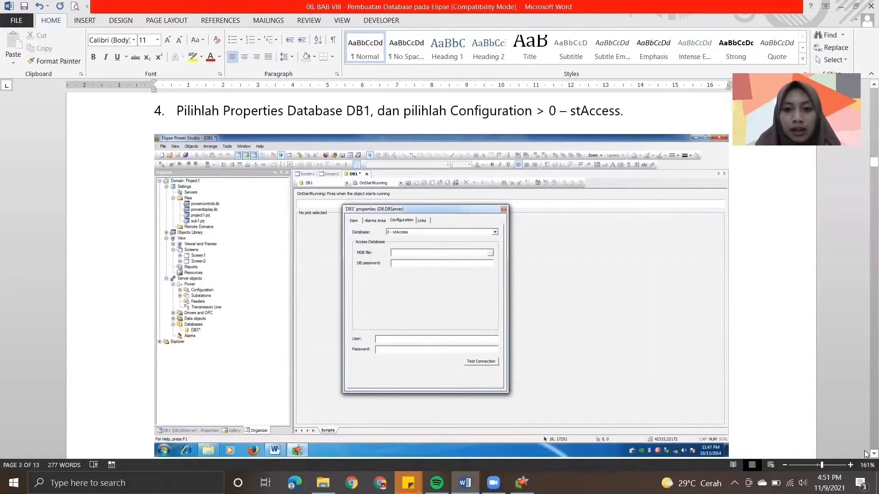
{"action": "left_click", "coordinate": [522, 483]}
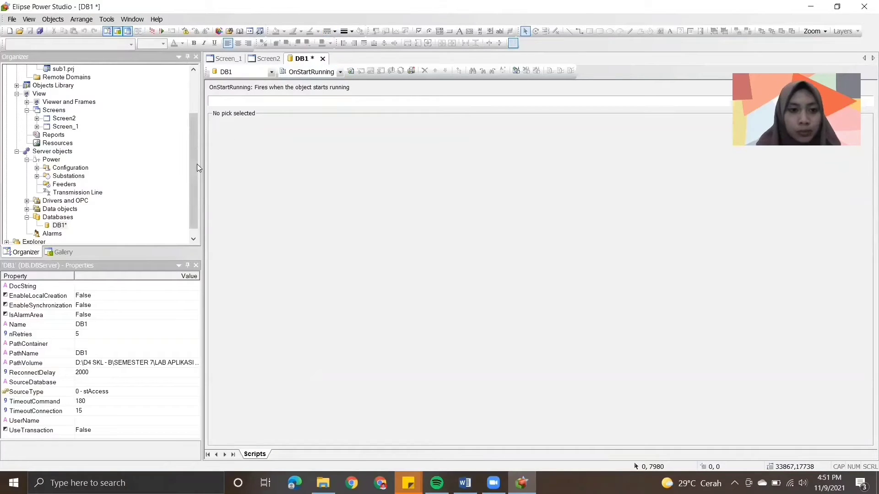
{"action": "right_click", "coordinate": [58, 225]}
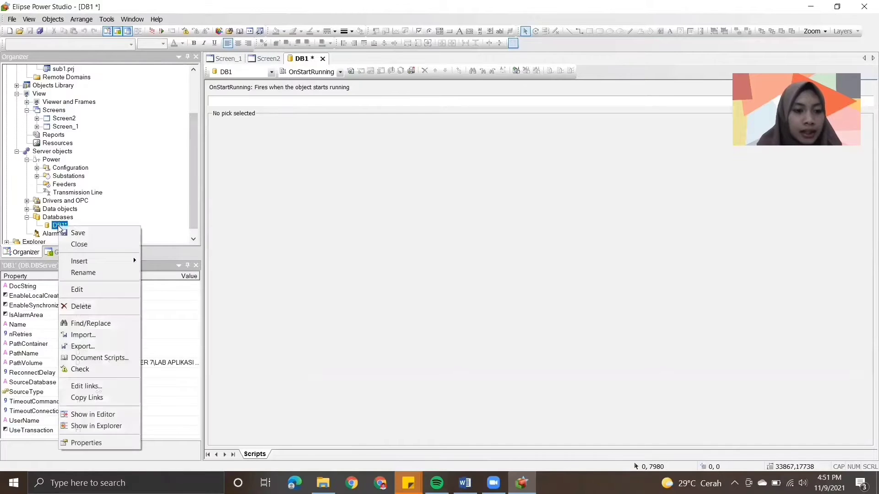
{"action": "left_click", "coordinate": [87, 443]}
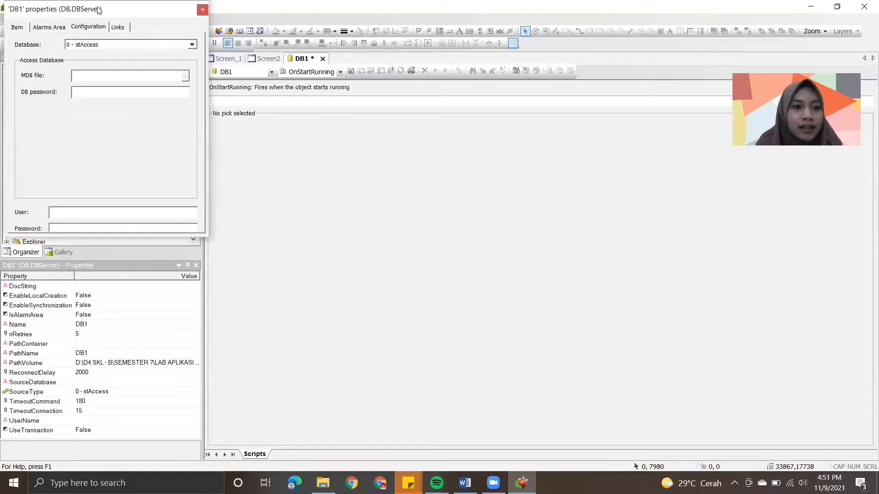
{"action": "left_click_drag", "start_coordinate": [100, 9], "coordinate": [473, 87]}
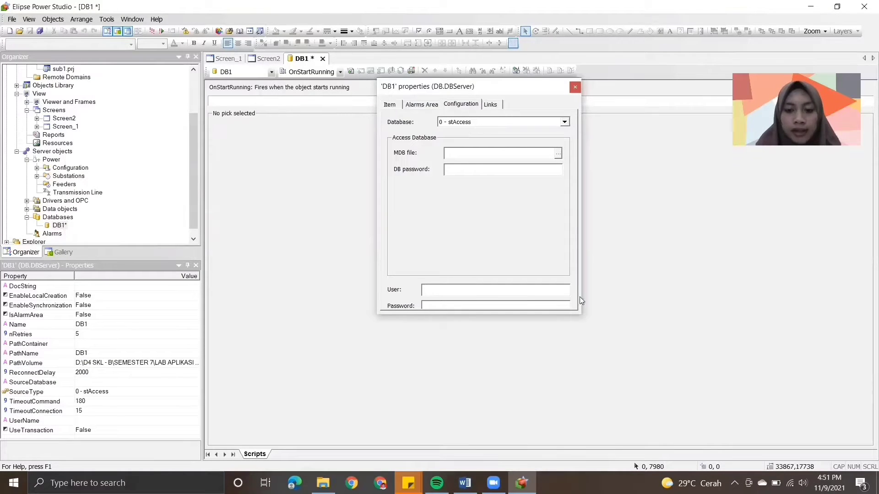
- Check module step 5 in Word and rename the DB1 database as DatabaseFeeder in Elipse Power Studio
{"action": "left_click", "coordinate": [464, 483]}
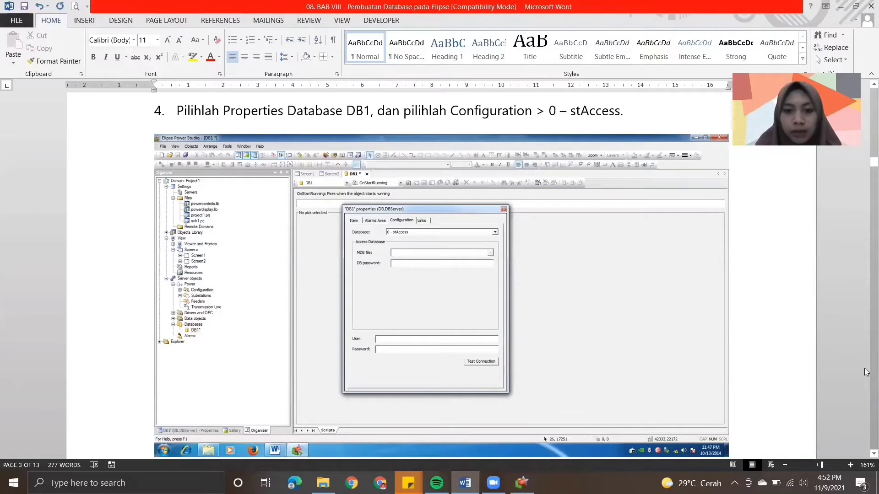
{"action": "scroll", "coordinate": [864, 368], "scroll_direction": "down", "scroll_amount": 8}
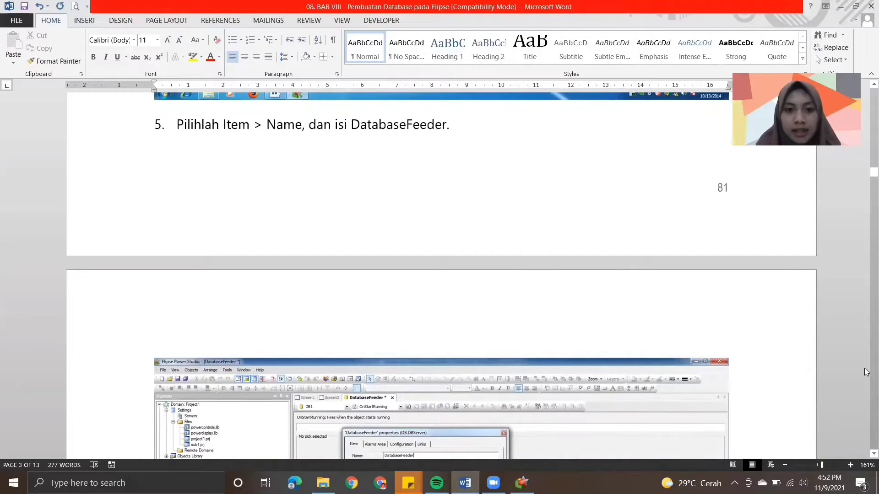
{"action": "scroll", "coordinate": [866, 455], "scroll_direction": "down", "scroll_amount": 2}
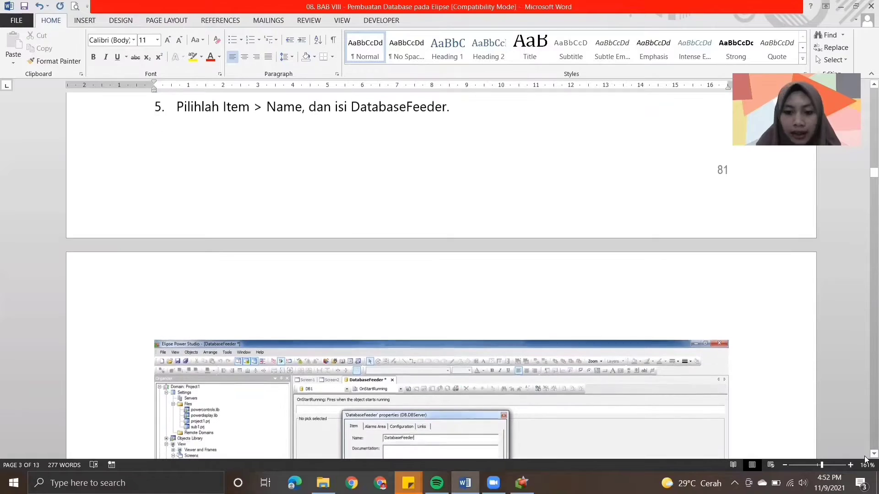
{"action": "scroll", "coordinate": [865, 458], "scroll_direction": "down", "scroll_amount": 10}
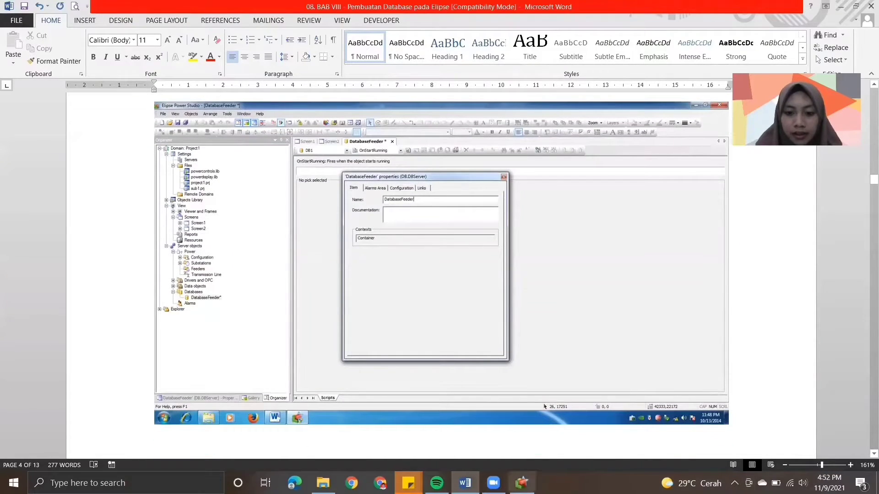
{"action": "key", "text": "alt+Tab"}
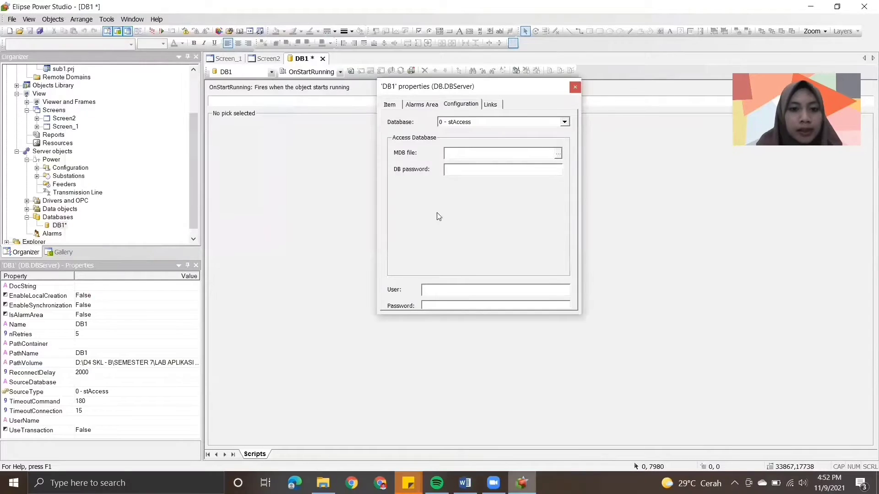
{"action": "left_click", "coordinate": [390, 104]}
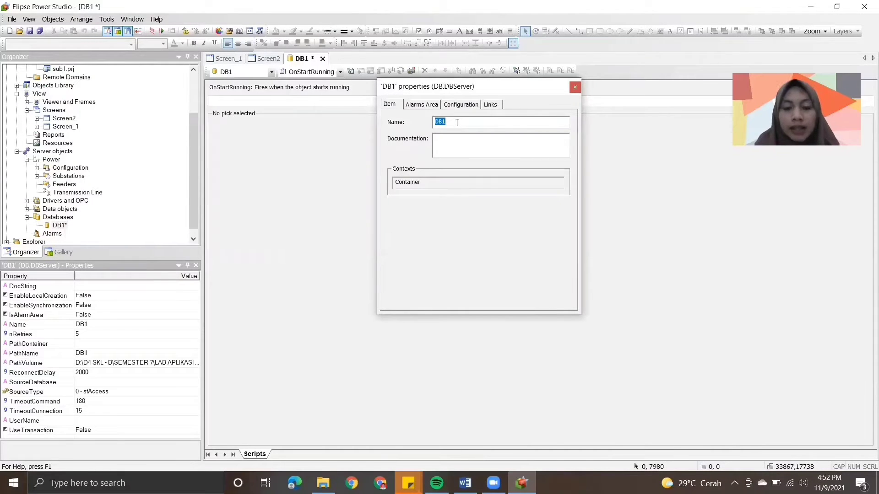
{"action": "type", "text": "D"}
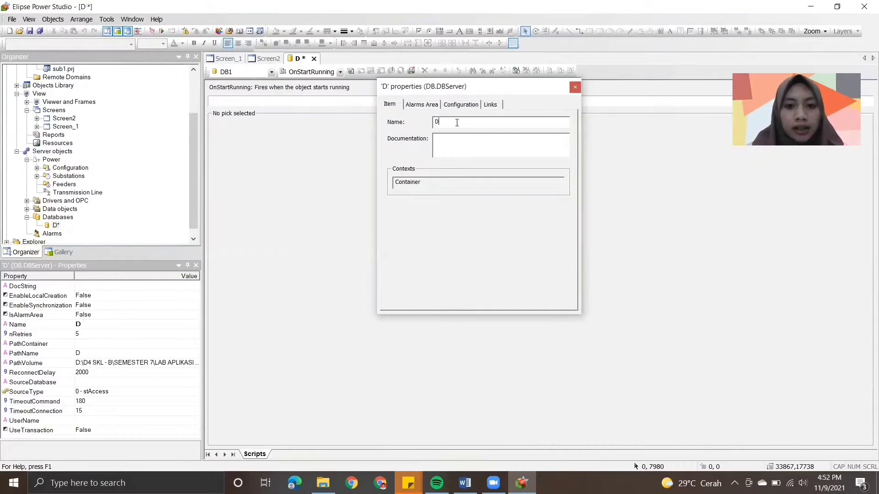
{"action": "type", "text": "atabase"}
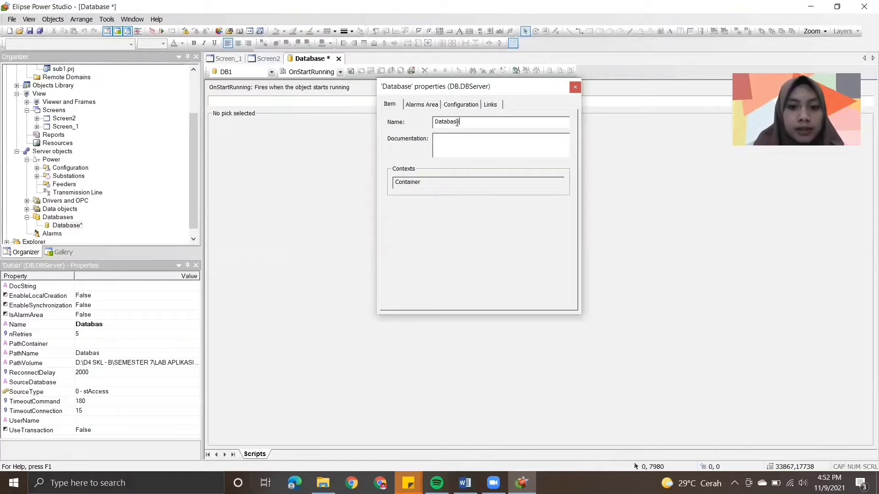
{"action": "type", "text": "Feeder"}
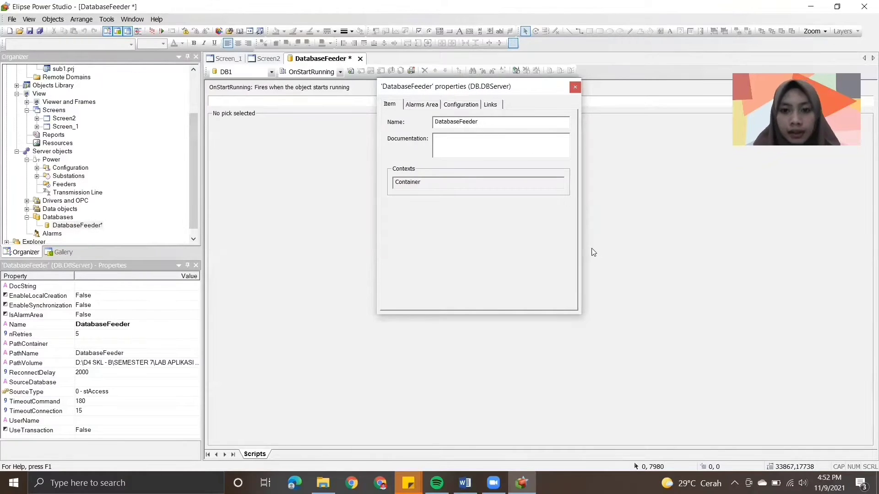
- Check module step 6 in Word and open the DatabaseFeeder configuration settings in Elipse Power Studio
{"action": "key", "text": "alt+Tab"}
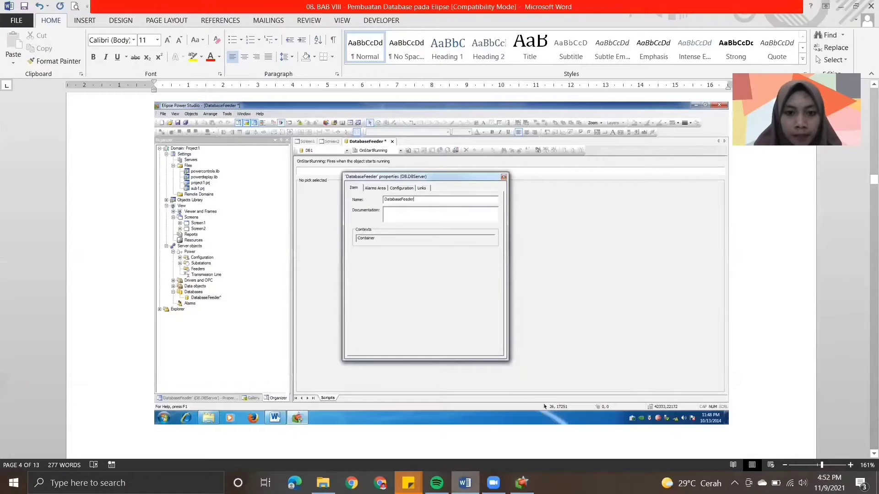
{"action": "scroll", "coordinate": [865, 382], "scroll_direction": "down", "scroll_amount": 5}
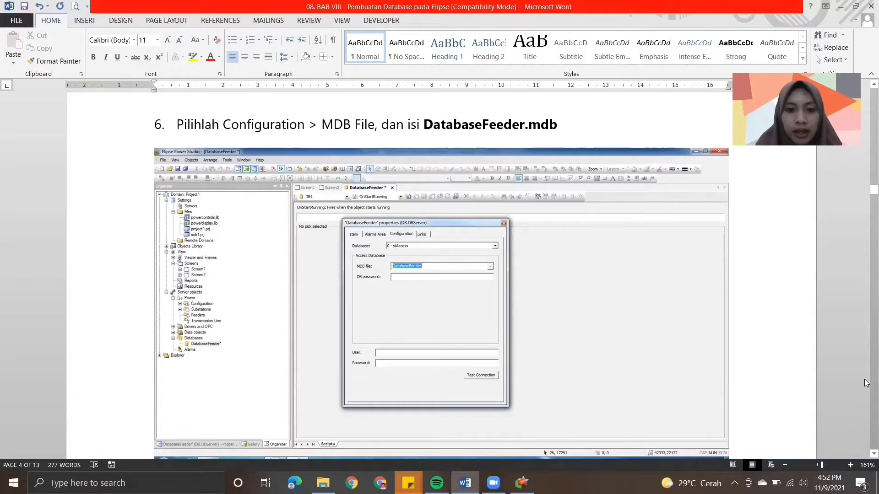
{"action": "left_click", "coordinate": [522, 483]}
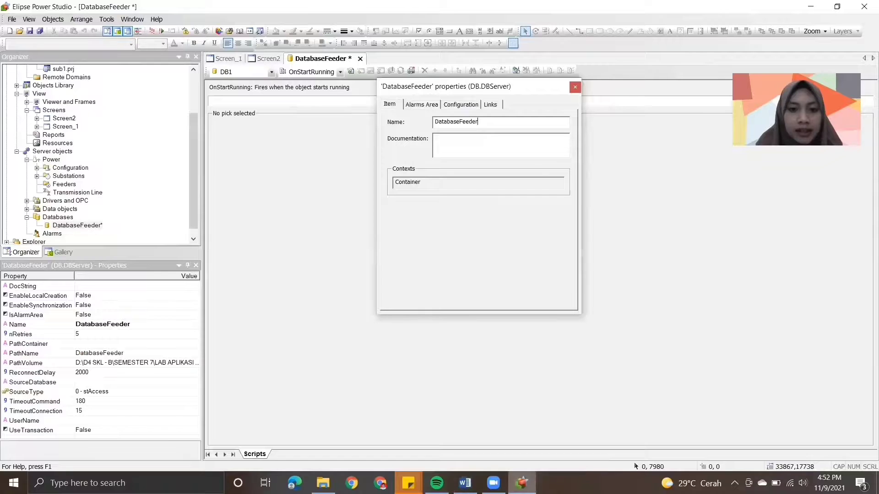
{"action": "left_click", "coordinate": [451, 106]}
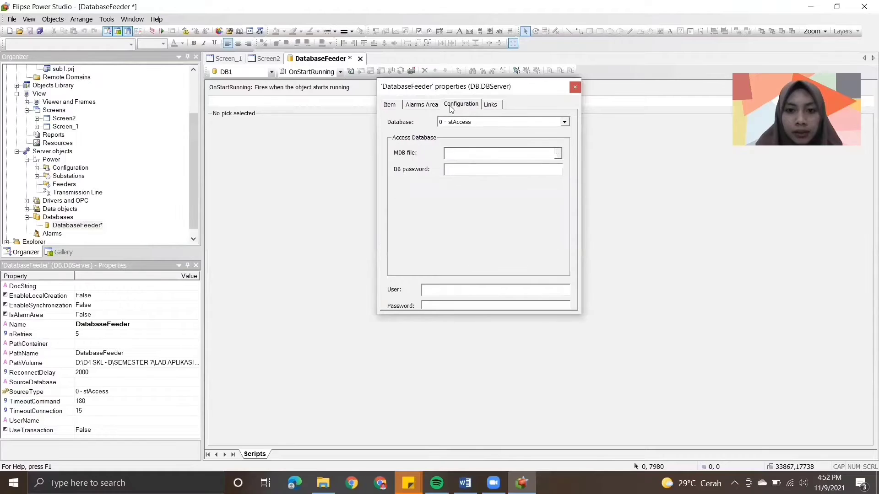
{"action": "left_click", "coordinate": [558, 154]}
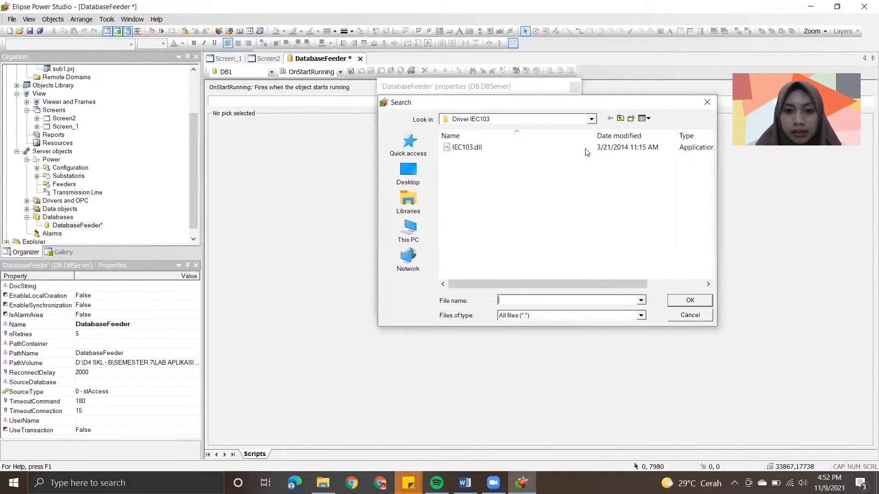
{"action": "left_click", "coordinate": [708, 105]}
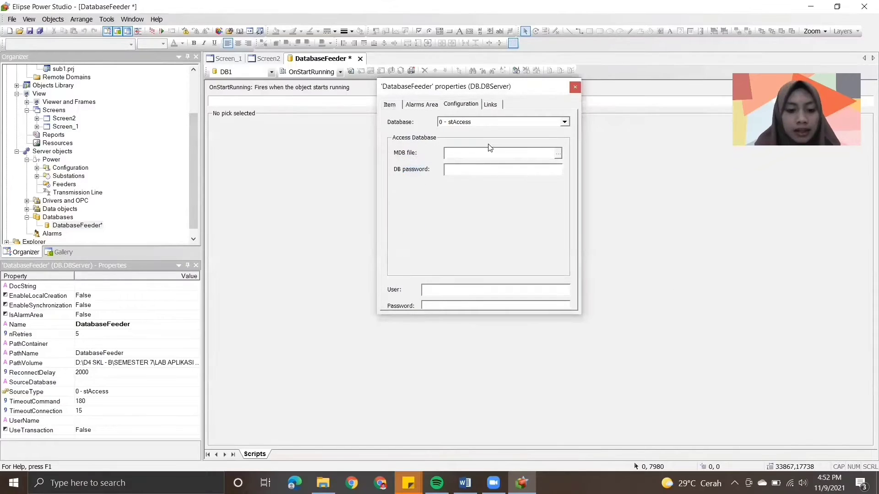
{"action": "left_click", "coordinate": [491, 151]}
{"action": "type", "text": "data"}
{"action": "key", "text": "BackSpace"}
{"action": "key", "text": "BackSpace"}
{"action": "key", "text": "BackSpace"}
{"action": "key", "text": "BackSpace"}
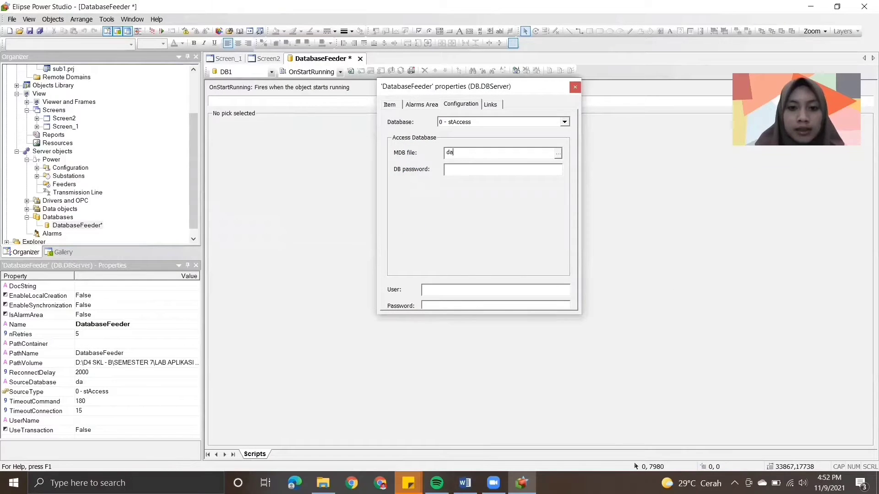
- Recheck module step 6 in Word and set the database's MDB file to DatabaseFeeder.mdb in Elipse Power Studio
{"action": "left_click", "coordinate": [465, 483]}
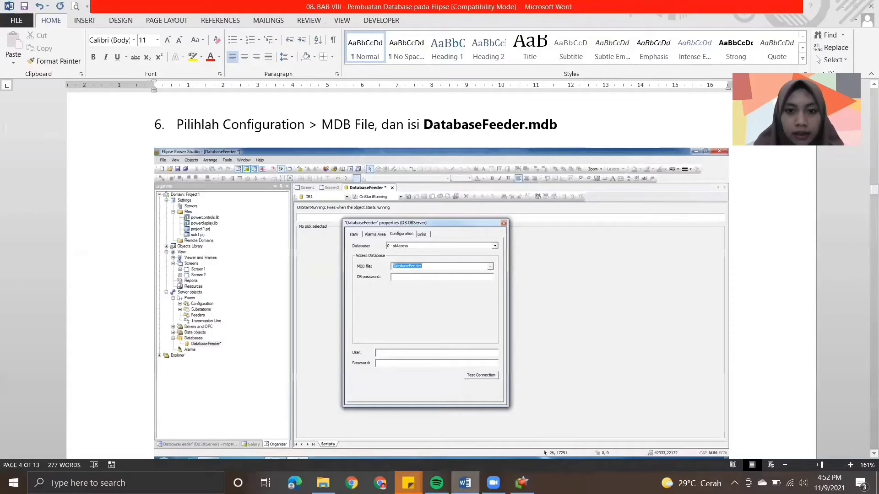
{"action": "left_click", "coordinate": [522, 483]}
{"action": "left_click", "coordinate": [392, 106]}
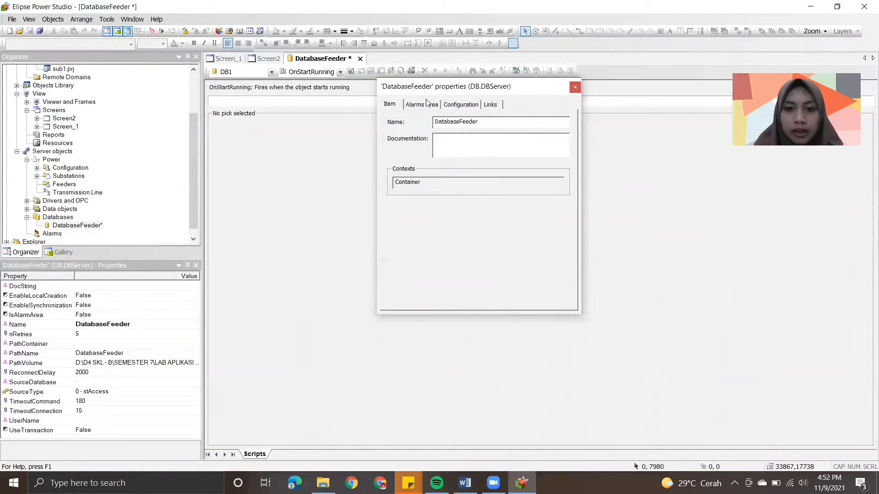
{"action": "left_click", "coordinate": [452, 105]}
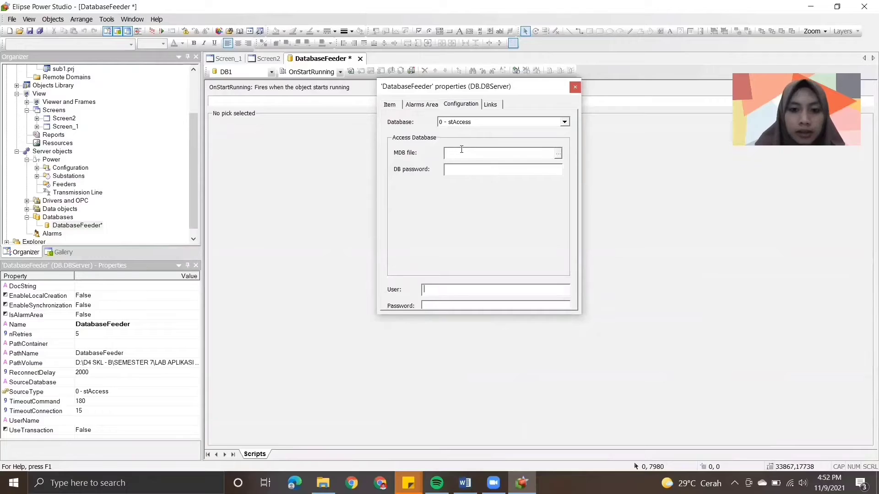
{"action": "left_click", "coordinate": [448, 152]}
{"action": "type", "text": "Databa"}
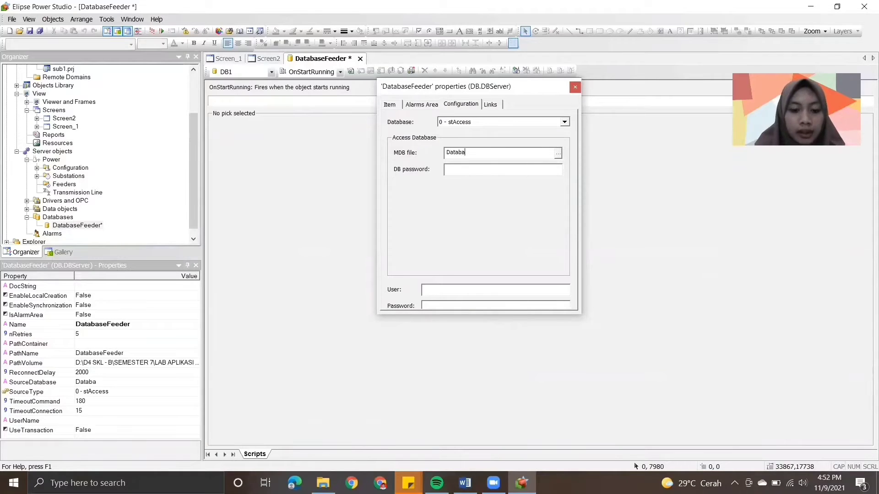
{"action": "type", "text": "seFeeder"}
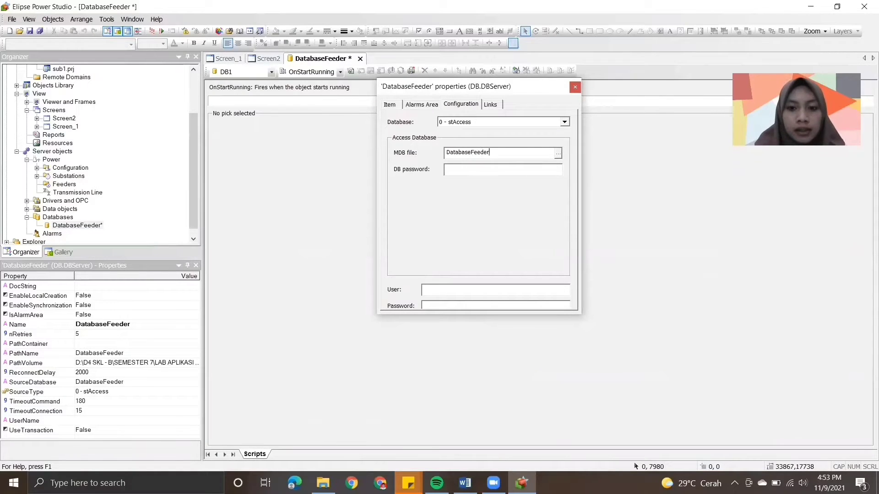
{"action": "type", "text": ".mdb"}
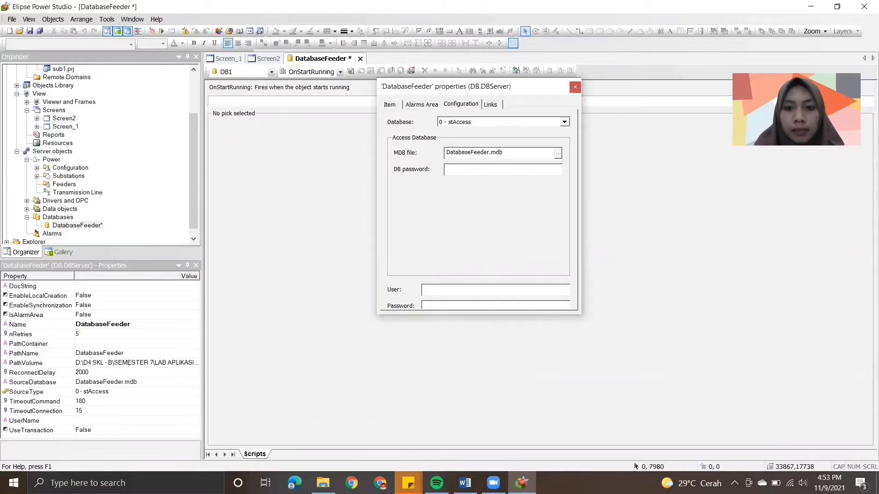
- Read module step 7 and its connection test illustration in Word, and switch back to Elipse Power Studio
{"action": "left_click", "coordinate": [465, 483]}
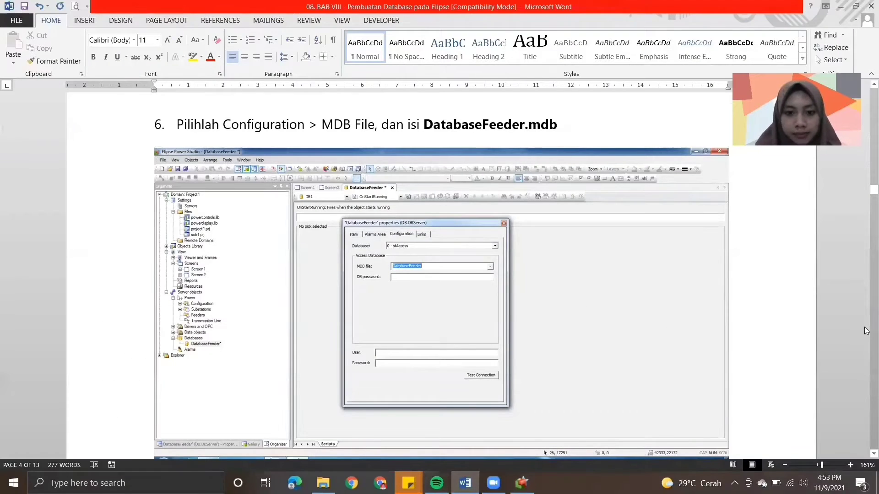
{"action": "scroll", "coordinate": [865, 331], "scroll_direction": "down", "scroll_amount": 8}
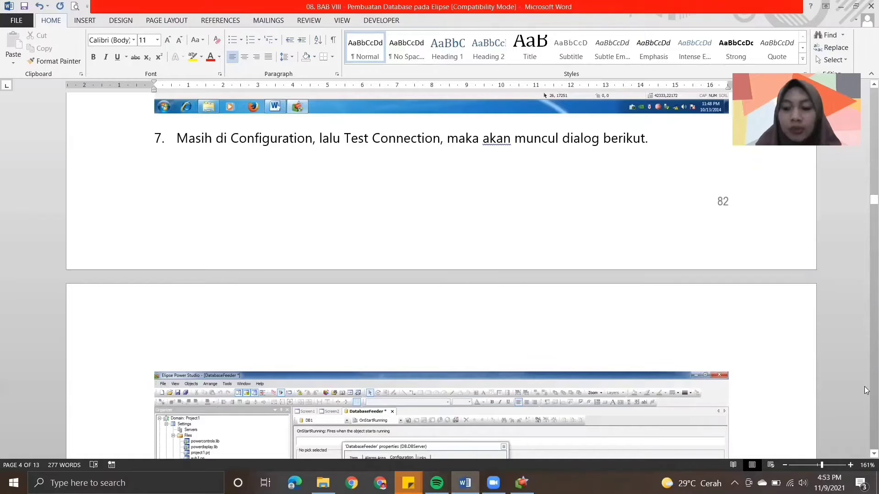
{"action": "scroll", "coordinate": [865, 452], "scroll_direction": "down", "scroll_amount": 1}
{"action": "scroll", "coordinate": [865, 453], "scroll_direction": "down", "scroll_amount": 6}
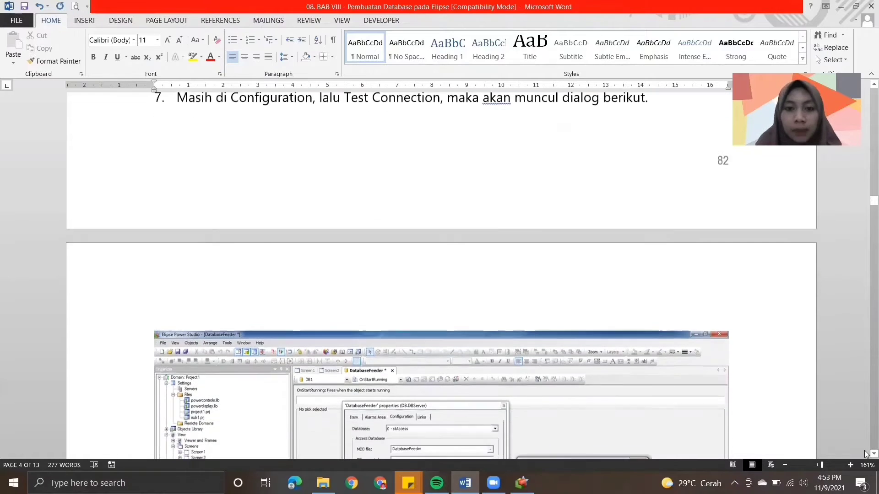
{"action": "scroll", "coordinate": [865, 453], "scroll_direction": "down", "scroll_amount": 6}
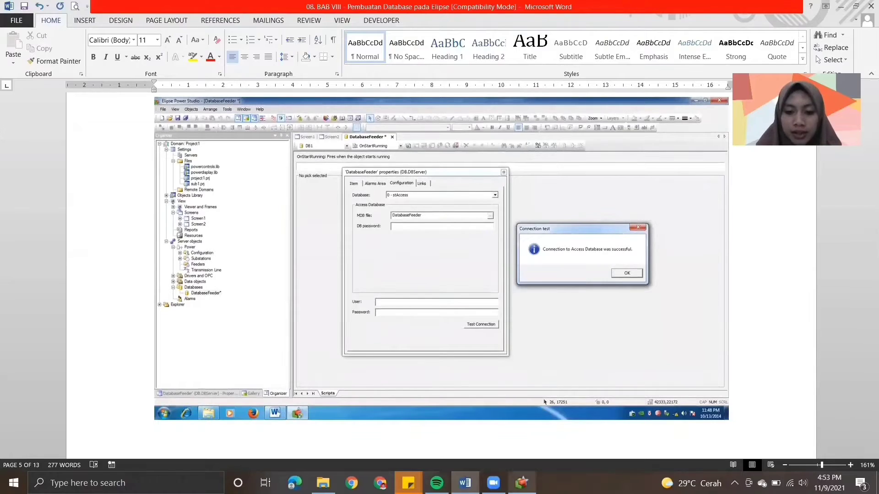
{"action": "left_click", "coordinate": [522, 483]}
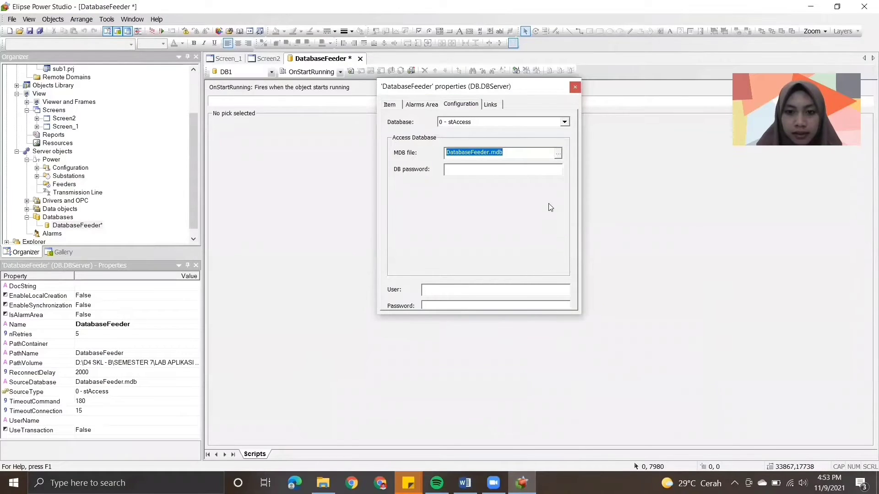
{"action": "left_click", "coordinate": [557, 154]}
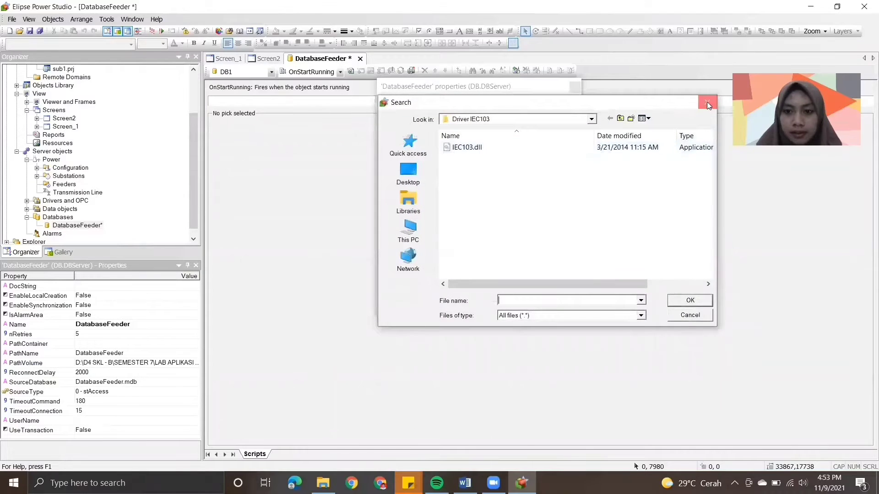
{"action": "left_click", "coordinate": [707, 102]}
{"action": "left_click", "coordinate": [516, 151]}
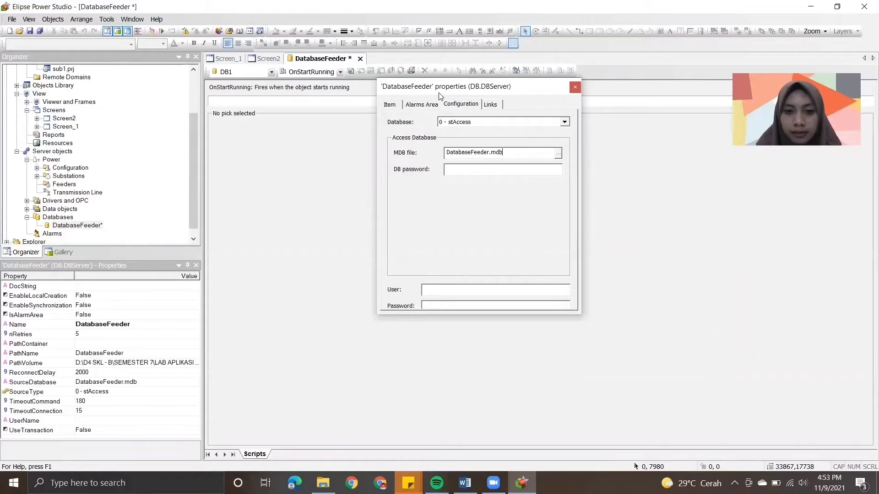
{"action": "left_click", "coordinate": [399, 105]}
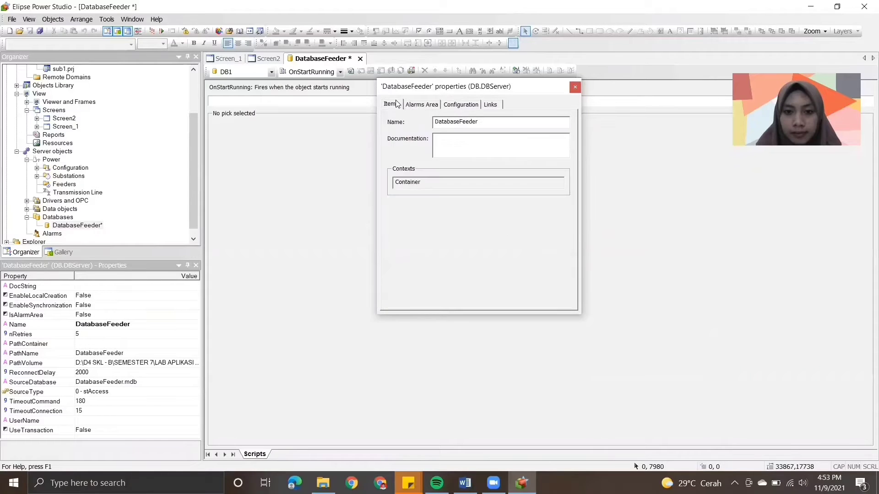
{"action": "left_click", "coordinate": [452, 105]}
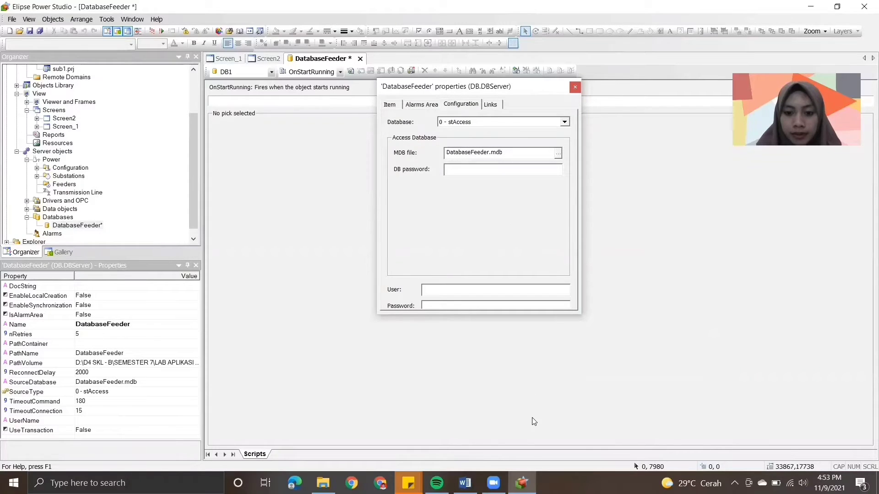
- Compare with the step 7 illustration in Word, test the DatabaseFeeder connection in Elipse Power Studio and close its properties
{"action": "left_click", "coordinate": [465, 483]}
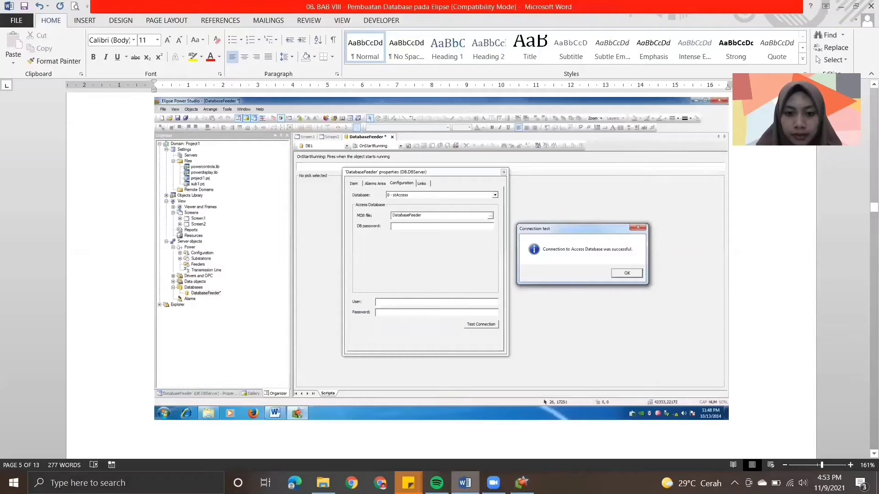
{"action": "left_click", "coordinate": [522, 483]}
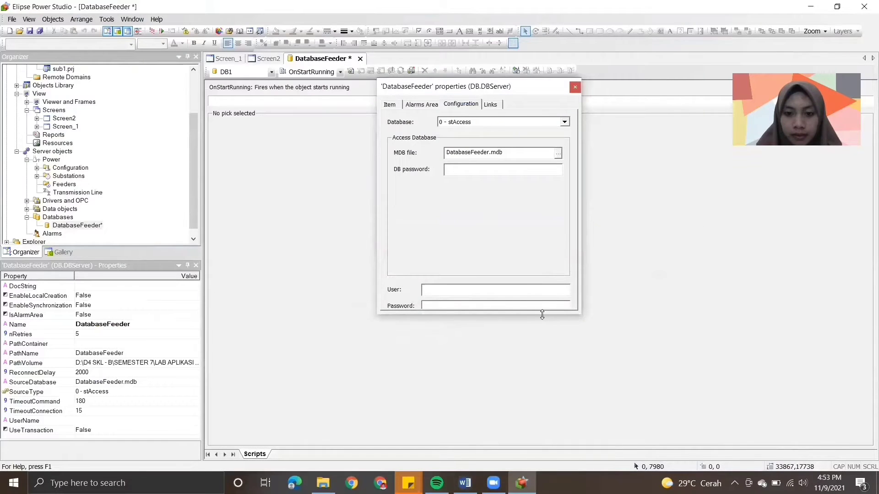
{"action": "left_click_drag", "start_coordinate": [540, 316], "coordinate": [537, 362]}
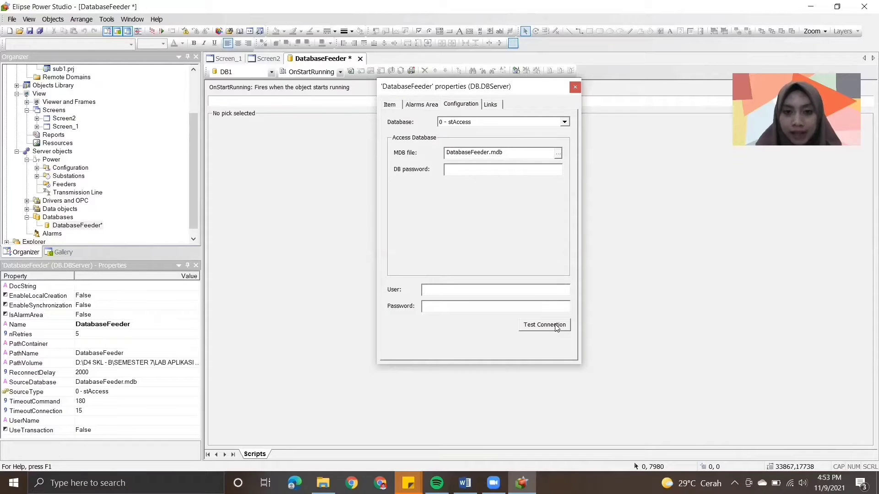
{"action": "left_click", "coordinate": [556, 326]}
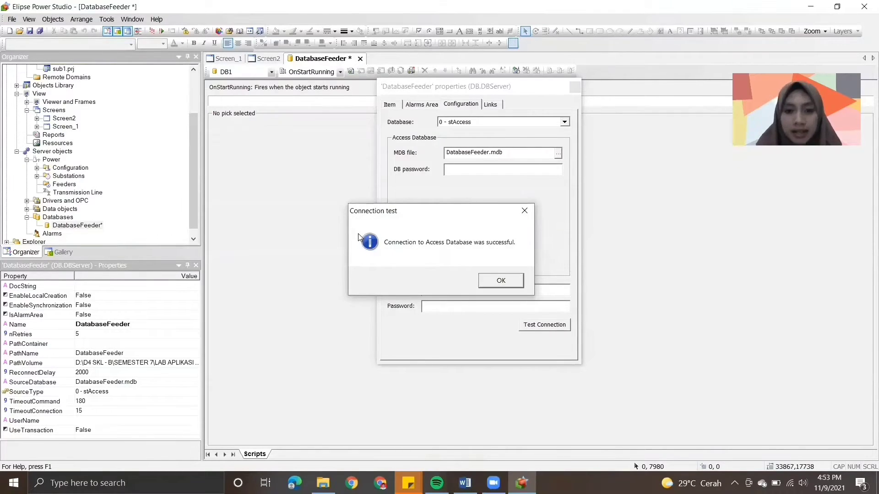
{"action": "left_click", "coordinate": [498, 283]}
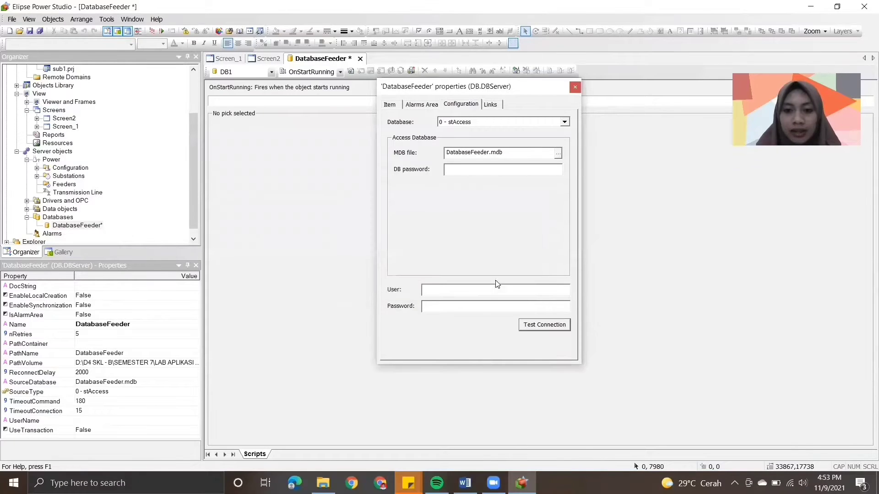
{"action": "left_click", "coordinate": [575, 86]}
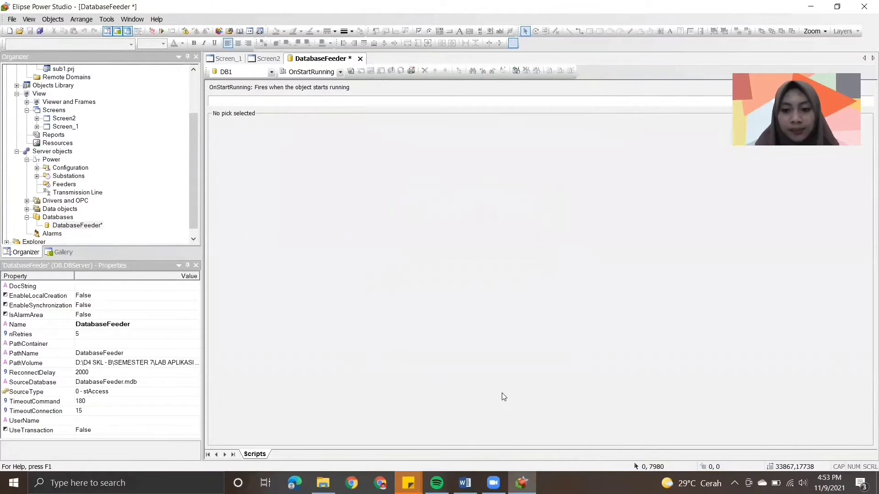
- Read module step 8 in Word, switch back to Elipse Power Studio and insert a Historic in project2.prj under Databases
{"action": "left_click", "coordinate": [465, 481]}
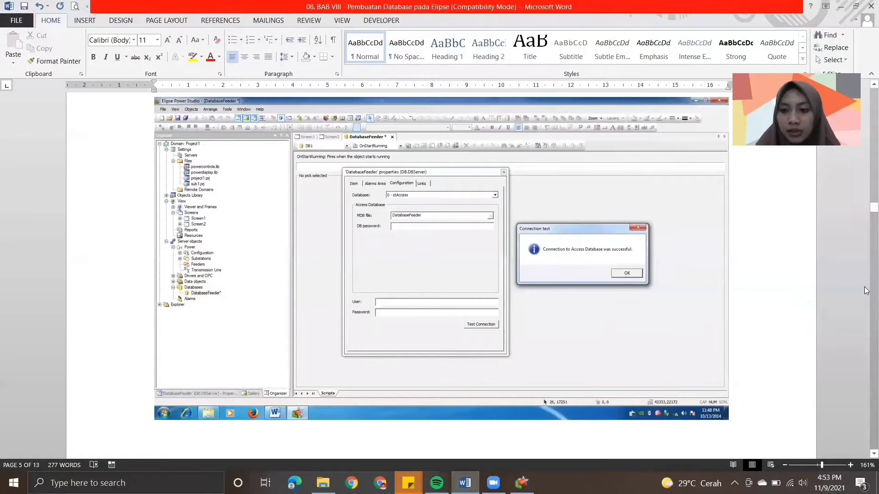
{"action": "scroll", "coordinate": [866, 290], "scroll_direction": "down", "scroll_amount": 5}
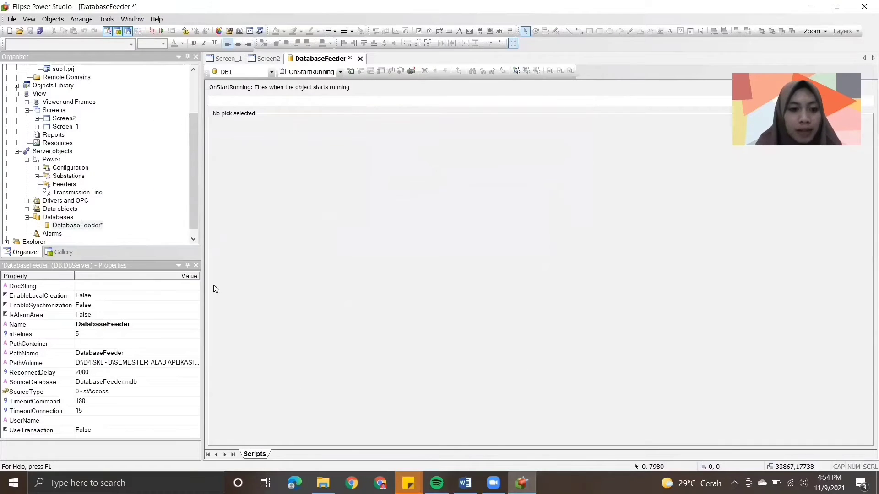
{"action": "right_click", "coordinate": [69, 219]}
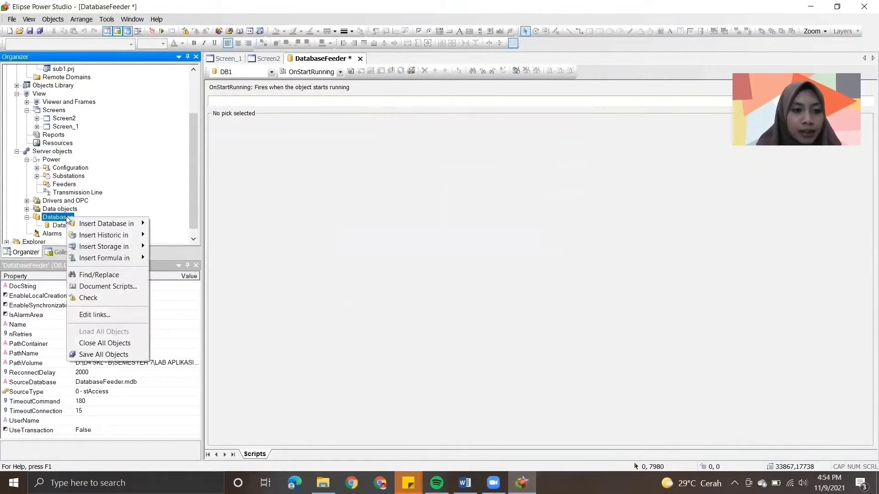
{"action": "mouse_move", "coordinate": [110, 235]}
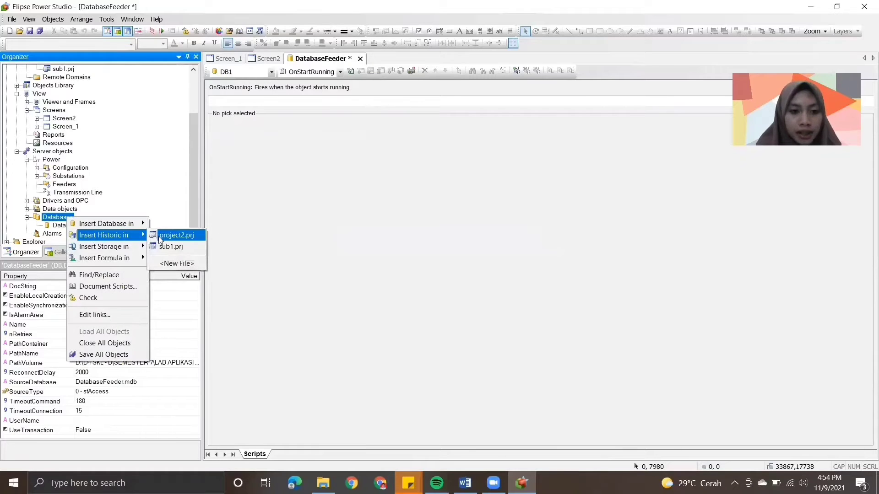
{"action": "left_click", "coordinate": [160, 236]}
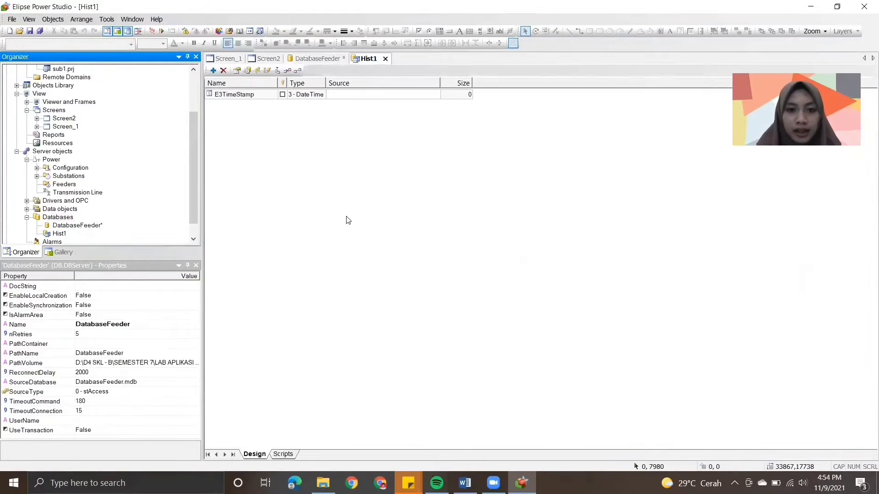
- Read module step 9 and its Hist1 column illustration in Word, and return to Elipse Power Studio
{"action": "left_click", "coordinate": [465, 483]}
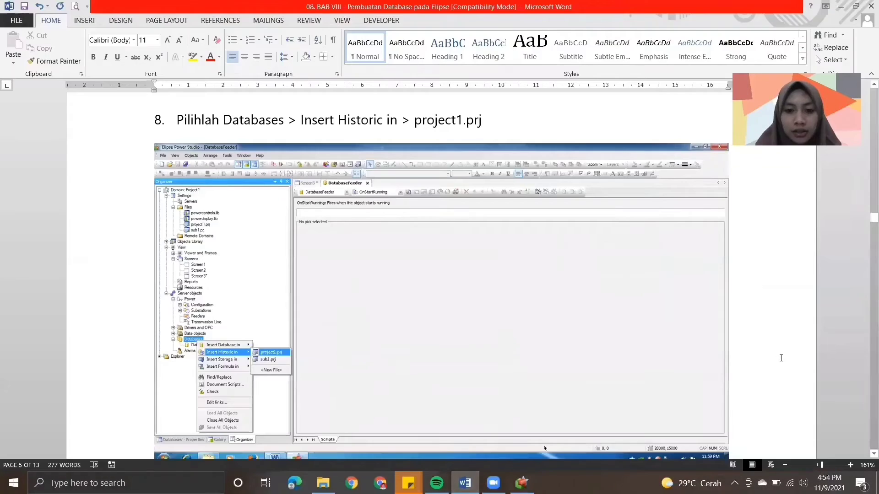
{"action": "scroll", "coordinate": [864, 357], "scroll_direction": "down", "scroll_amount": 5}
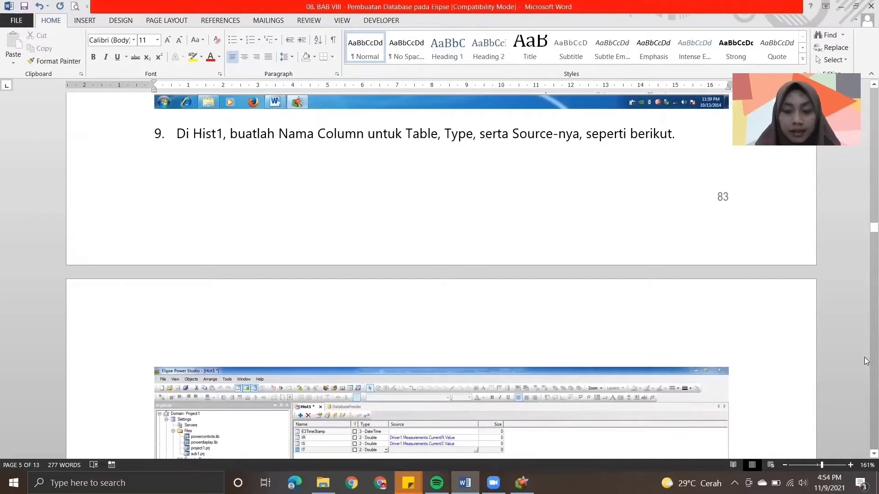
{"action": "scroll", "coordinate": [865, 455], "scroll_direction": "down", "scroll_amount": 1}
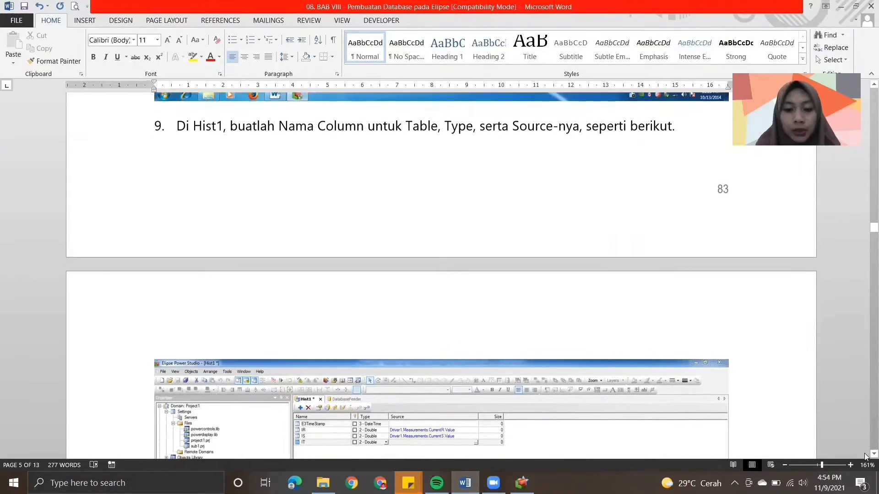
{"action": "scroll", "coordinate": [865, 456], "scroll_direction": "down", "scroll_amount": 5}
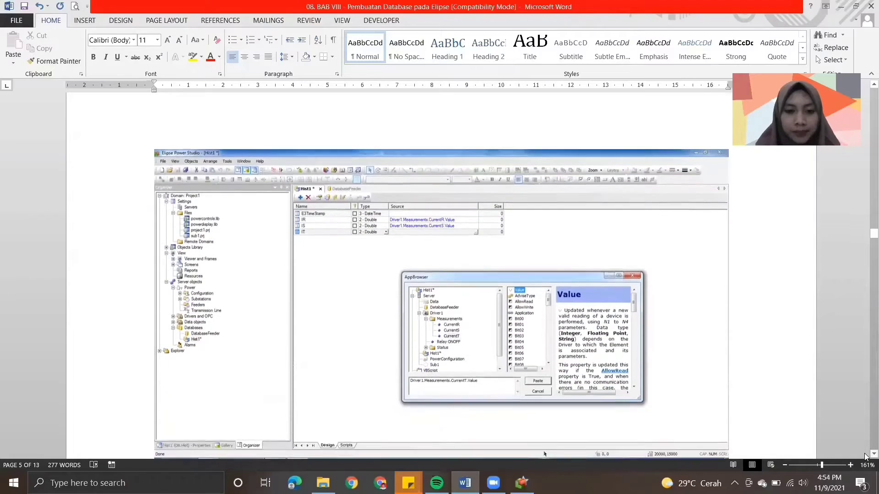
{"action": "scroll", "coordinate": [865, 456], "scroll_direction": "down", "scroll_amount": 2}
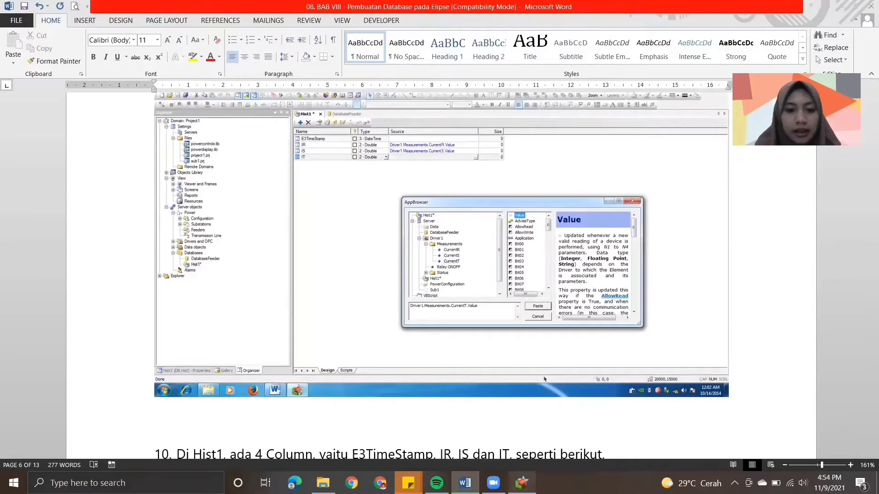
{"action": "left_click", "coordinate": [522, 483]}
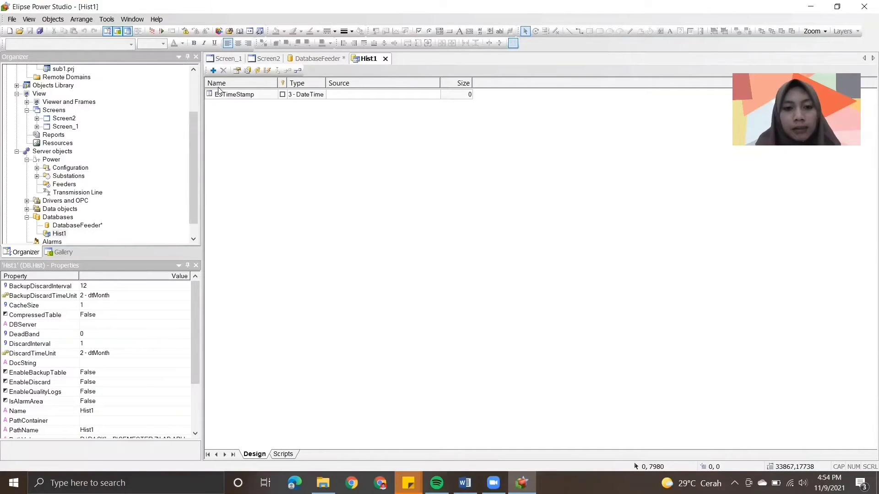
{"action": "left_click", "coordinate": [465, 483]}
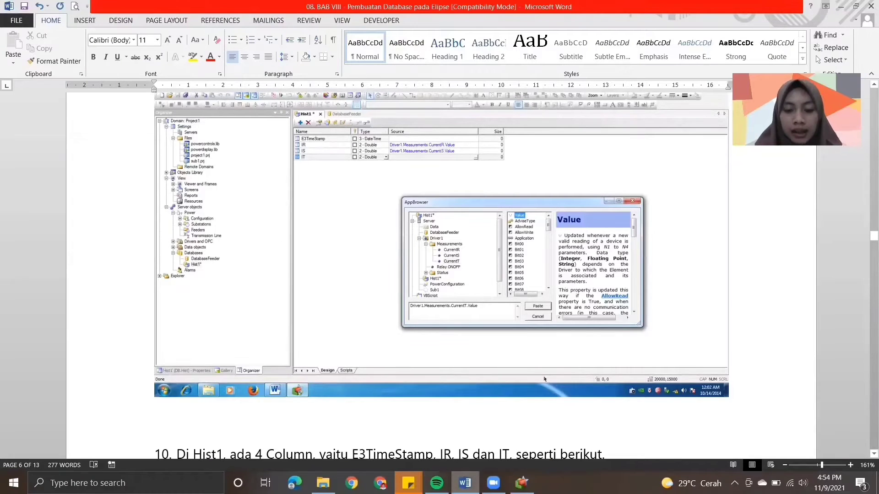
{"action": "left_click", "coordinate": [521, 482]}
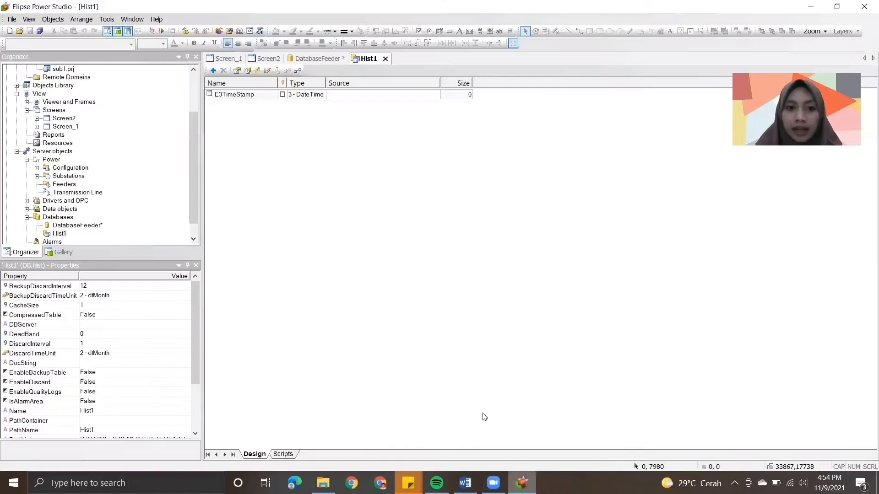
- Add three fields to the Hist1 table below E3TimeStamp and name them IR, IS and IT
{"action": "left_click", "coordinate": [212, 71]}
{"action": "left_click", "coordinate": [212, 71]}
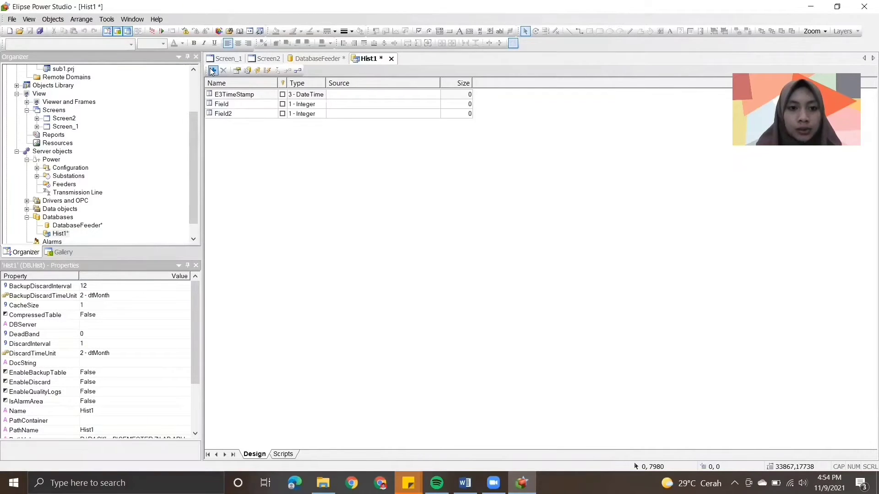
{"action": "left_click", "coordinate": [212, 70]}
{"action": "left_click", "coordinate": [225, 104]}
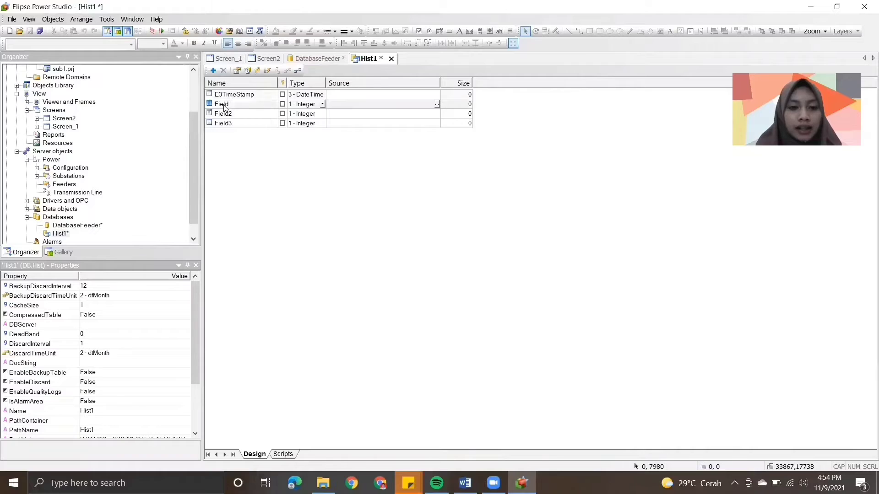
{"action": "key", "text": "BackSpace"}
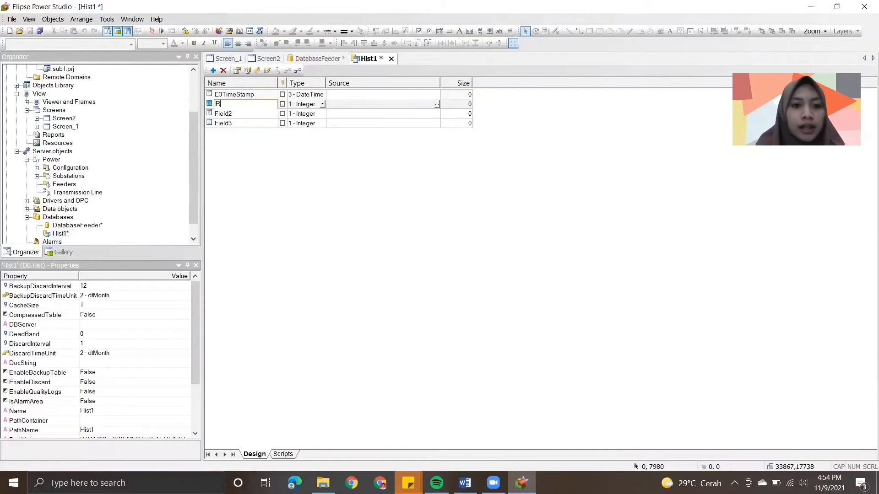
{"action": "left_click", "coordinate": [235, 113]}
{"action": "key", "text": "BackSpace"}
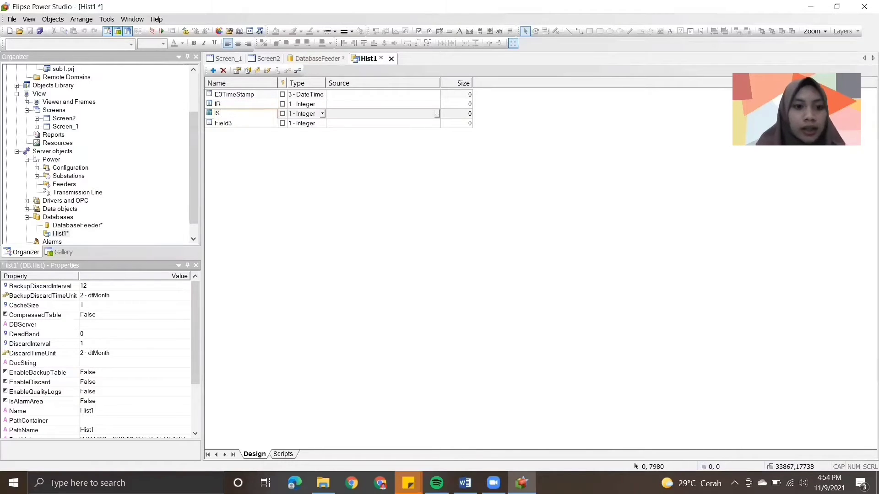
{"action": "left_click", "coordinate": [241, 122]}
{"action": "type", "text": "IT"}
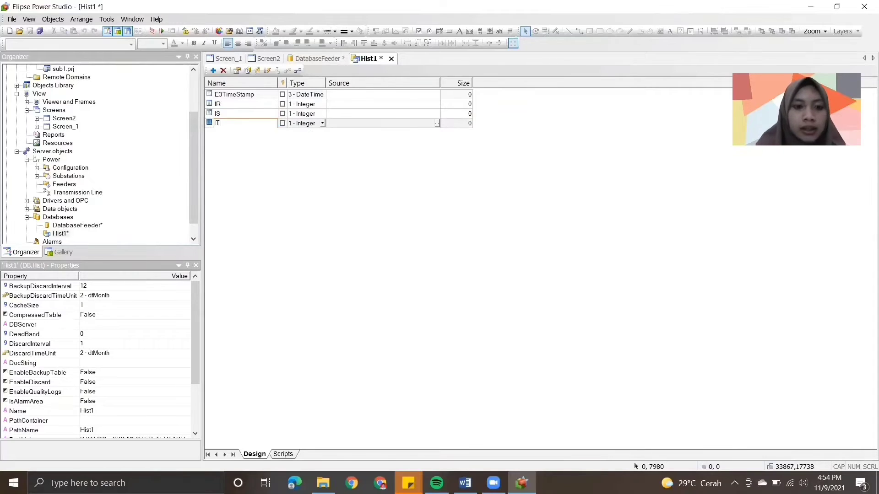
{"action": "left_click", "coordinate": [277, 140]}
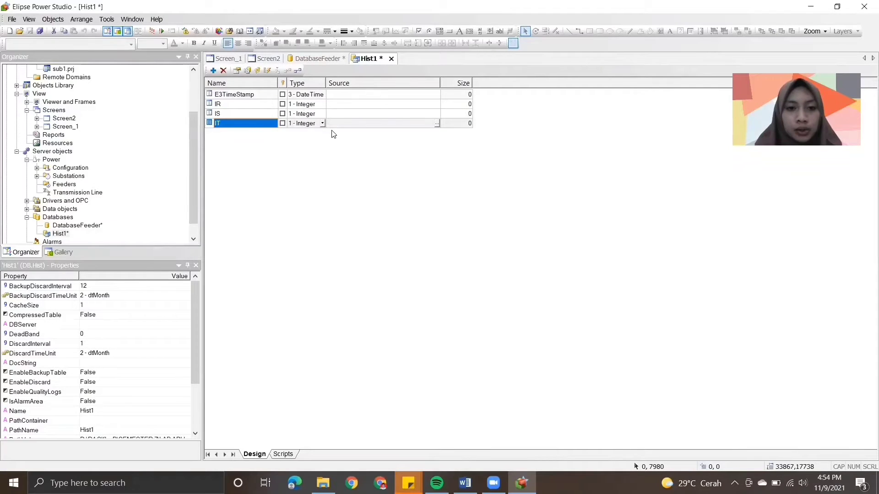
- Recheck the column types in the step 9 illustration in Word and switch back to Elipse Power Studio
{"action": "left_click", "coordinate": [465, 482]}
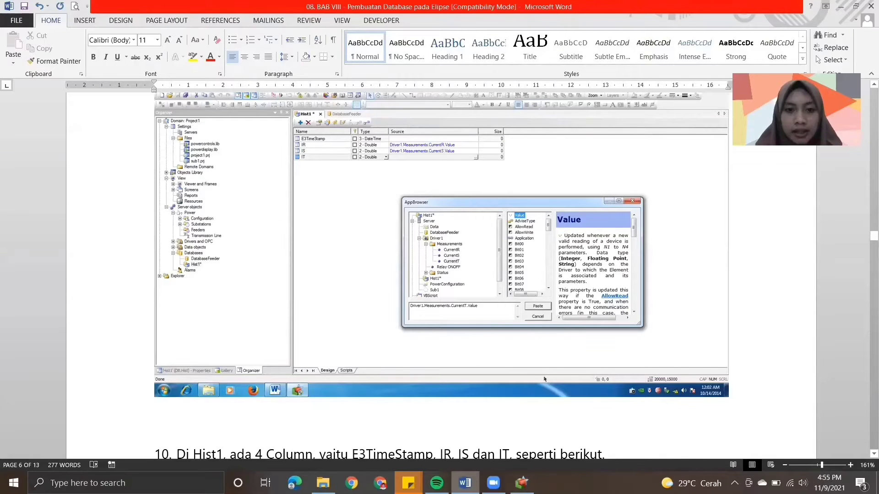
{"action": "key", "text": "alt+Tab"}
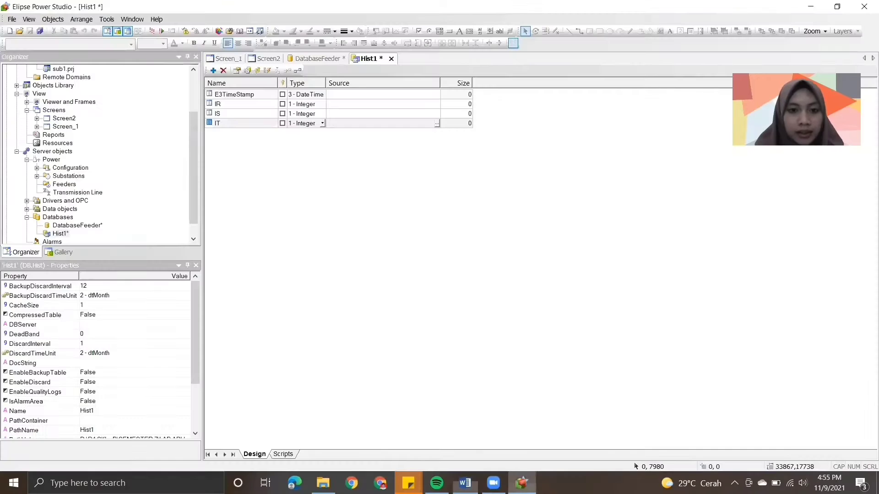
{"action": "key", "text": "alt+Tab"}
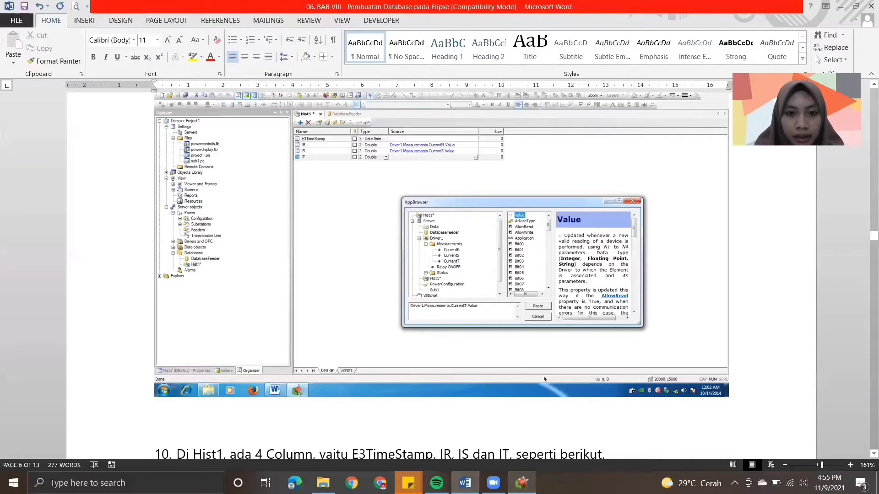
{"action": "key", "text": "alt+Tab"}
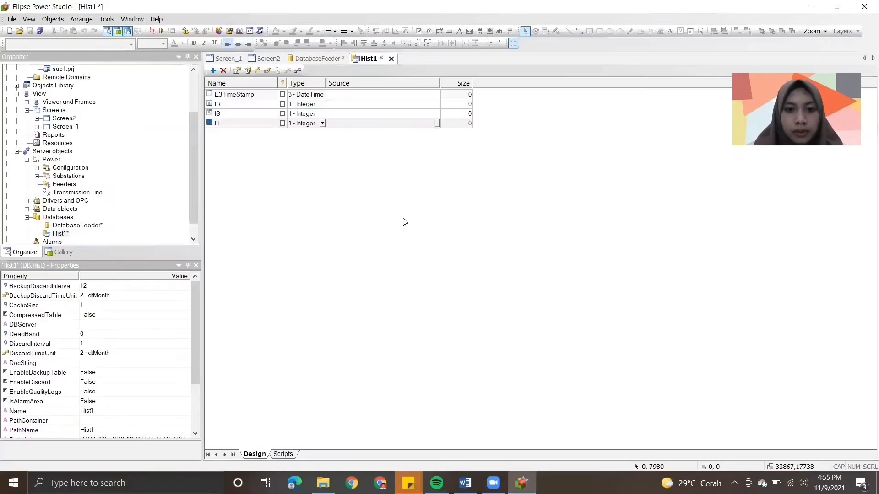
- Set the data type of the IR, IS and IT columns in Hist1 to 2 - Double
{"action": "left_click", "coordinate": [322, 104]}
{"action": "left_click", "coordinate": [322, 104]}
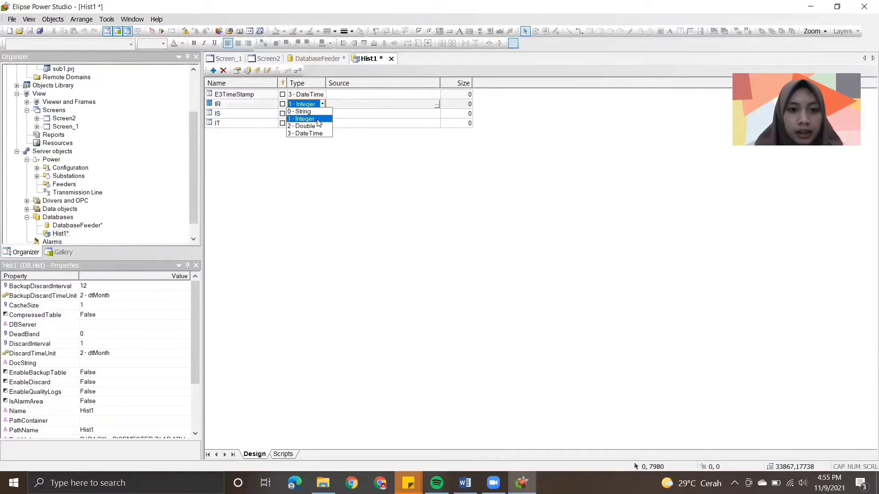
{"action": "left_click", "coordinate": [316, 126]}
{"action": "left_click", "coordinate": [322, 114]}
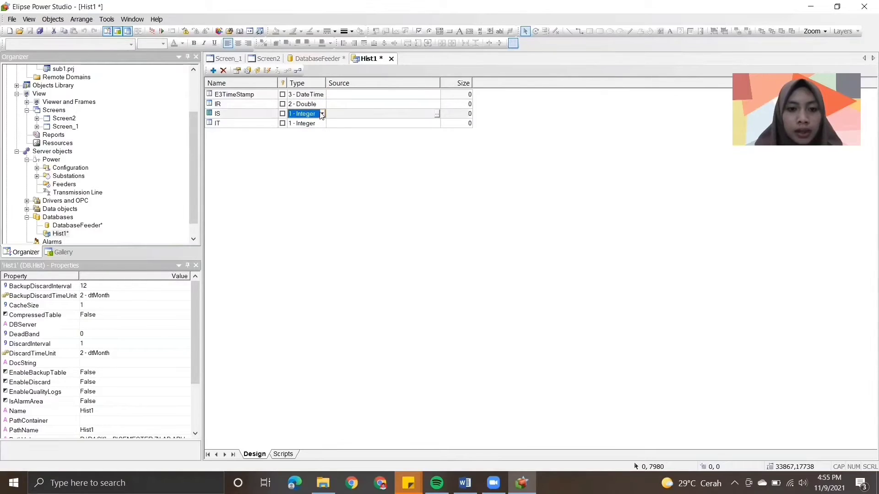
{"action": "left_click", "coordinate": [322, 114]}
{"action": "left_click", "coordinate": [319, 136]}
{"action": "left_click", "coordinate": [323, 124]}
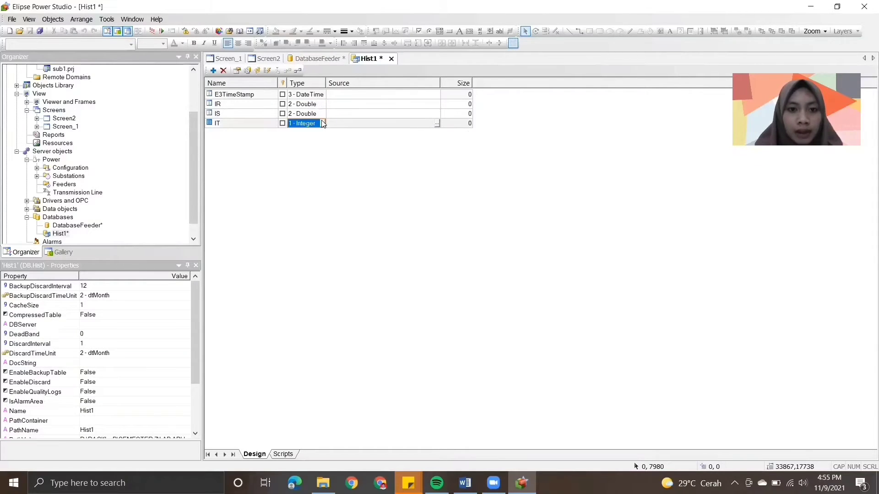
{"action": "left_click", "coordinate": [323, 123]}
{"action": "left_click", "coordinate": [316, 146]}
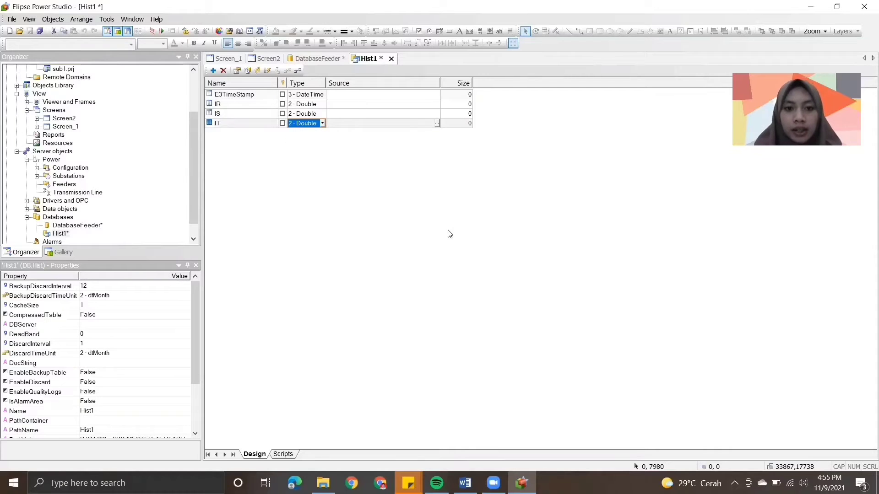
- Compare the IR column's source browser with the step 9 illustration in Word and return to Elipse Power Studio
{"action": "left_click", "coordinate": [465, 483]}
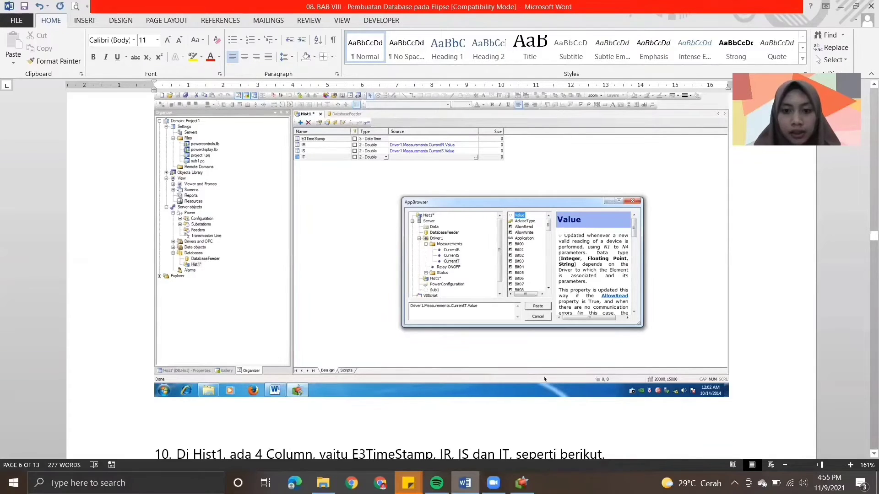
{"action": "key", "text": "alt+Tab"}
{"action": "left_click", "coordinate": [439, 103]}
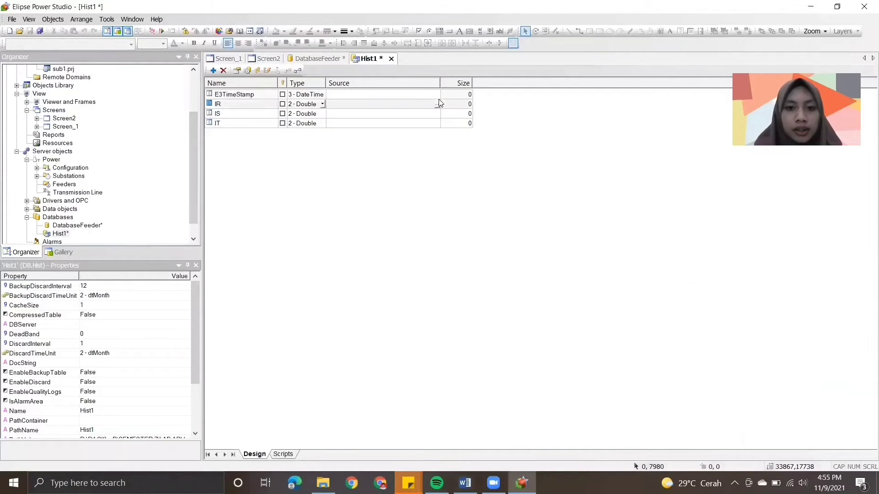
{"action": "left_click", "coordinate": [438, 103]}
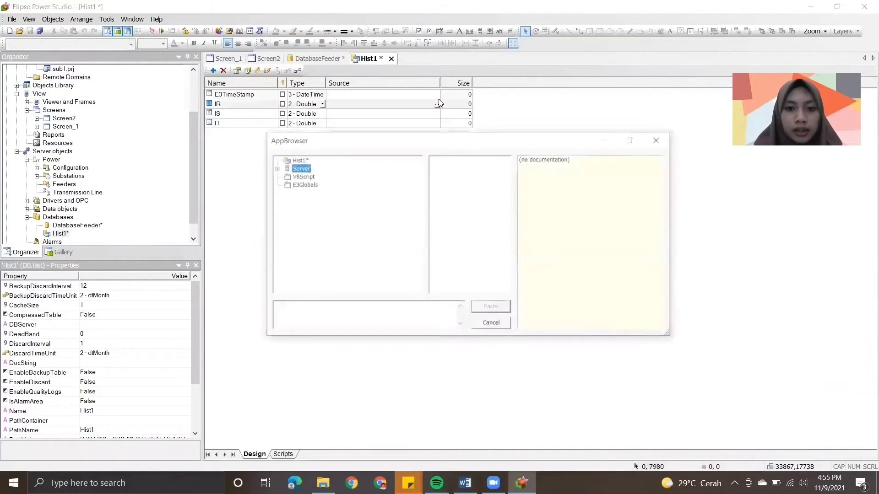
{"action": "left_click", "coordinate": [670, 140]}
{"action": "left_click", "coordinate": [465, 482]}
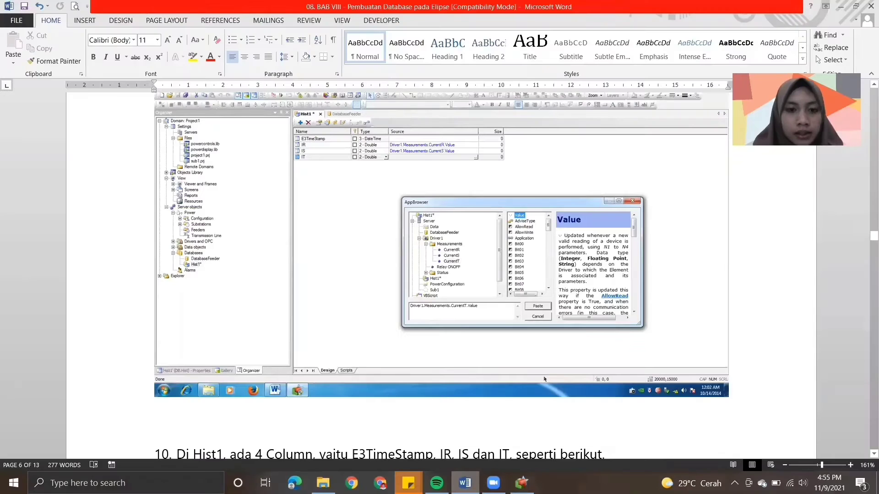
{"action": "key", "text": "alt+Tab"}
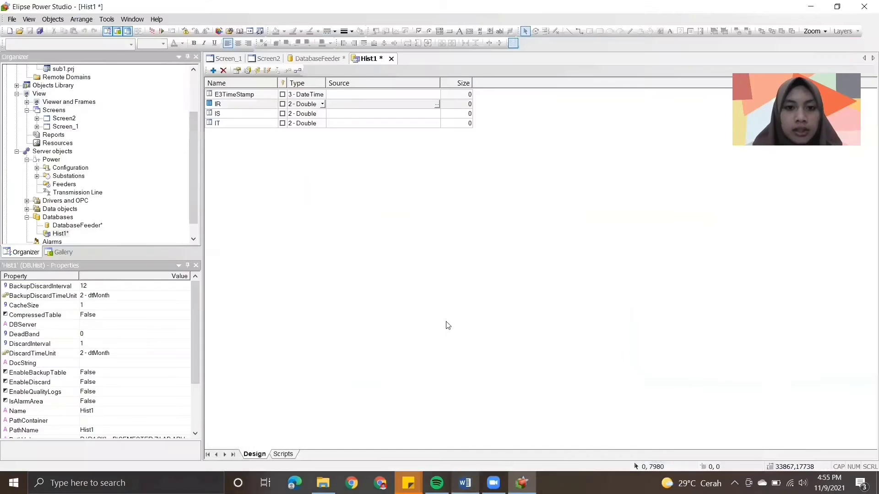
- Set the IR column's source to Driver1.Measurement.CurrentR.Value and switch to the module in Word
{"action": "left_click", "coordinate": [437, 105]}
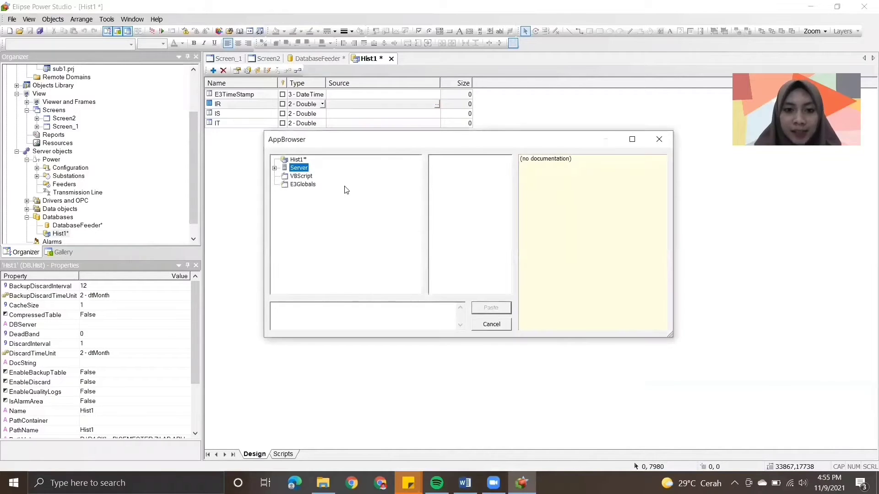
{"action": "left_click", "coordinate": [275, 169]}
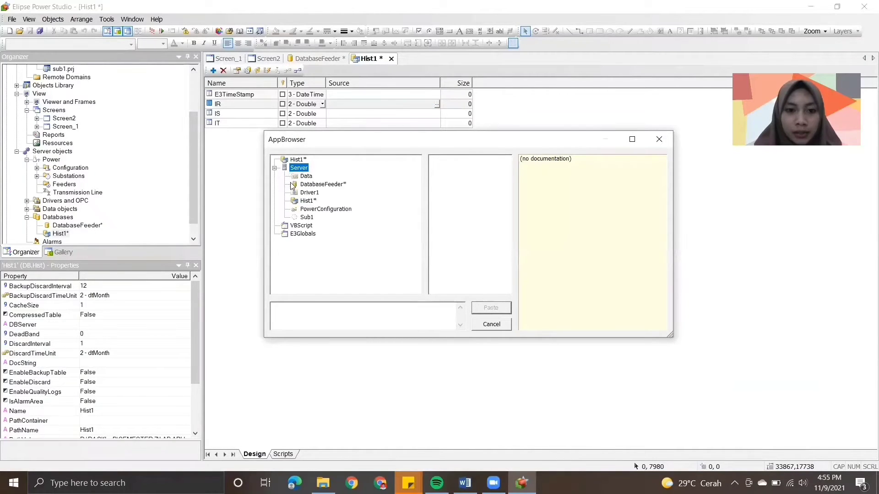
{"action": "double_click", "coordinate": [303, 193]}
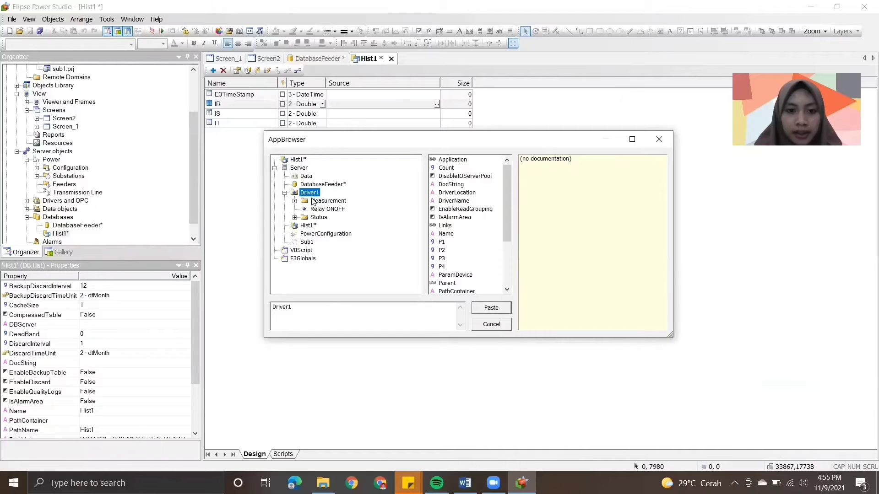
{"action": "double_click", "coordinate": [320, 202]}
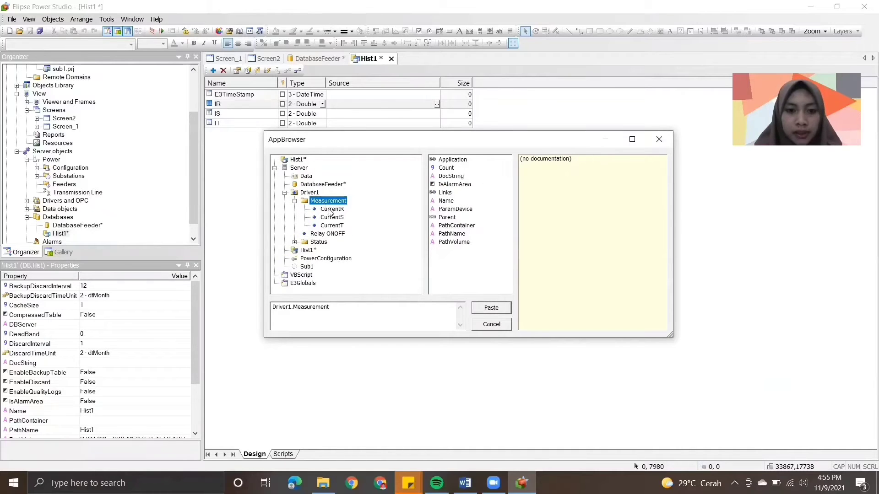
{"action": "left_click", "coordinate": [330, 210]}
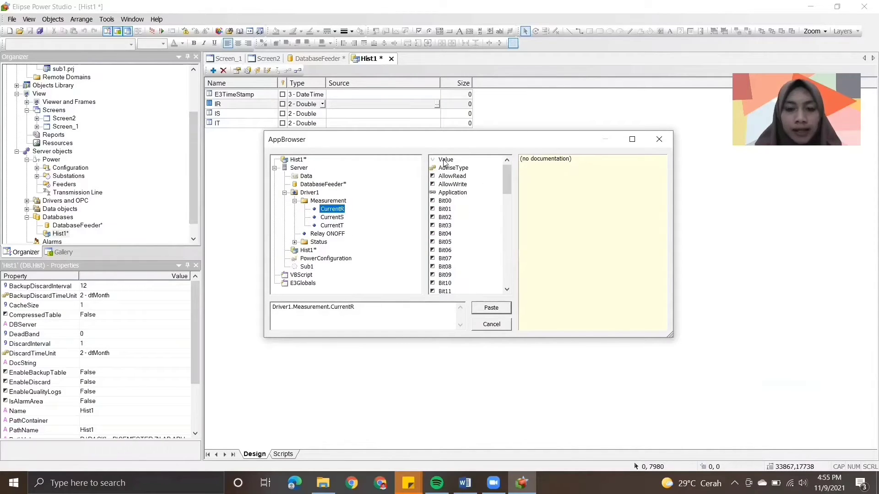
{"action": "left_click", "coordinate": [445, 160]}
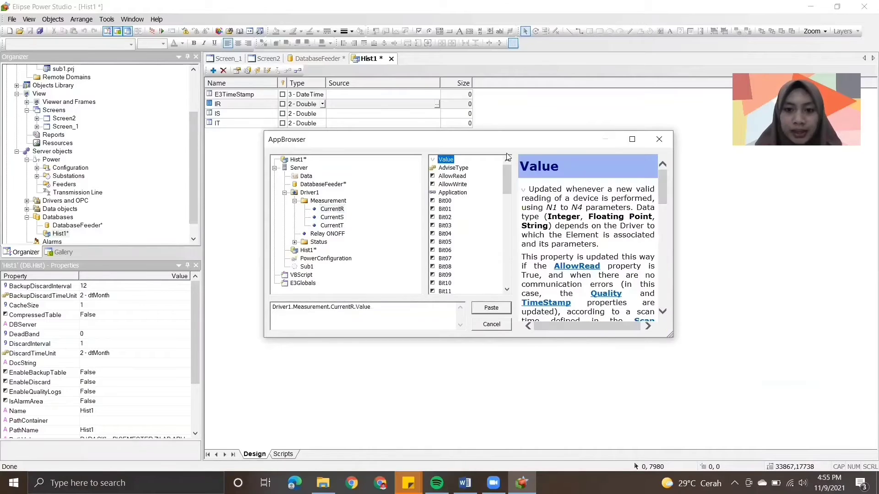
{"action": "left_click", "coordinate": [481, 311]}
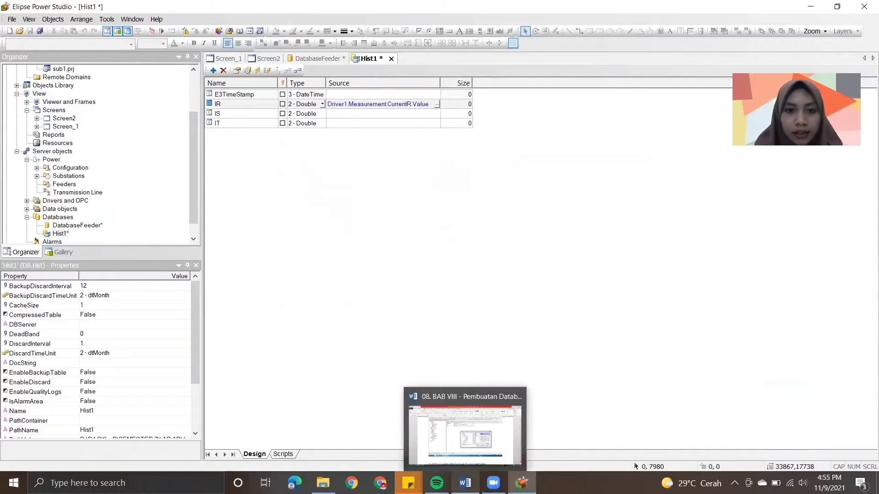
{"action": "left_click", "coordinate": [465, 483]}
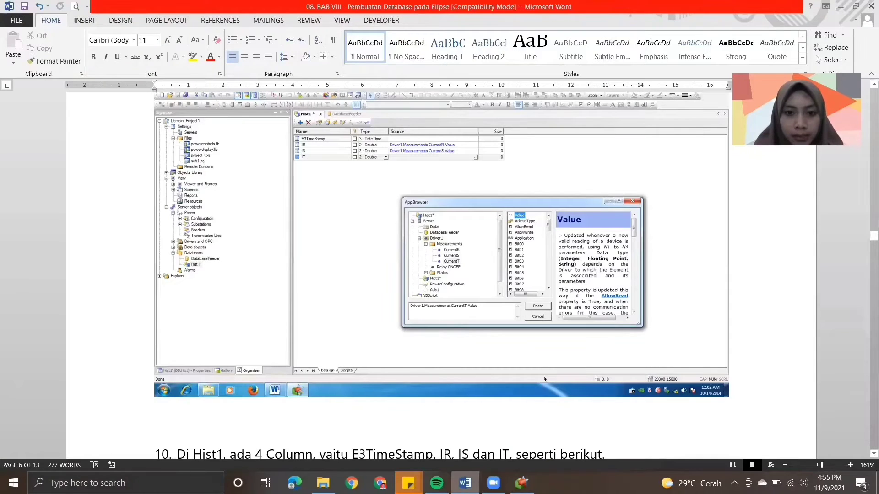
- Recheck the step 9 illustration in Word, return to Elipse Power Studio and set the IS column's source to Driver1.Measurement.CurrentS.Value
{"action": "left_click", "coordinate": [522, 483]}
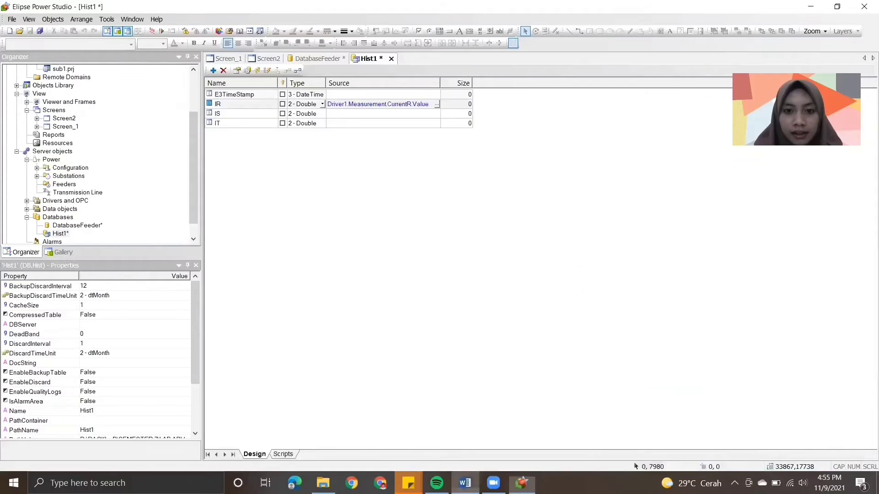
{"action": "left_click", "coordinate": [465, 483]}
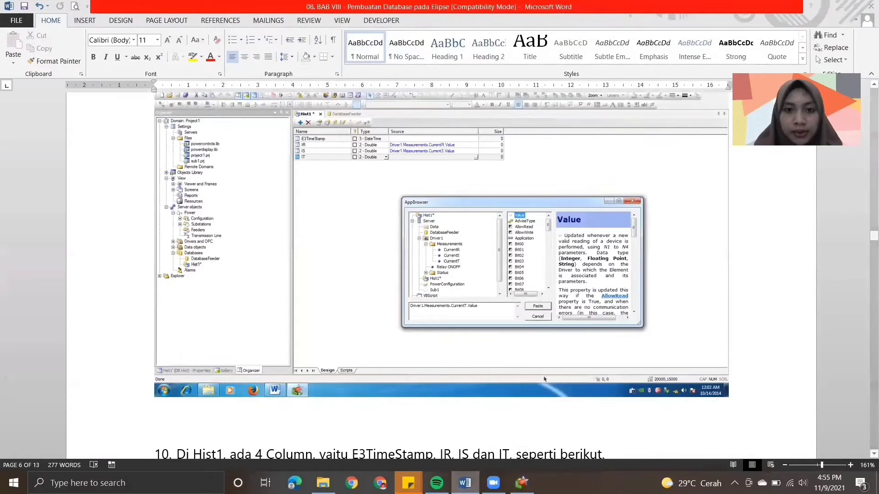
{"action": "key", "text": "alt+Tab"}
{"action": "double_click", "coordinate": [438, 115]}
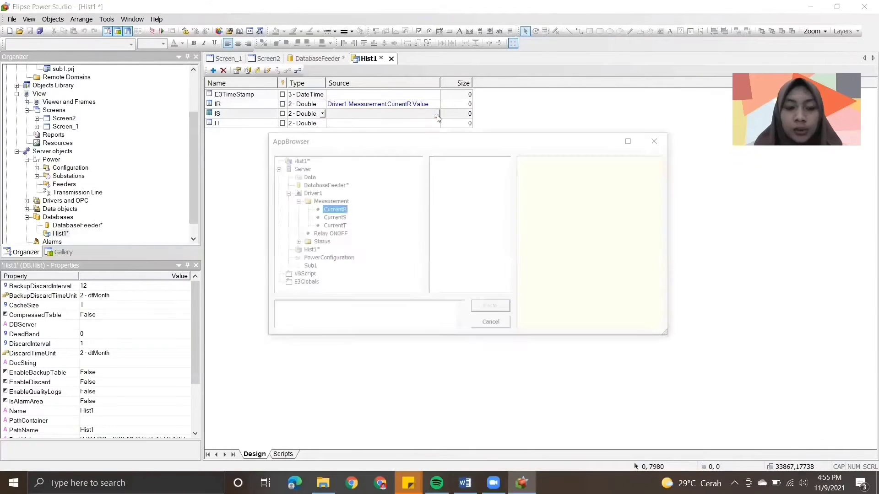
{"action": "left_click", "coordinate": [338, 217]}
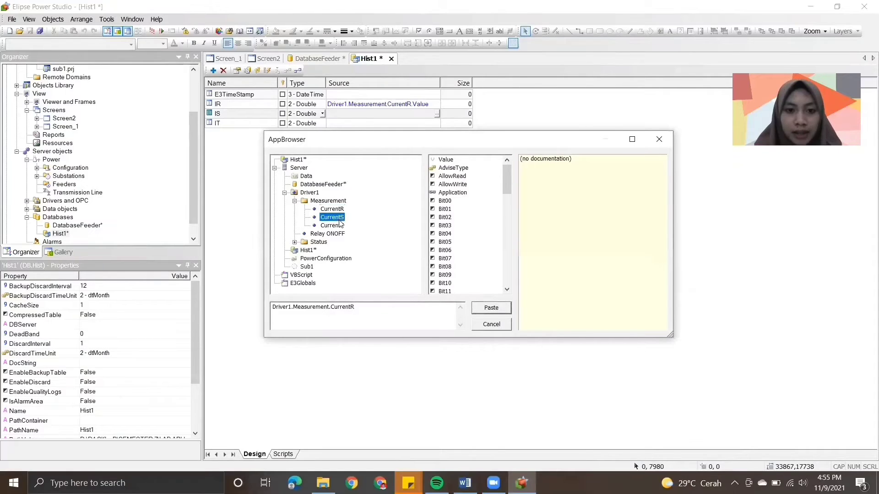
{"action": "left_click", "coordinate": [450, 160]}
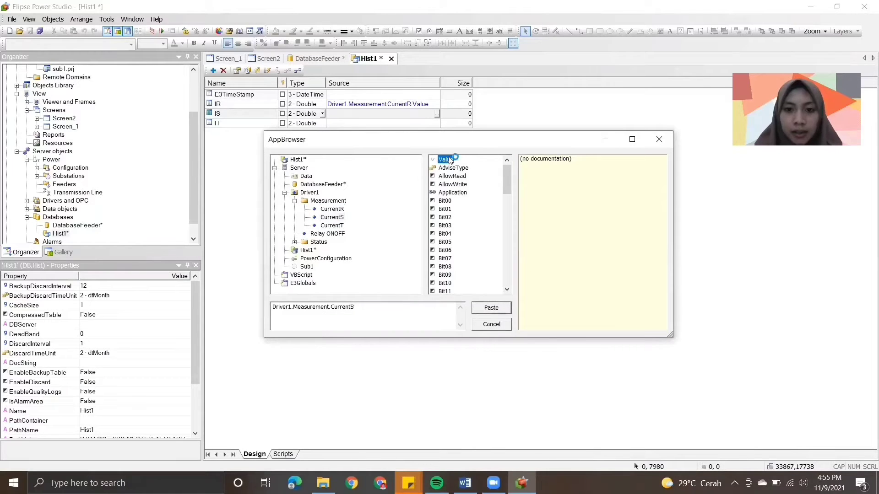
{"action": "left_click", "coordinate": [482, 308]}
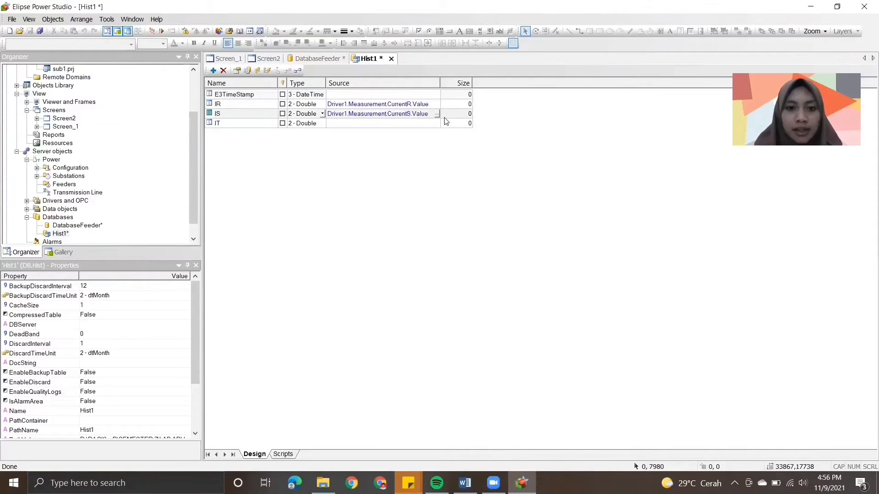
- Set the IT column's source in Hist1 to Driver1.Measurement.CurrentT.Value
{"action": "left_click", "coordinate": [435, 124]}
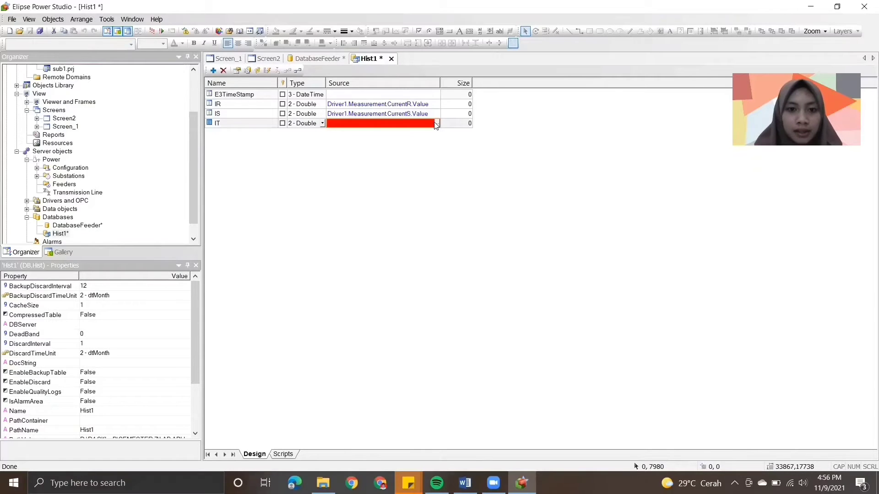
{"action": "left_click", "coordinate": [438, 124]}
{"action": "left_click", "coordinate": [337, 226]}
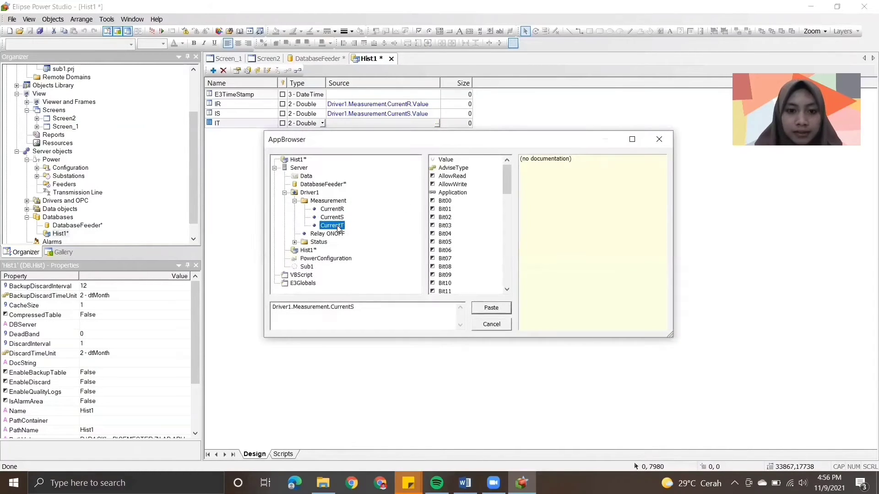
{"action": "left_click", "coordinate": [444, 158]}
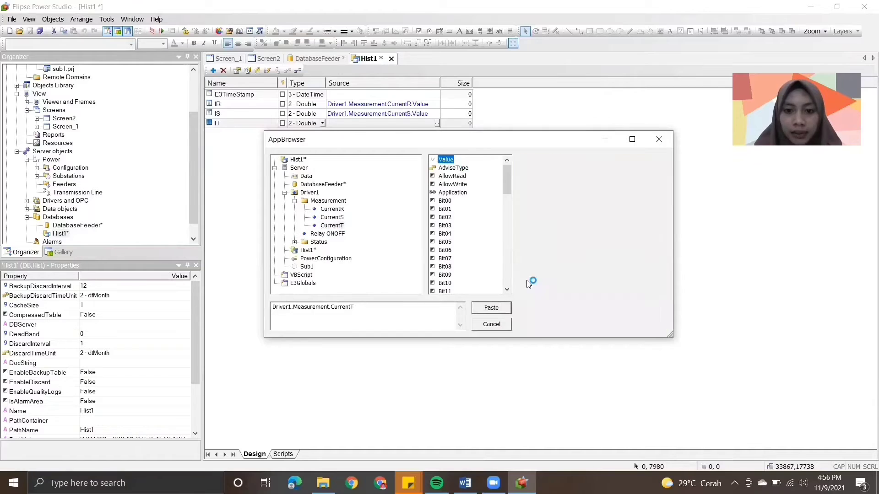
{"action": "left_click", "coordinate": [490, 308]}
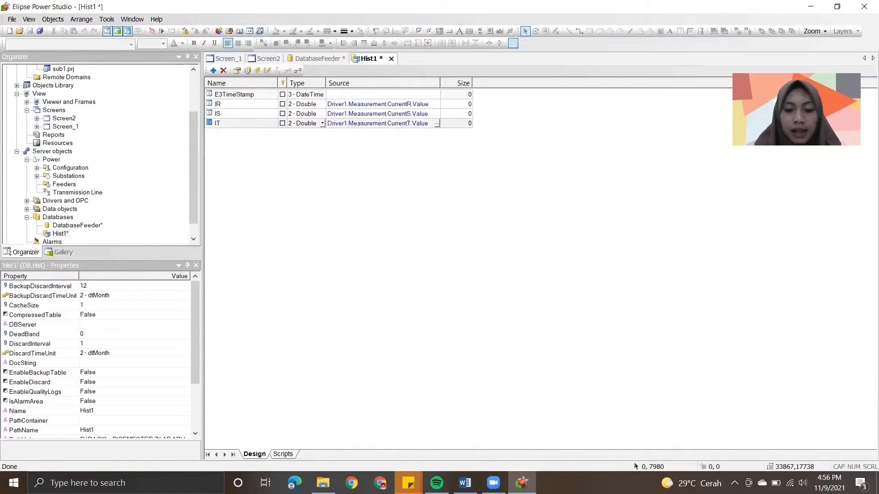
- Read steps 10 and 11 of the module in Word and switch back to Elipse Power Studio
{"action": "left_click", "coordinate": [465, 483]}
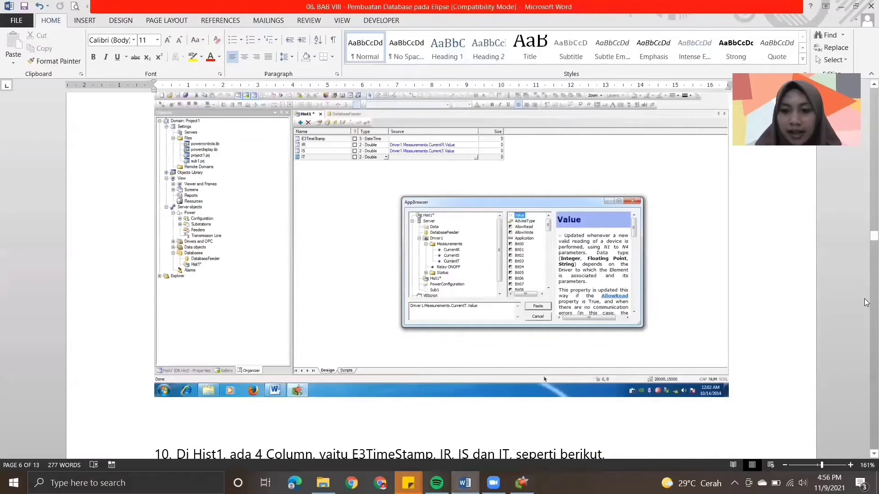
{"action": "scroll", "coordinate": [866, 303], "scroll_direction": "down", "scroll_amount": 8}
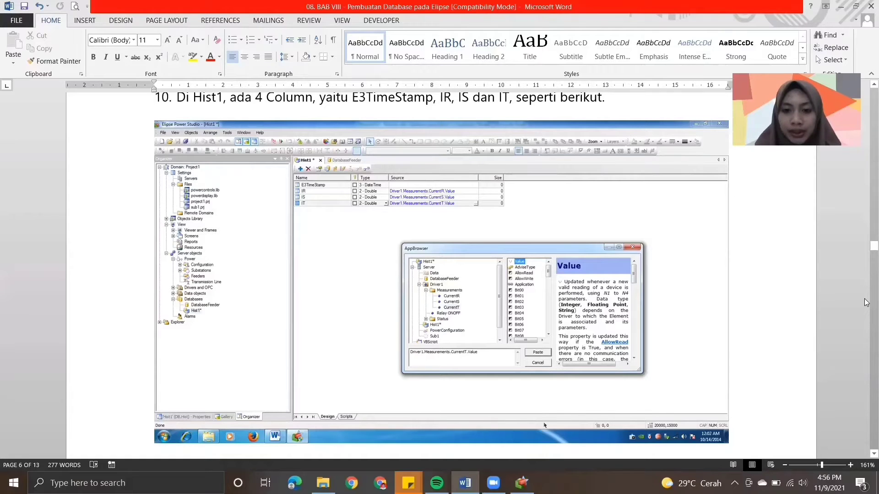
{"action": "scroll", "coordinate": [866, 323], "scroll_direction": "down", "scroll_amount": 6}
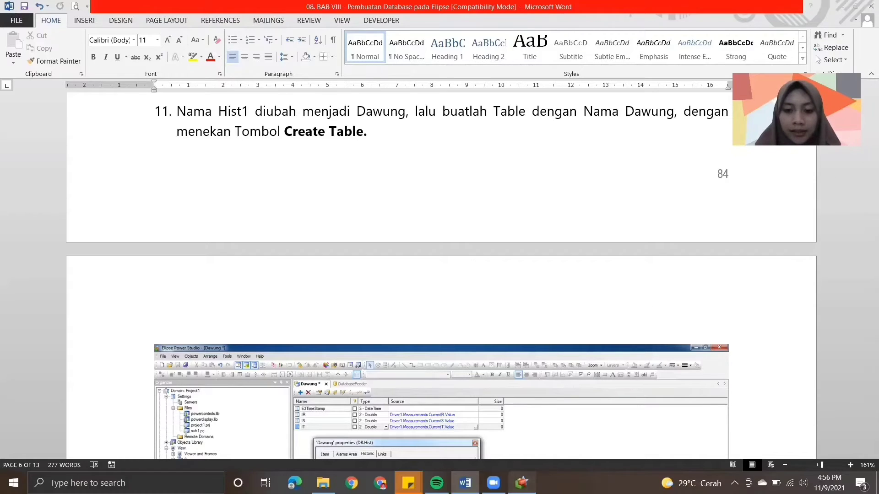
{"action": "key", "text": "alt+Tab"}
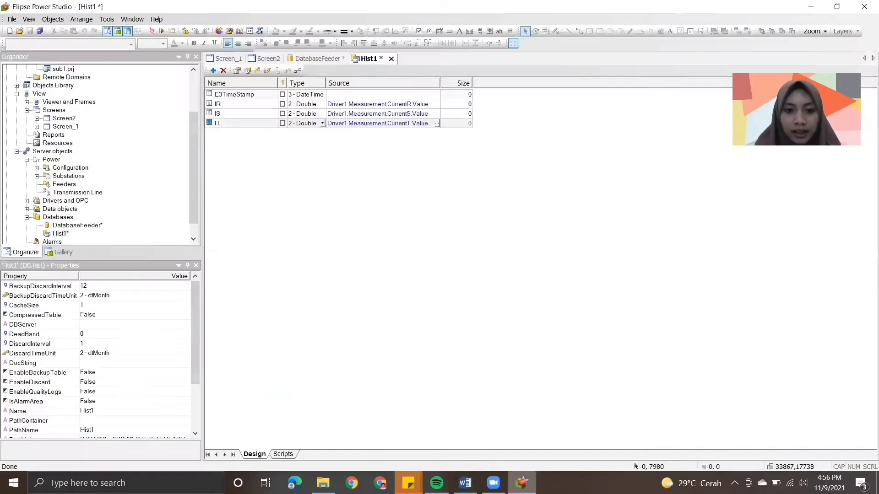
- Rename the Hist1 historic under Databases as Dawung and show its column design view
{"action": "left_click", "coordinate": [60, 234]}
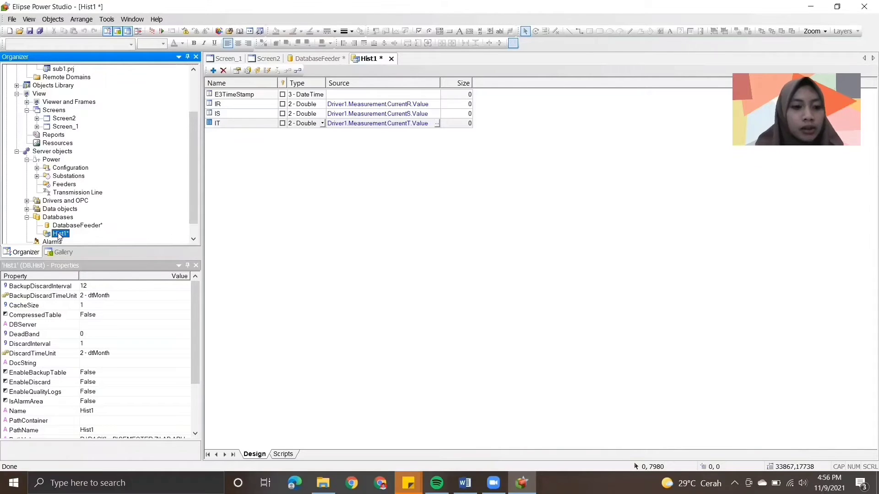
{"action": "key", "text": "Home"}
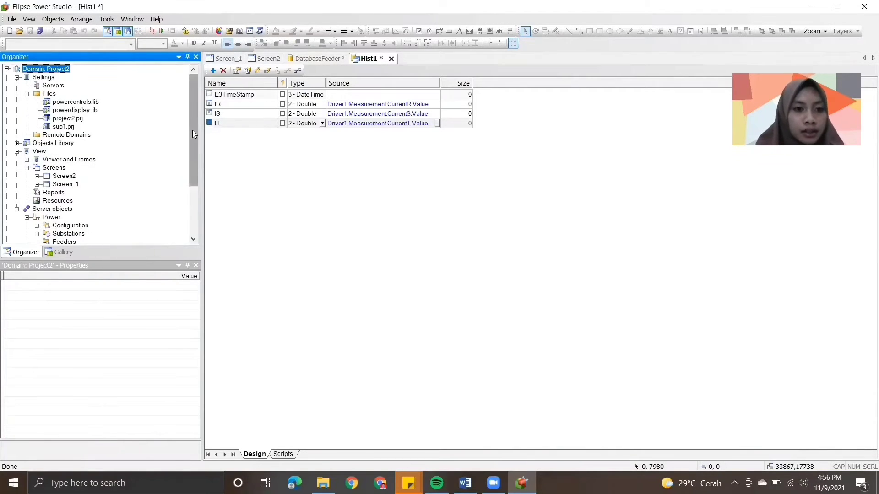
{"action": "left_click_drag", "start_coordinate": [192, 130], "coordinate": [192, 182]}
{"action": "double_click", "coordinate": [61, 218]}
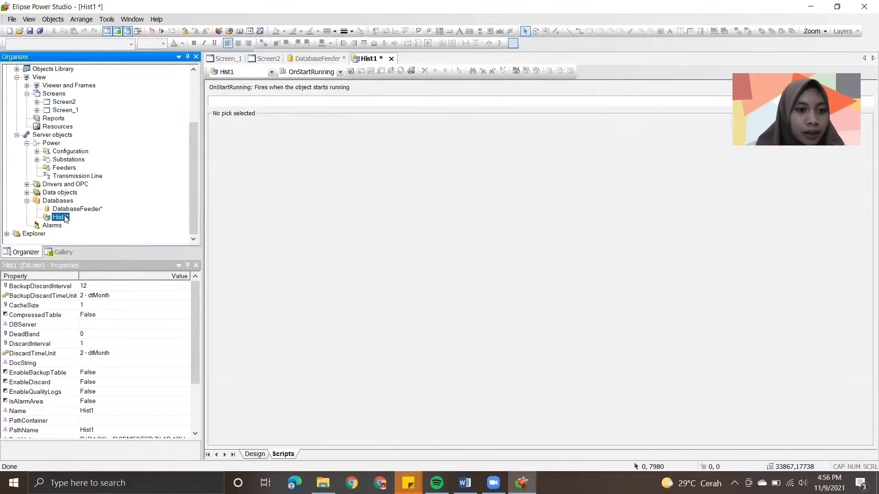
{"action": "right_click", "coordinate": [65, 217]}
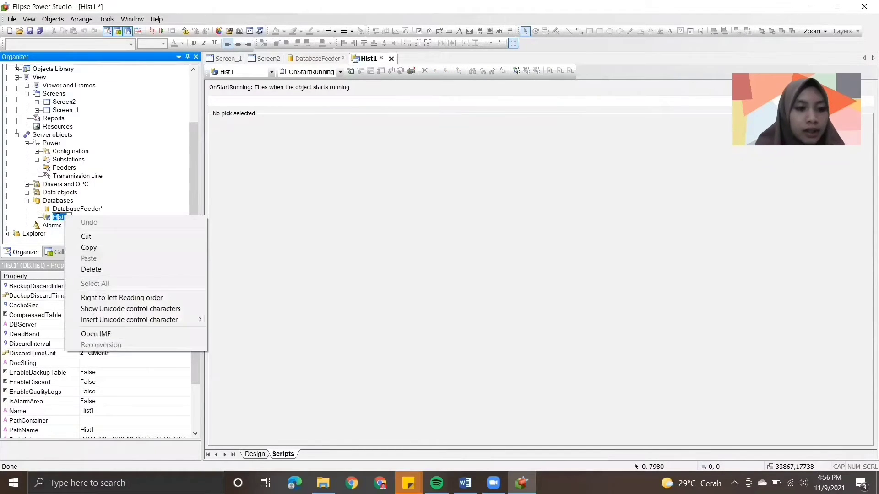
{"action": "key", "text": "Escape"}
{"action": "type", "text": "Da"}
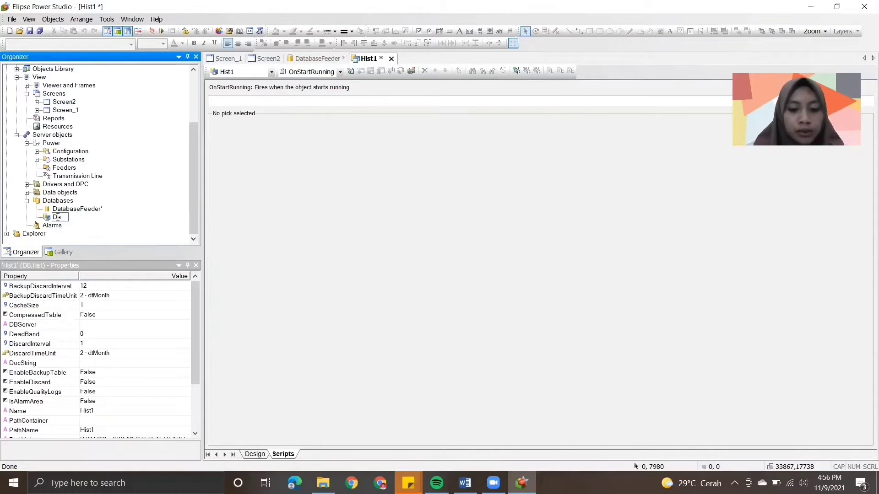
{"action": "type", "text": "wung"}
{"action": "key", "text": "Return"}
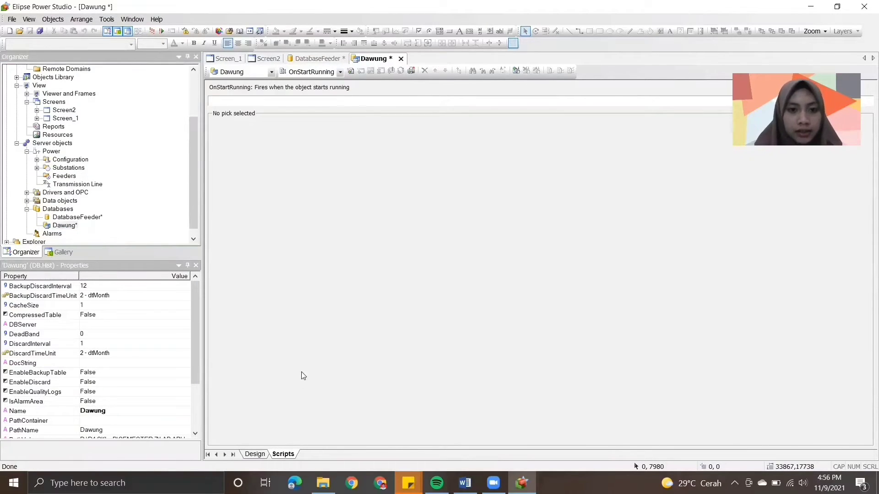
{"action": "left_click", "coordinate": [255, 454]}
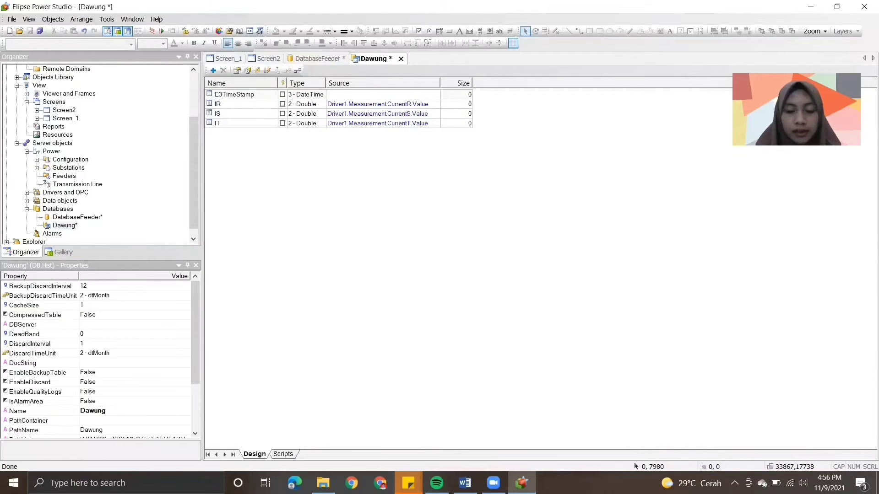
- Examine the Dawung table settings in the step 11 illustration in Word and switch back to Elipse Power Studio
{"action": "left_click", "coordinate": [465, 482]}
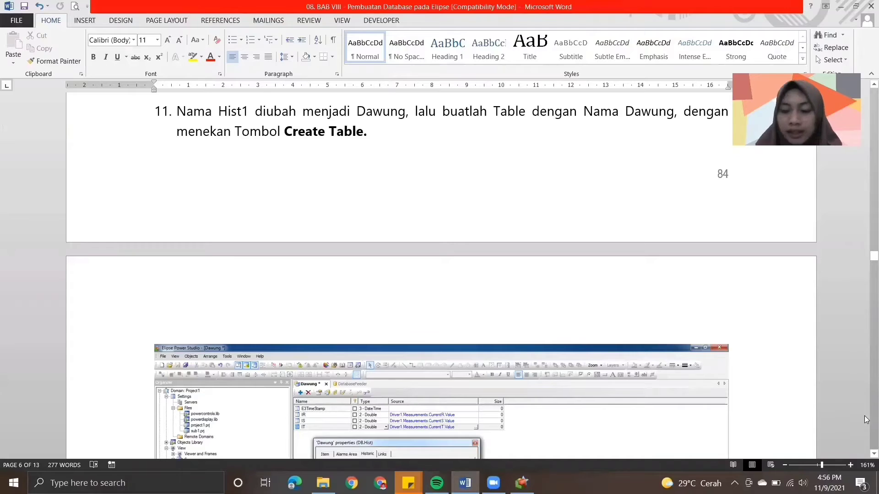
{"action": "scroll", "coordinate": [864, 451], "scroll_direction": "down", "scroll_amount": 2}
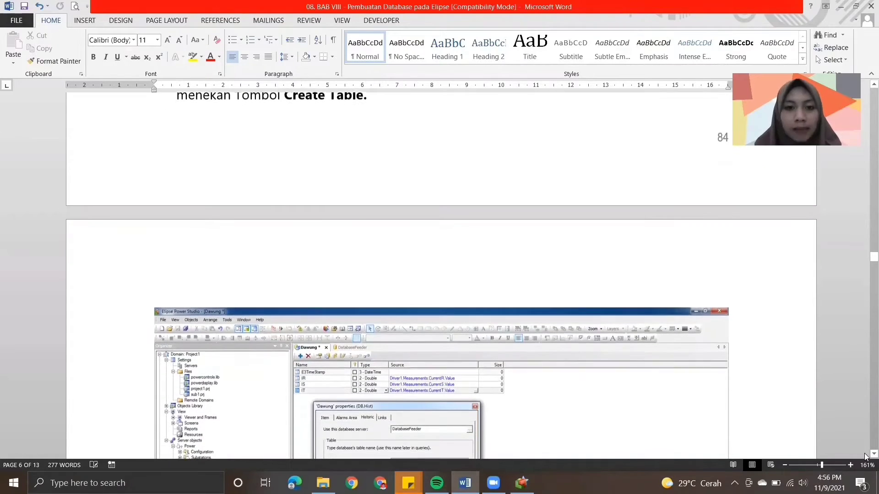
{"action": "scroll", "coordinate": [865, 456], "scroll_direction": "down", "scroll_amount": 6}
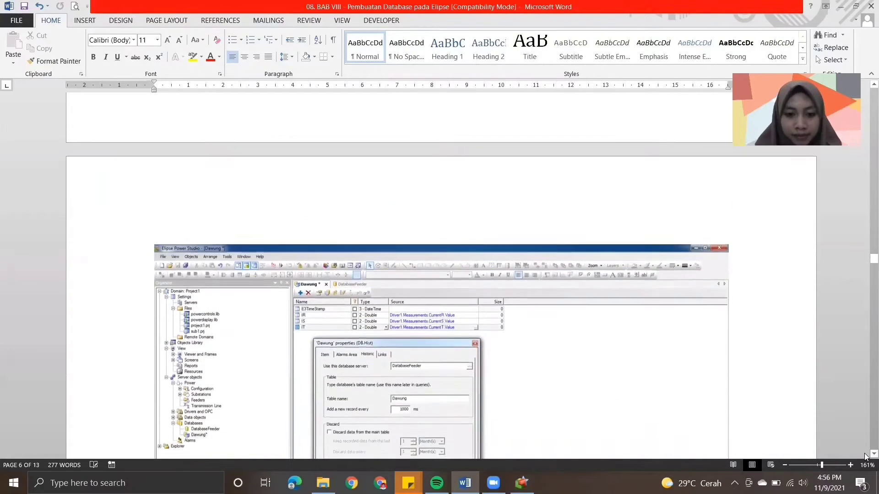
{"action": "scroll", "coordinate": [865, 457], "scroll_direction": "down", "scroll_amount": 3}
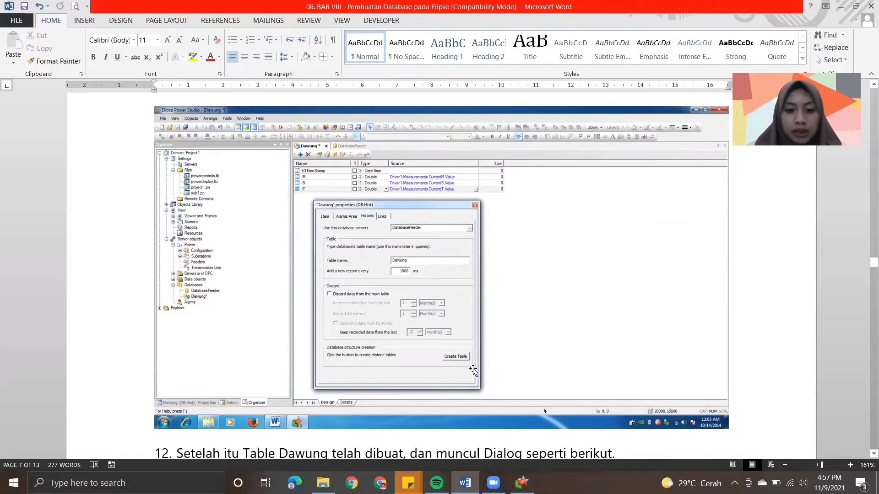
{"action": "left_click", "coordinate": [521, 483]}
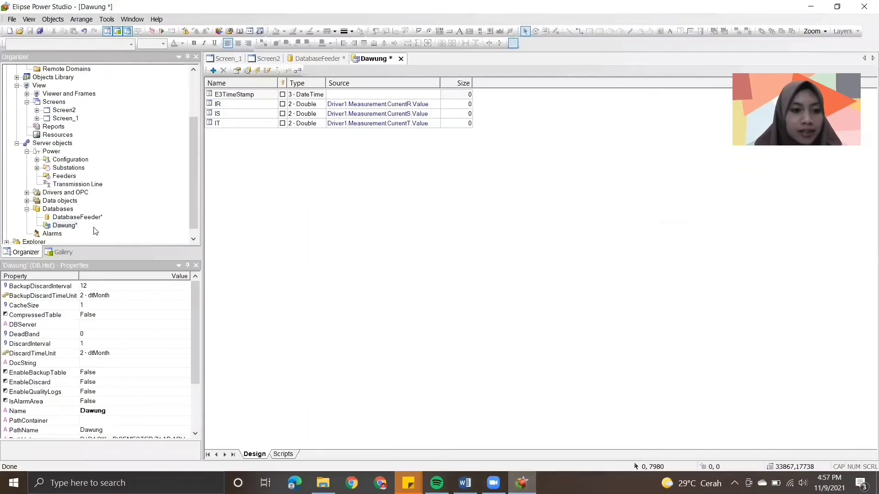
- Open the properties of the Dawung historic and switch to the module in Word
{"action": "right_click", "coordinate": [72, 228]}
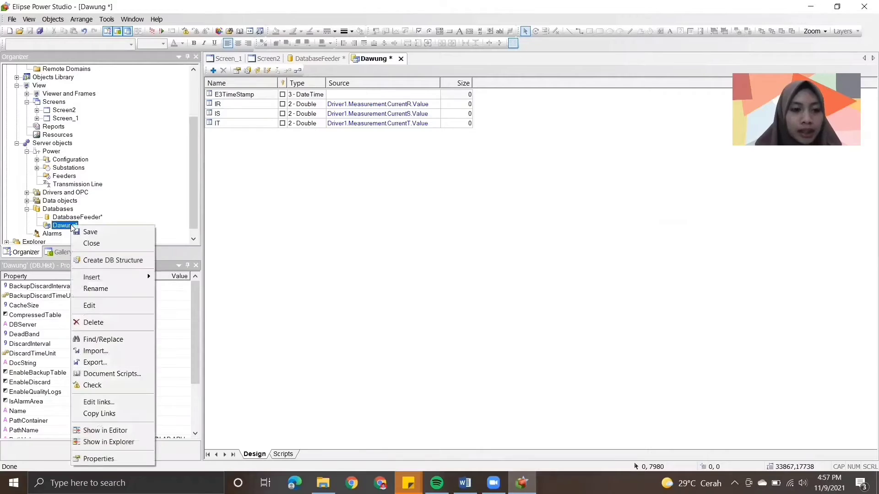
{"action": "left_click", "coordinate": [94, 459]}
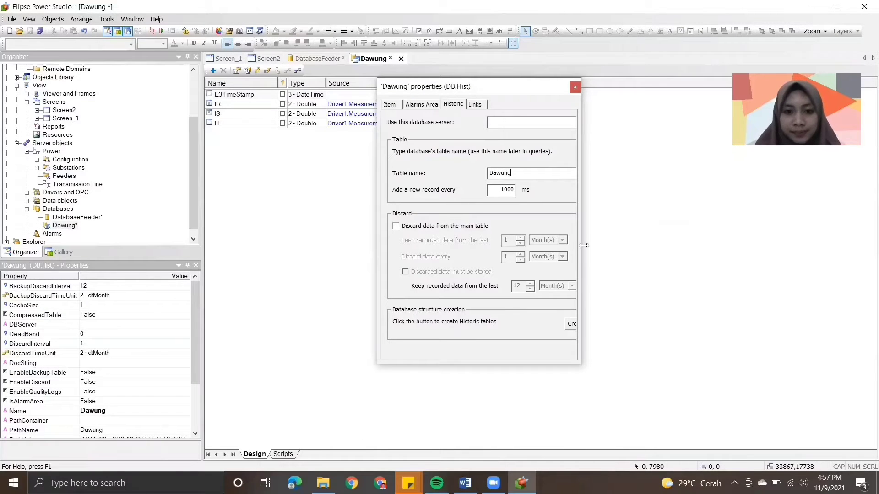
{"action": "left_click", "coordinate": [465, 483]}
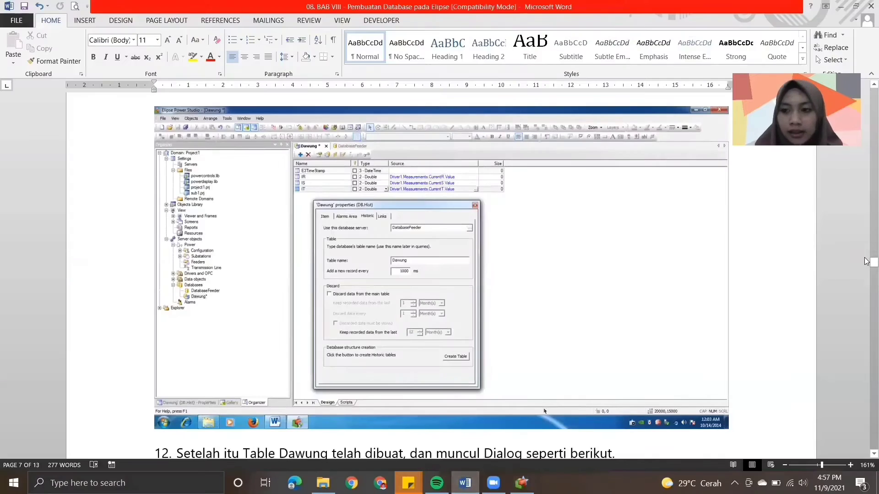
- Recheck steps 11 and 12 in Word, return to Elipse Power Studio and widen the Dawung properties dialog to reveal the full Historic settings
{"action": "scroll", "coordinate": [707, 255], "scroll_direction": "down", "scroll_amount": 3}
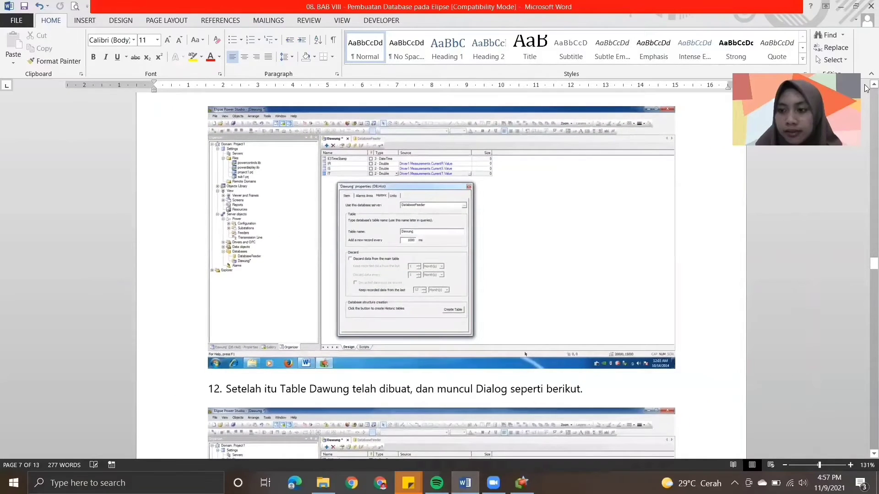
{"action": "scroll", "coordinate": [866, 87], "scroll_direction": "up", "scroll_amount": 4}
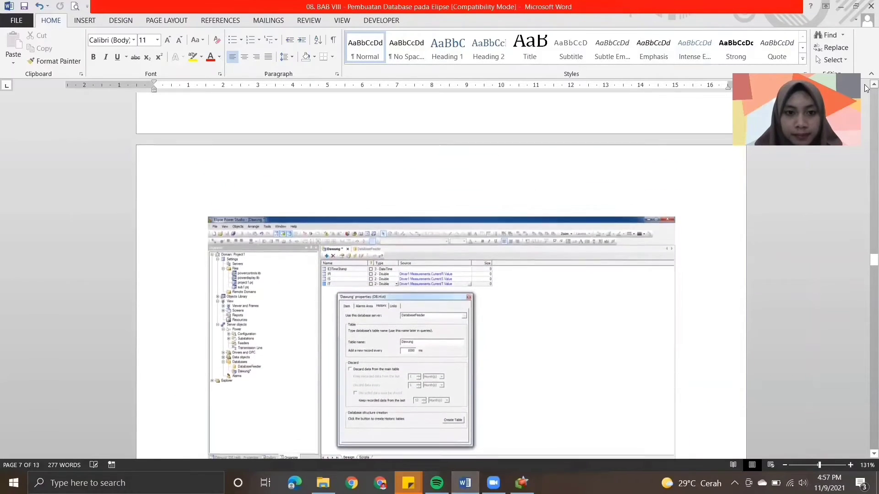
{"action": "scroll", "coordinate": [866, 87], "scroll_direction": "up", "scroll_amount": 4}
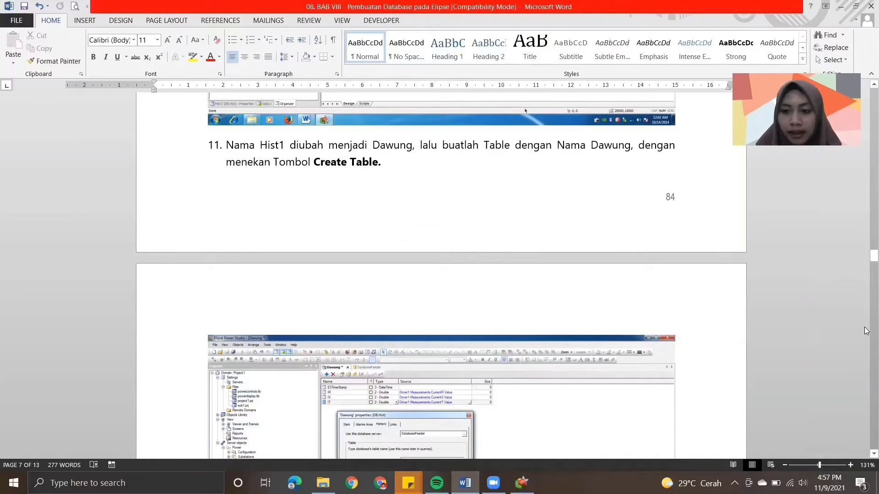
{"action": "scroll", "coordinate": [865, 331], "scroll_direction": "down", "scroll_amount": 10}
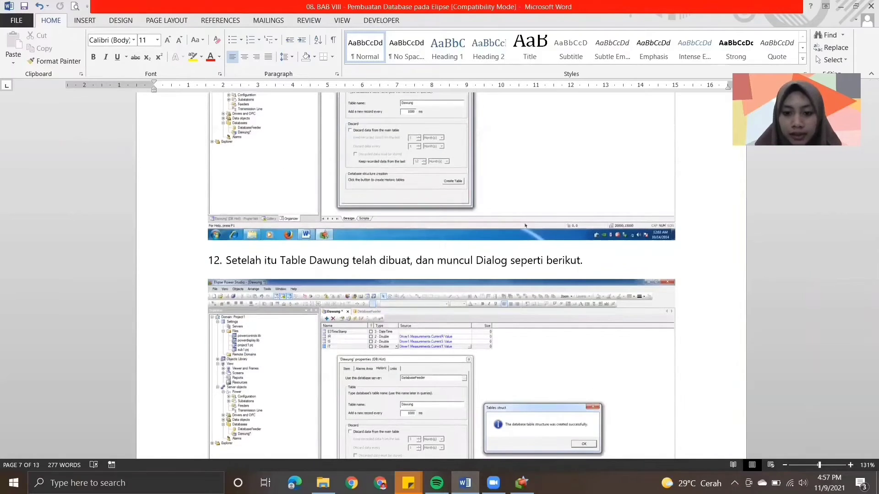
{"action": "left_click", "coordinate": [522, 483]}
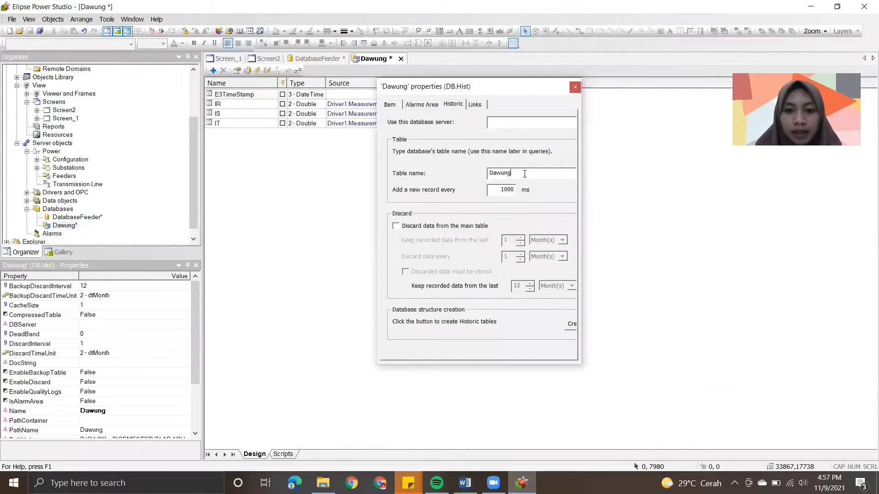
{"action": "left_click_drag", "start_coordinate": [580, 320], "coordinate": [648, 322]}
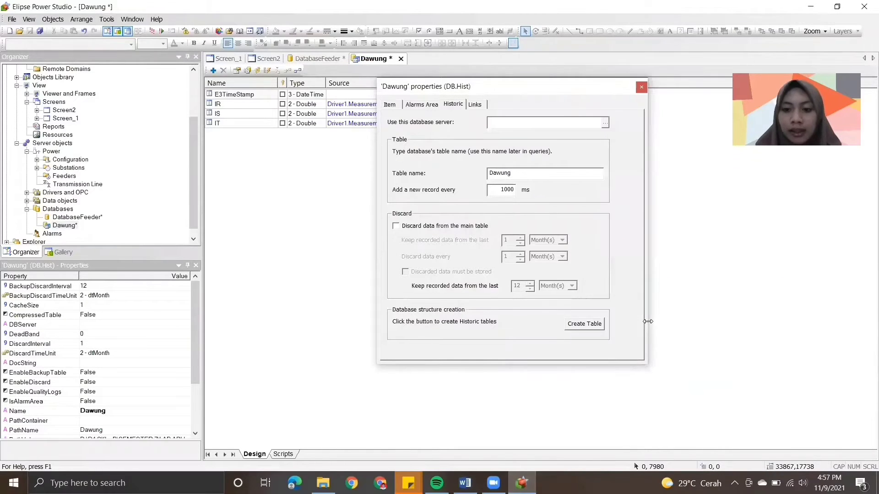
- Assign DatabaseFeeder as the database server of the Dawung historic and create its table
{"action": "left_click", "coordinate": [596, 325]}
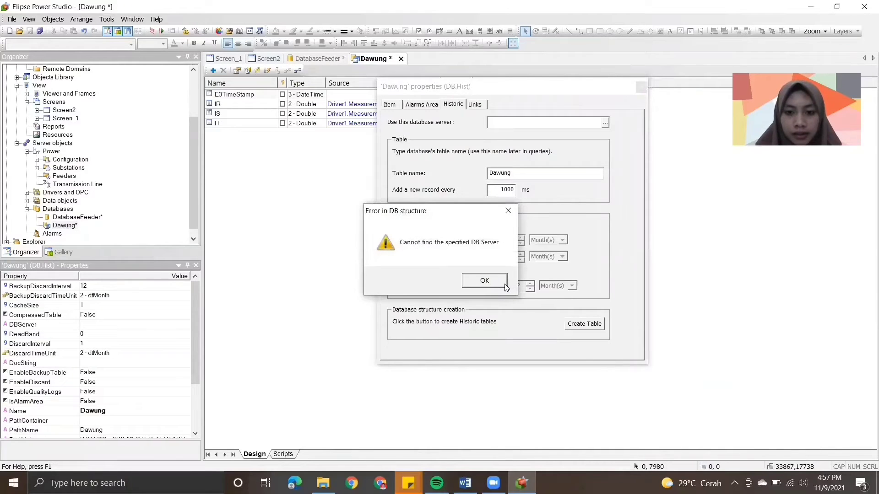
{"action": "left_click", "coordinate": [505, 285]}
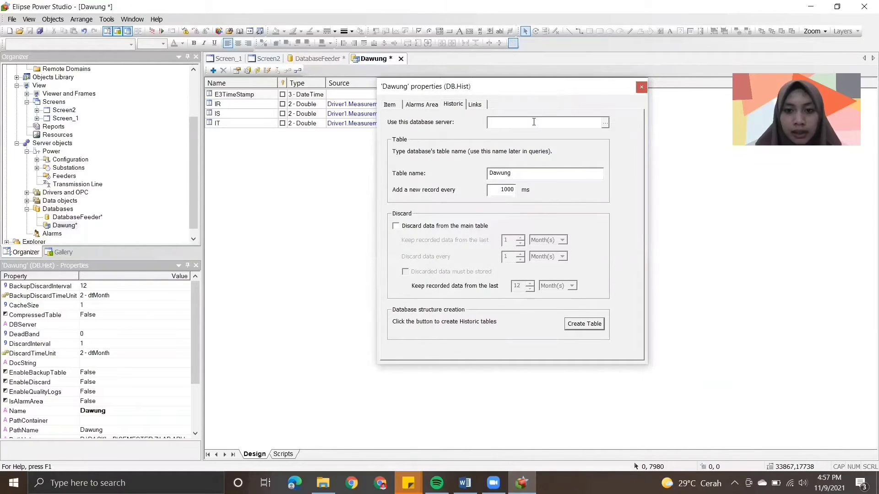
{"action": "left_click", "coordinate": [605, 123]}
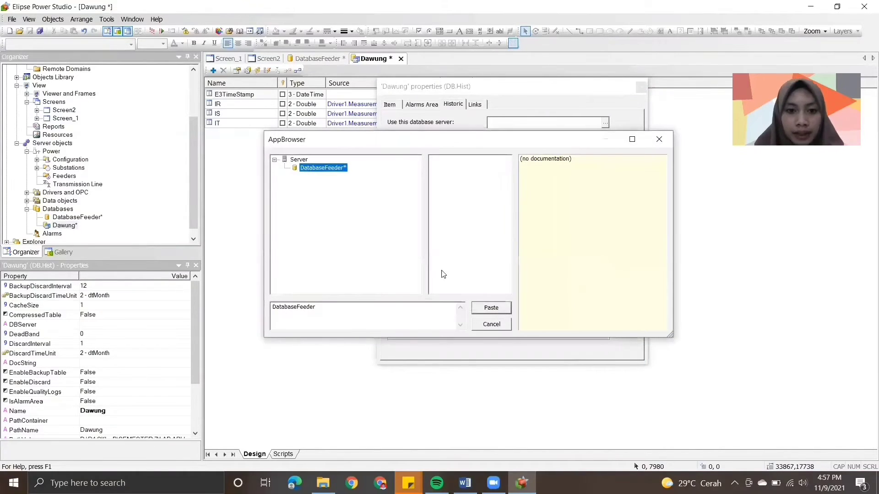
{"action": "left_click", "coordinate": [492, 310]}
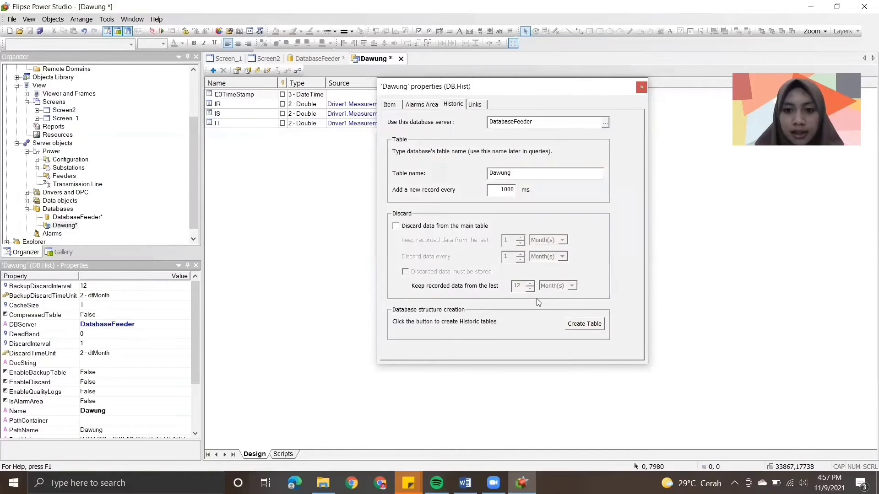
{"action": "left_click", "coordinate": [594, 326]}
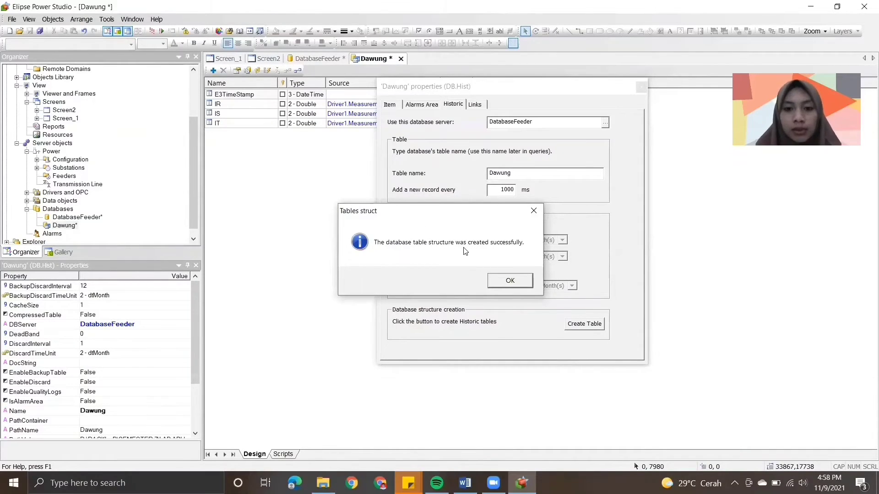
{"action": "left_click", "coordinate": [514, 281]}
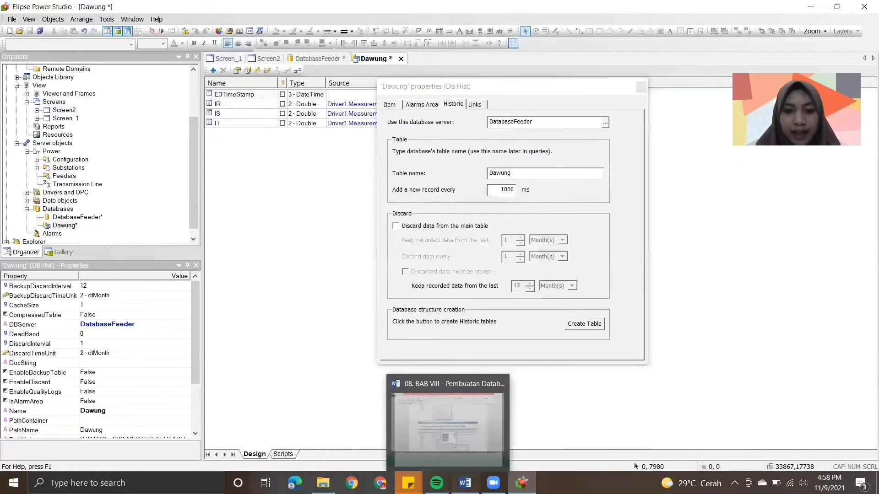
- Read steps 12 to 14 of the module in Word on creating Screen3 and its E3Browser, and return to Elipse Power Studio
{"action": "left_click", "coordinate": [465, 483]}
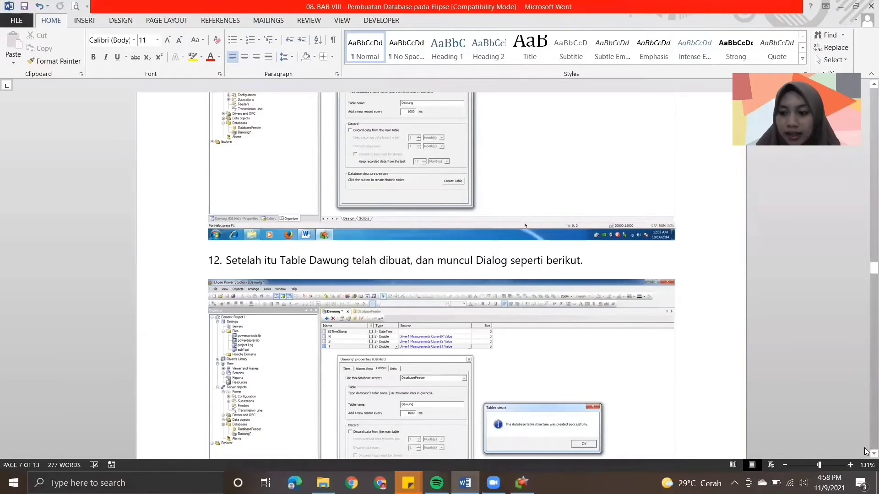
{"action": "scroll", "coordinate": [865, 452], "scroll_direction": "down", "scroll_amount": 4}
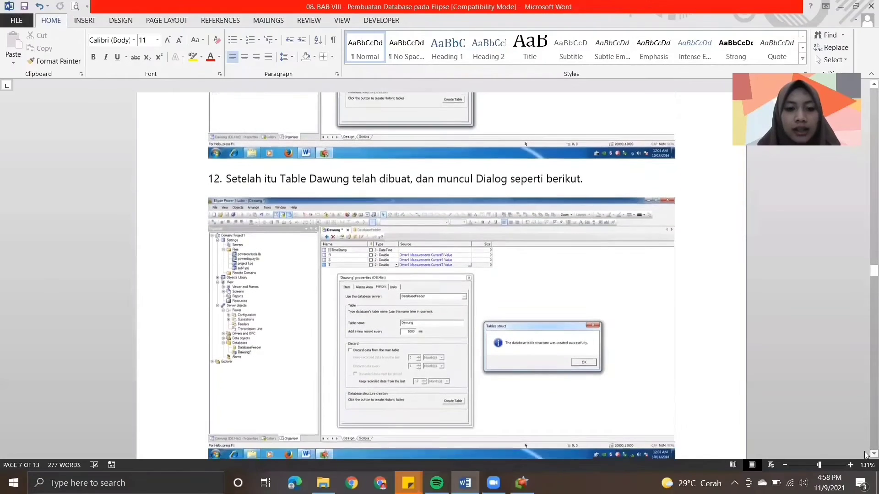
{"action": "scroll", "coordinate": [865, 453], "scroll_direction": "down", "scroll_amount": 4}
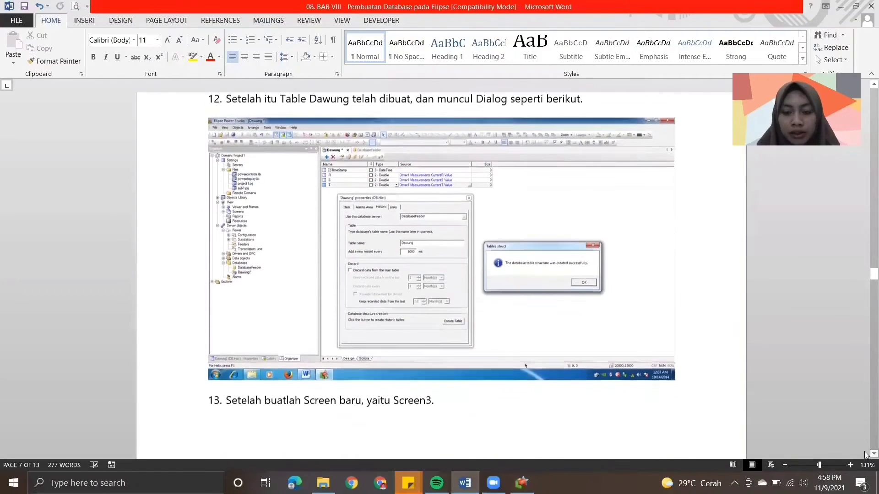
{"action": "scroll", "coordinate": [866, 454], "scroll_direction": "down", "scroll_amount": 1}
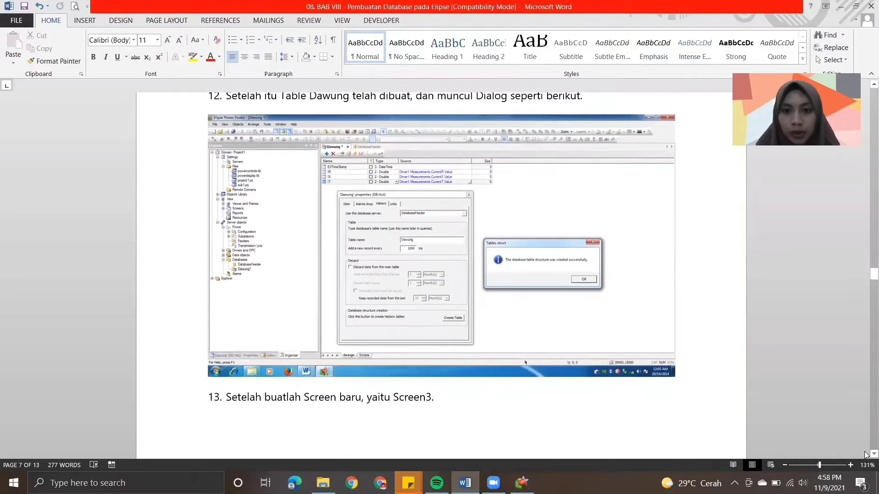
{"action": "scroll", "coordinate": [865, 454], "scroll_direction": "down", "scroll_amount": 9}
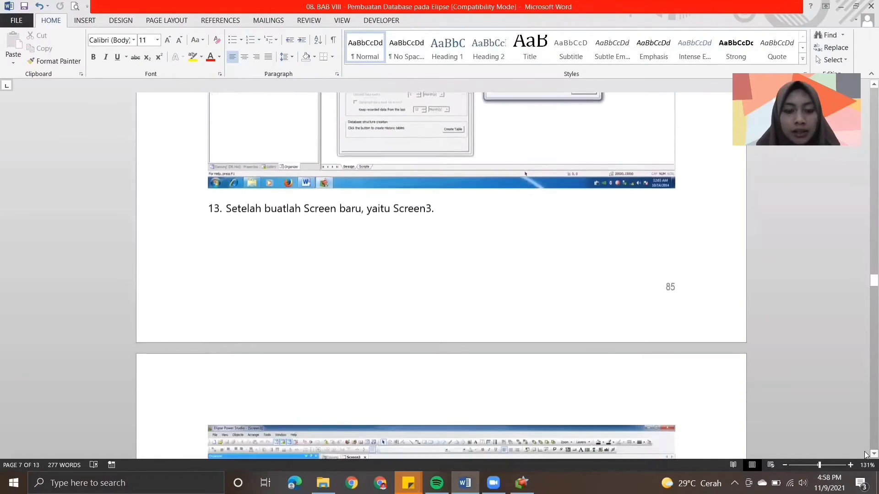
{"action": "scroll", "coordinate": [865, 454], "scroll_direction": "down", "scroll_amount": 5}
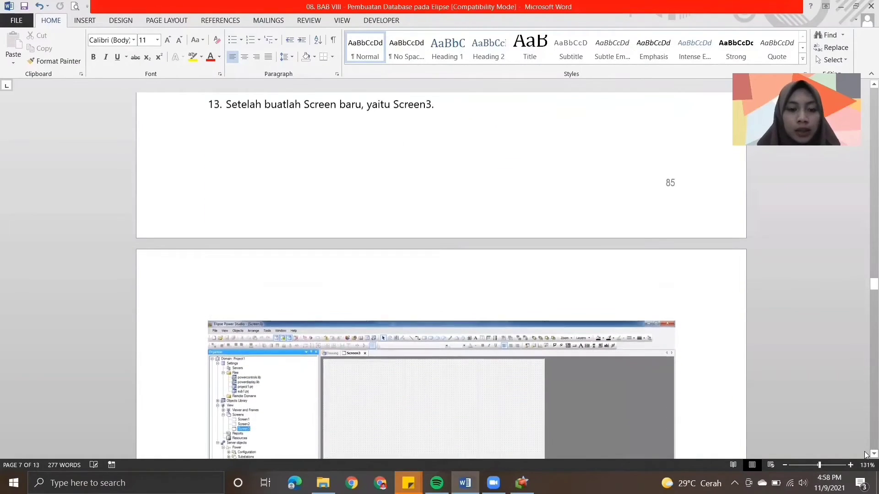
{"action": "scroll", "coordinate": [866, 455], "scroll_direction": "down", "scroll_amount": 4}
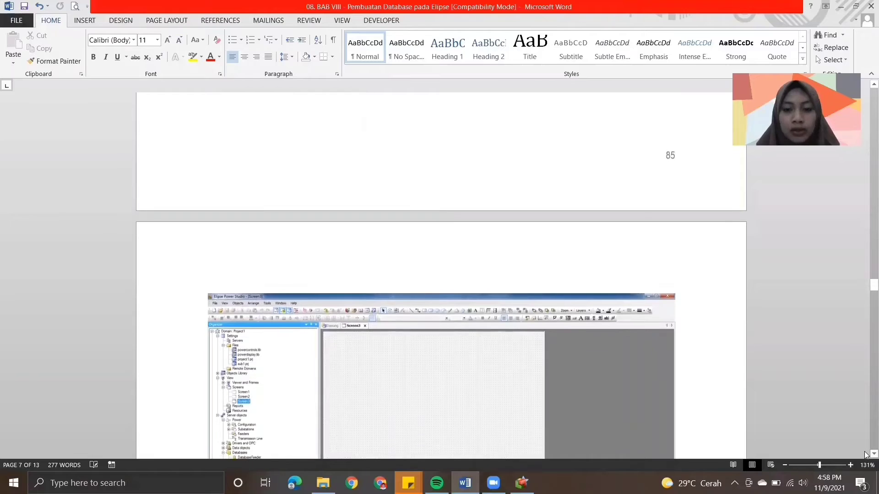
{"action": "scroll", "coordinate": [866, 455], "scroll_direction": "down", "scroll_amount": 15}
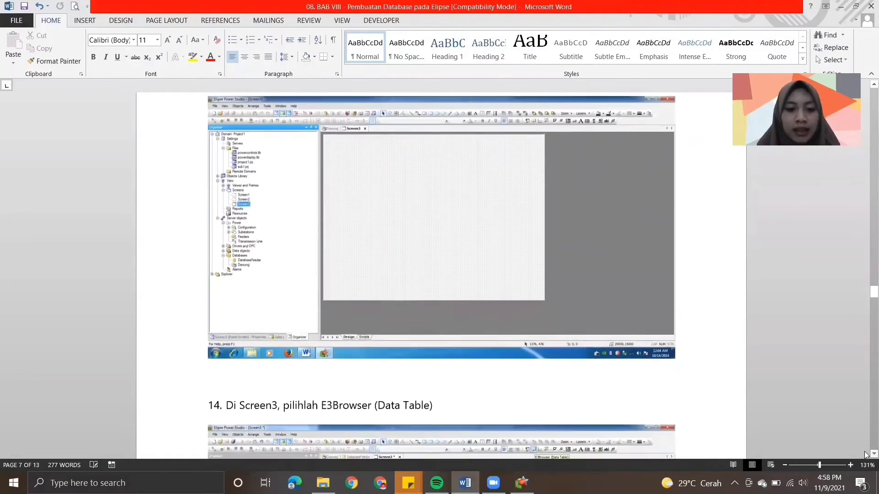
{"action": "scroll", "coordinate": [865, 454], "scroll_direction": "down", "scroll_amount": 8}
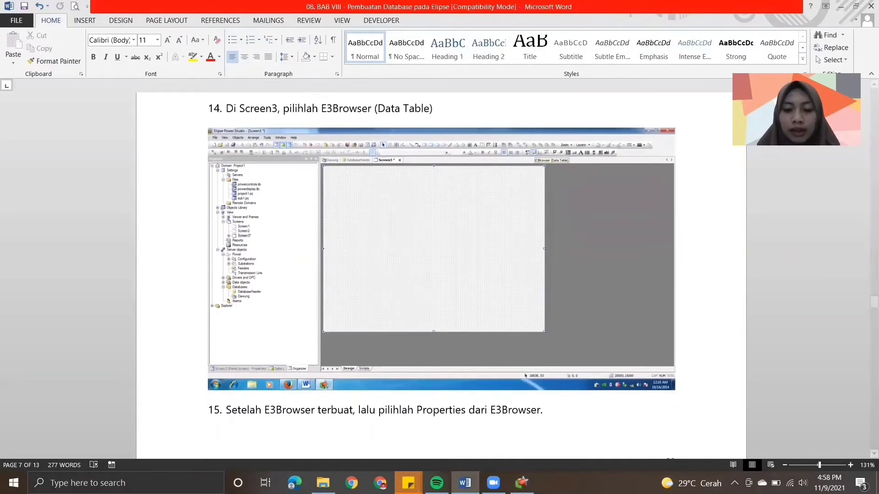
{"action": "left_click", "coordinate": [522, 483]}
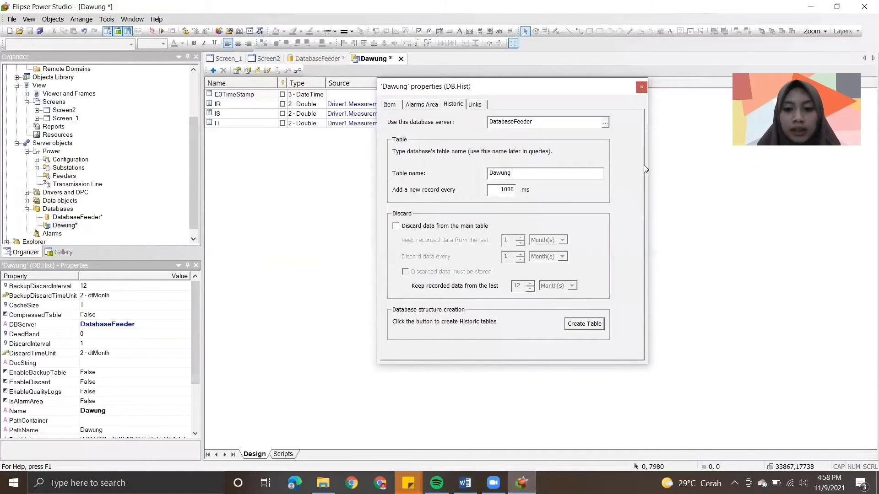
- Close the Dawung properties and insert a new screen named Screen3 in project2.prj, 1920 by 1001 pixels
{"action": "left_click", "coordinate": [641, 87]}
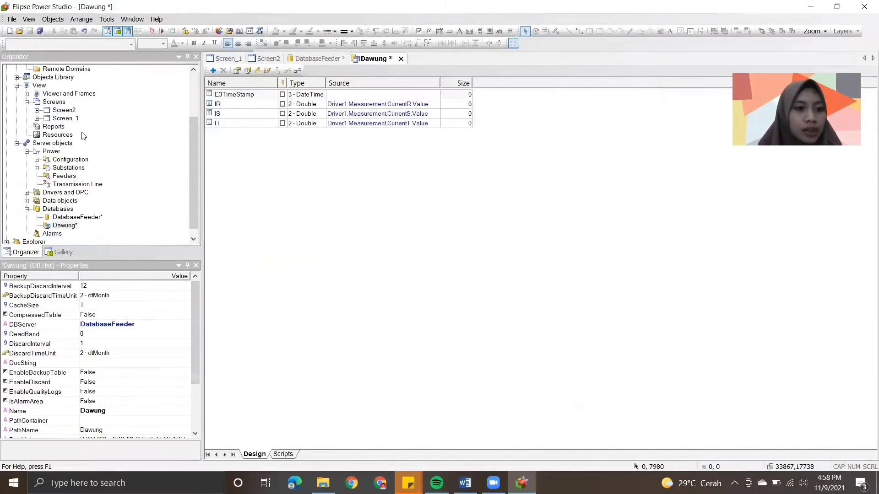
{"action": "right_click", "coordinate": [43, 104]}
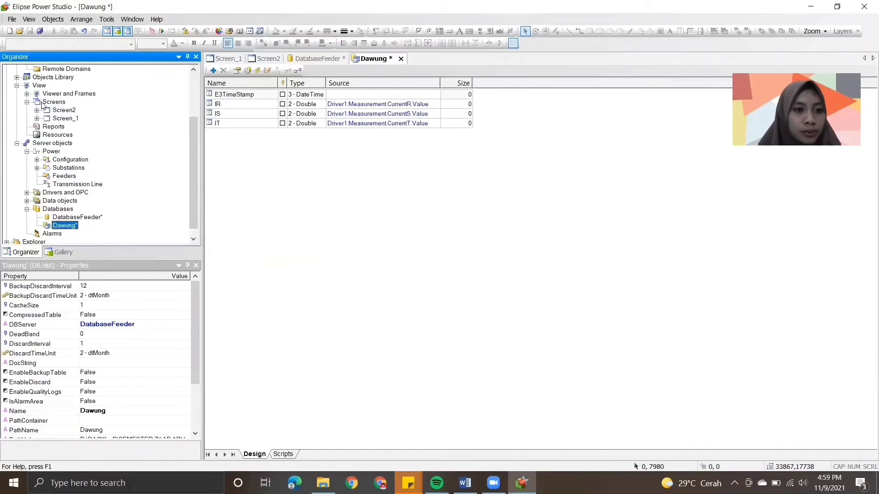
{"action": "mouse_move", "coordinate": [106, 112]}
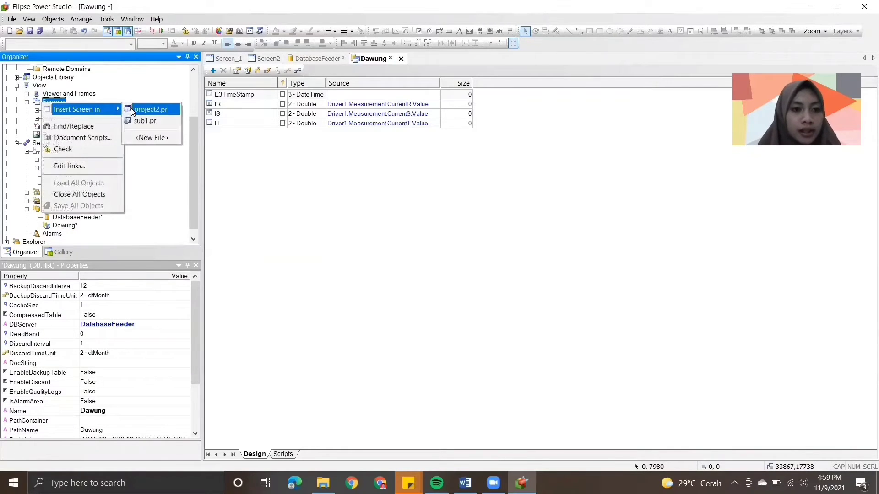
{"action": "left_click", "coordinate": [146, 109]}
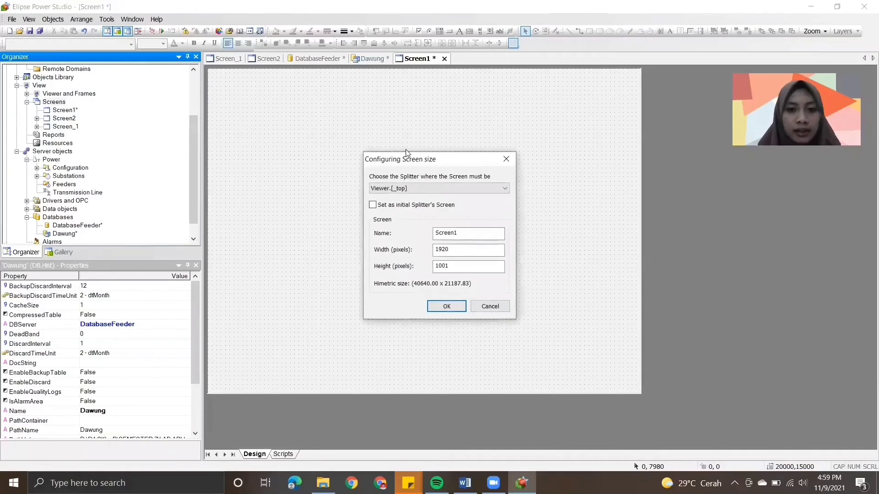
{"action": "left_click", "coordinate": [466, 233]}
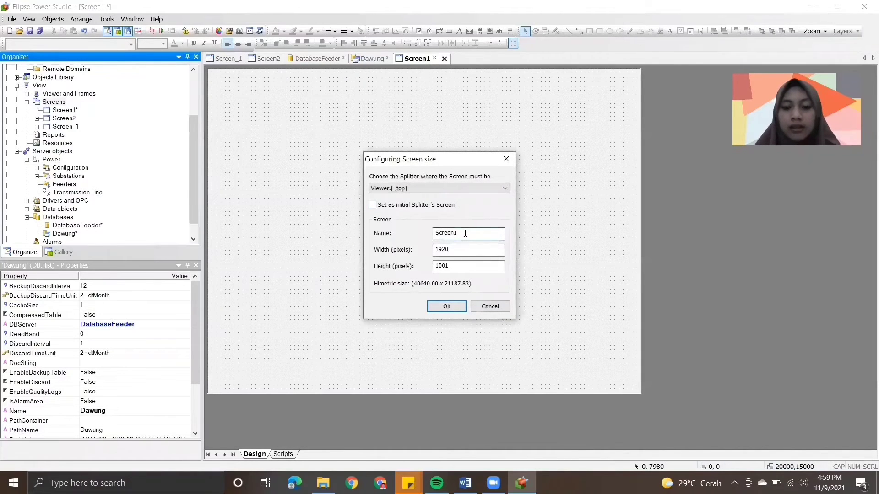
{"action": "key", "text": "Return"}
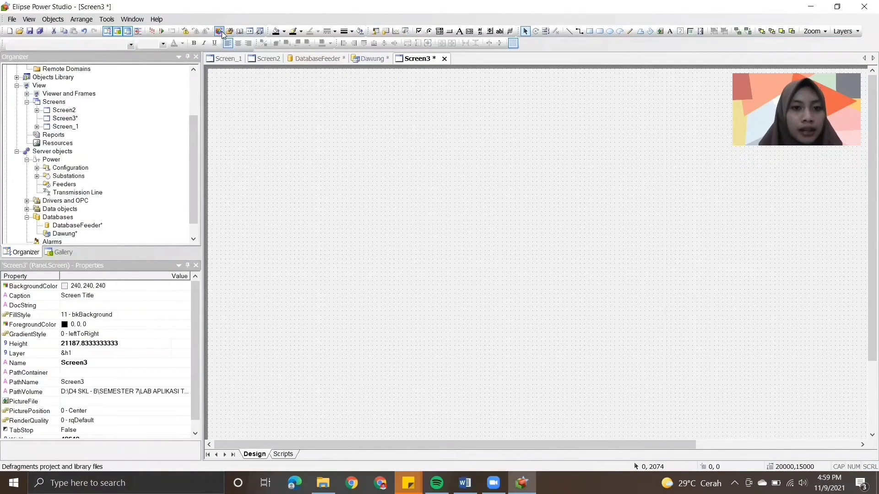
- Draw an E3Browser data table about 17209 by 11811 units in the upper middle of Screen3
{"action": "left_click", "coordinate": [386, 32]}
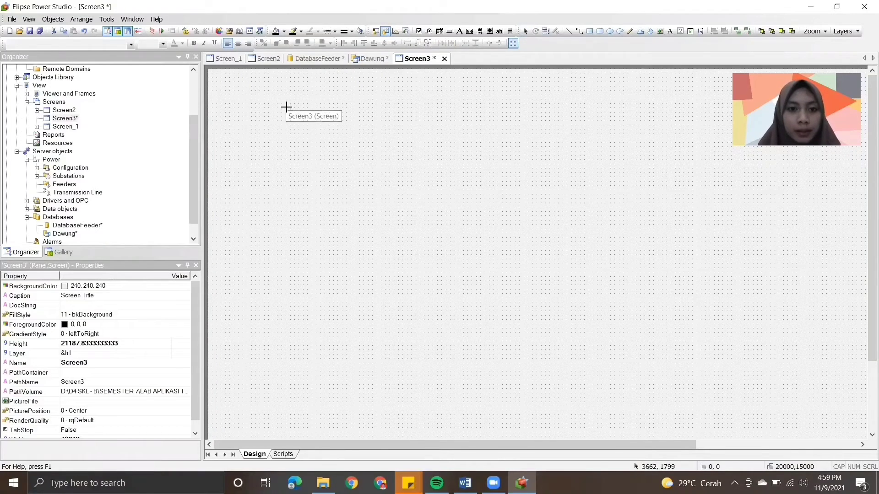
{"action": "left_click", "coordinate": [407, 157]}
{"action": "left_click_drag", "start_coordinate": [408, 157], "coordinate": [655, 361]}
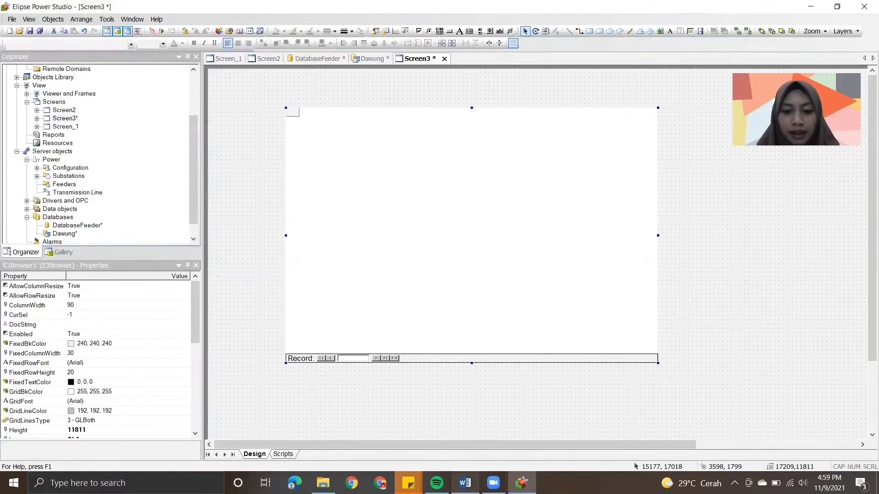
- Read steps 15 and 16 in Word on the E3Browser's properties and query setup, and return to Elipse Power Studio
{"action": "left_click", "coordinate": [465, 482]}
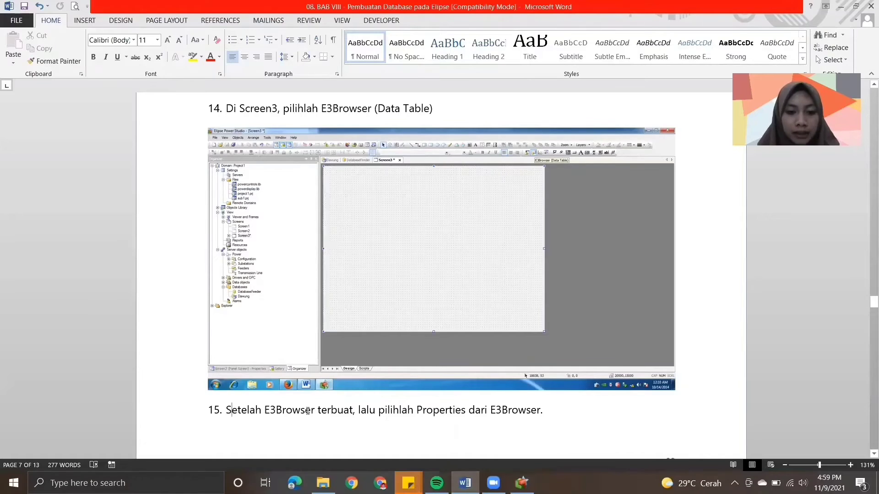
{"action": "left_click_drag", "start_coordinate": [307, 411], "coordinate": [610, 413]}
{"action": "left_click", "coordinate": [610, 414]}
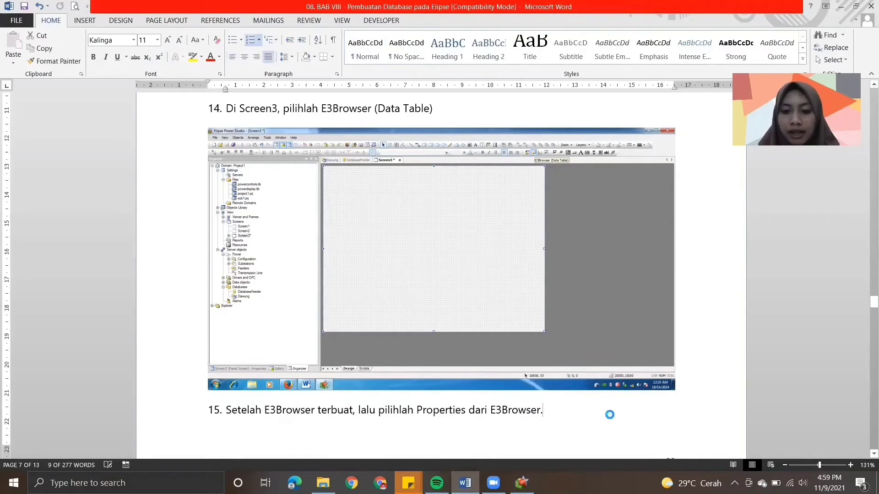
{"action": "scroll", "coordinate": [865, 362], "scroll_direction": "down", "scroll_amount": 10}
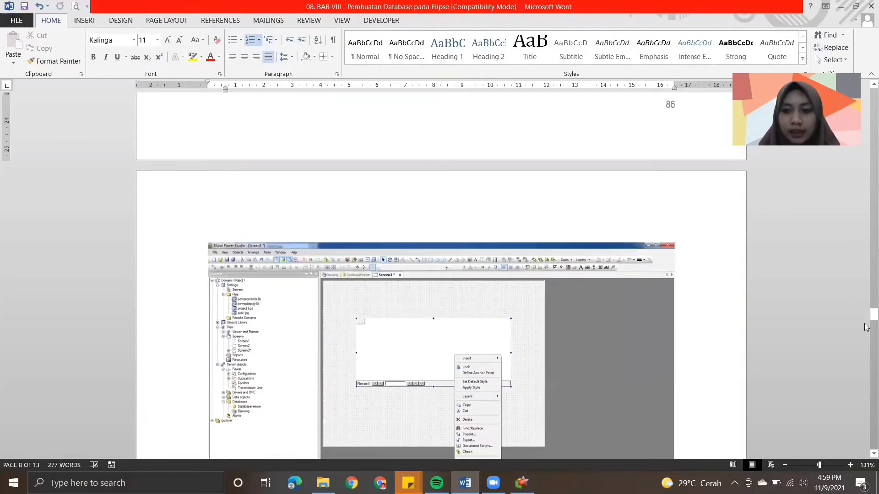
{"action": "left_click_drag", "start_coordinate": [867, 315], "coordinate": [866, 332]}
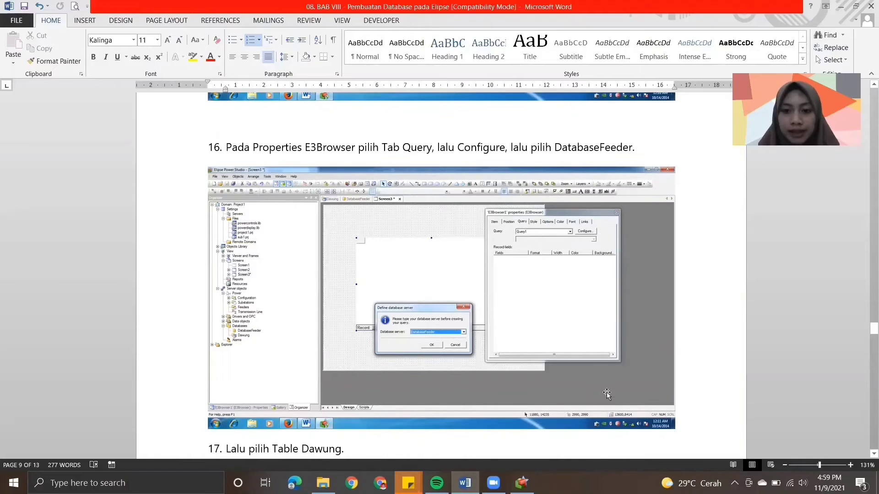
{"action": "key", "text": "alt+Tab"}
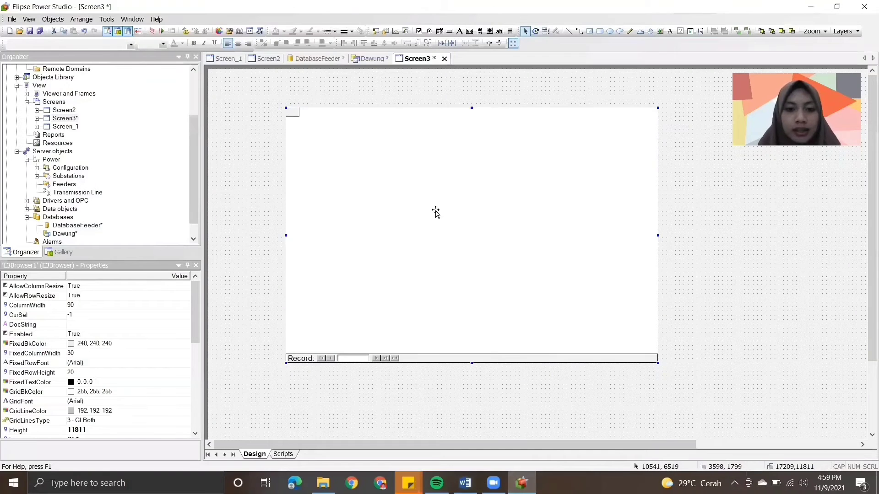
- Configure Query1 of the E3Browser to use the DatabaseFeeder database server, and switch to the module in Word
{"action": "right_click", "coordinate": [436, 211]}
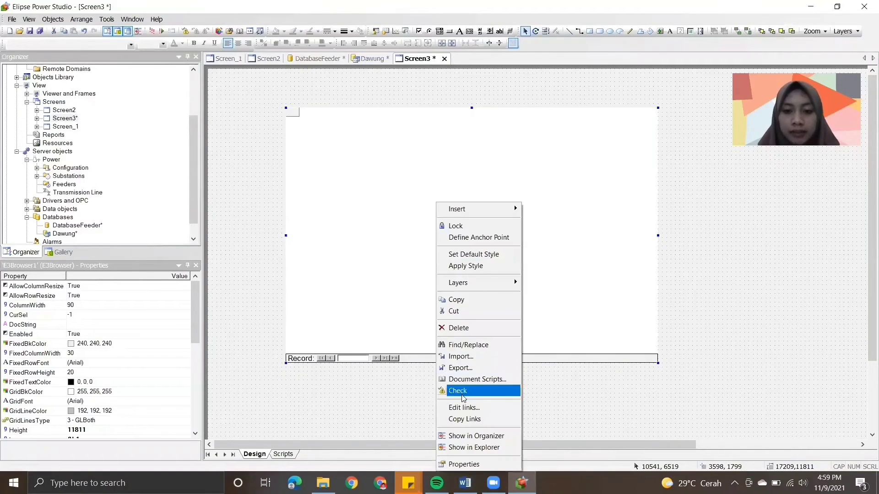
{"action": "left_click", "coordinate": [462, 464]}
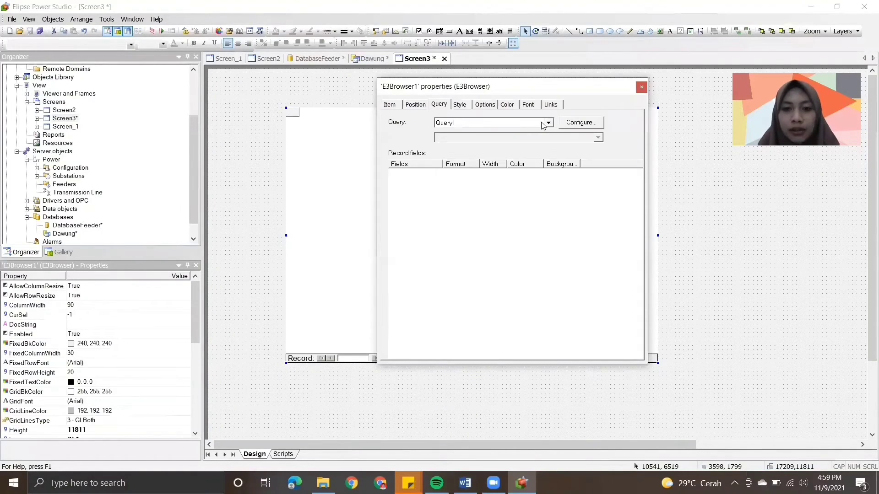
{"action": "left_click", "coordinate": [566, 126]}
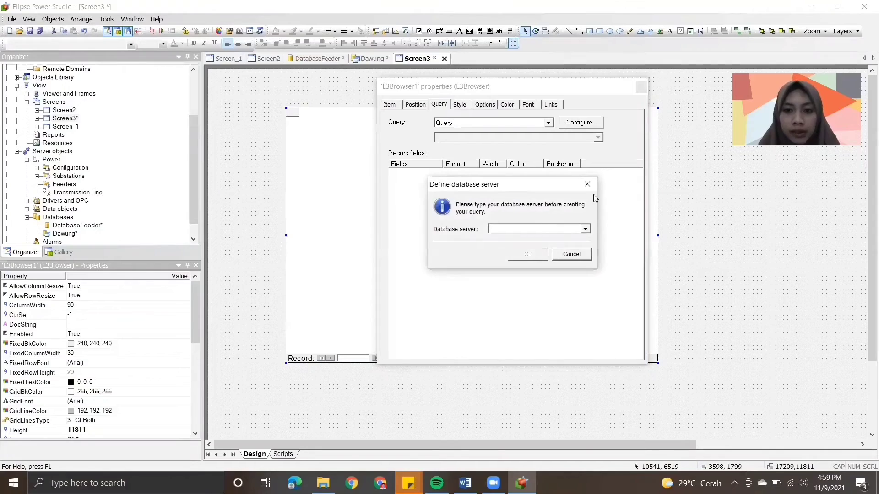
{"action": "left_click", "coordinate": [585, 229]}
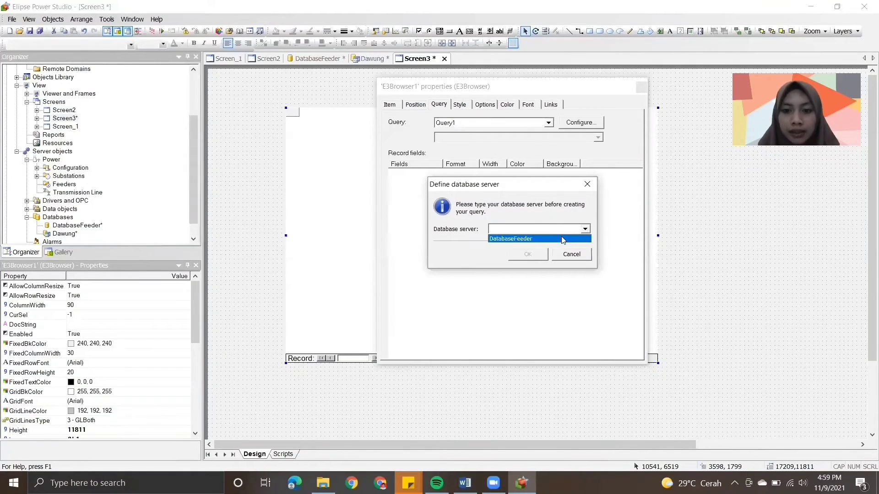
{"action": "left_click", "coordinate": [563, 239]}
{"action": "left_click", "coordinate": [529, 255]}
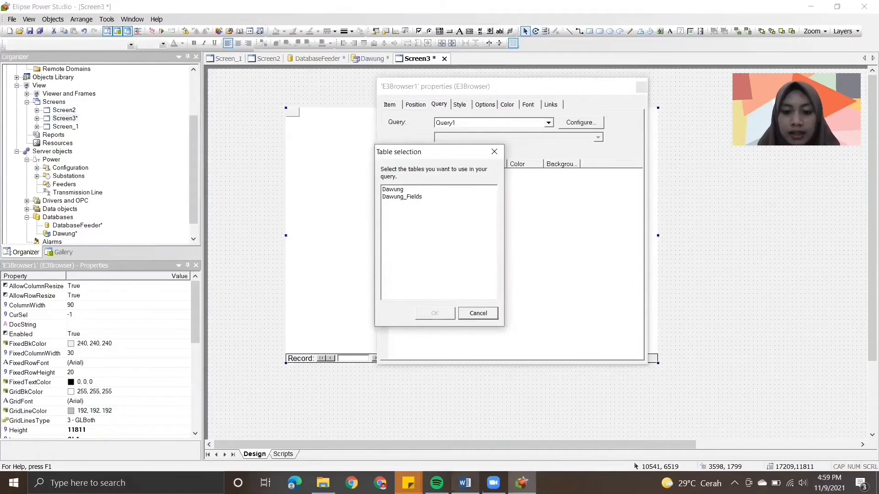
{"action": "key", "text": "alt+Tab"}
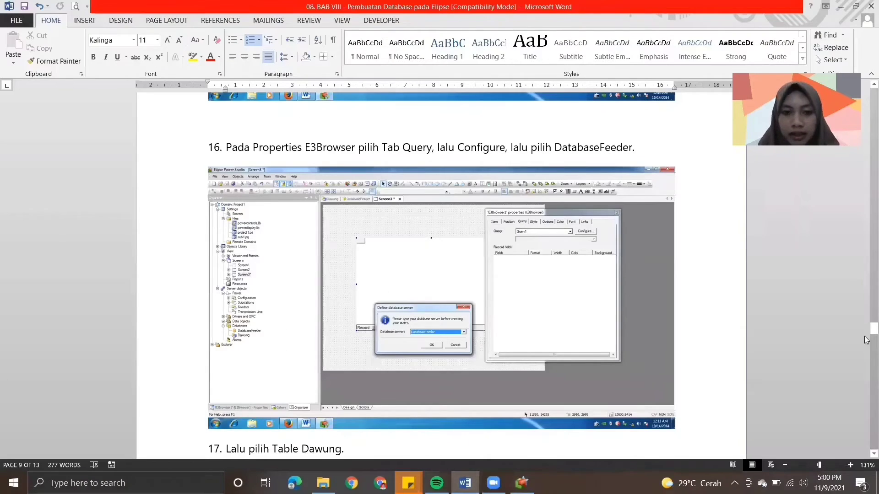
- Read the table and column selection steps 17 and 18 in Word, and choose the Dawung table for Query1 in Elipse Power Studio
{"action": "left_click_drag", "start_coordinate": [871, 329], "coordinate": [866, 362]}
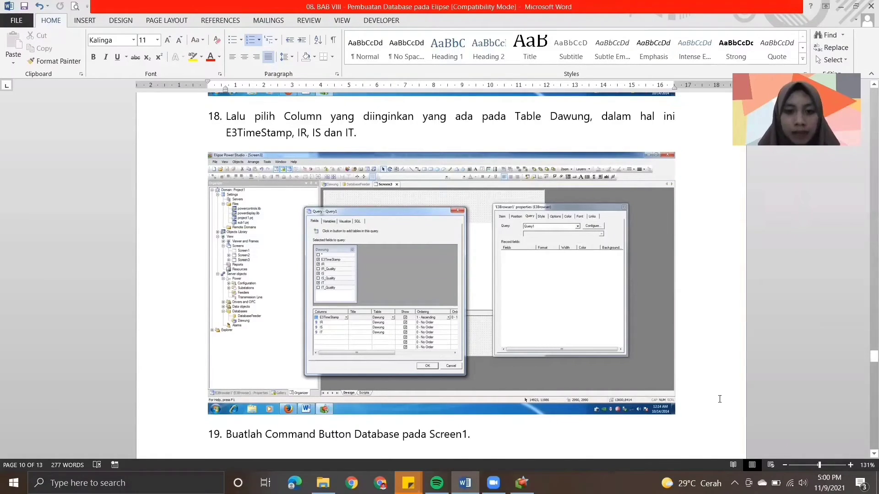
{"action": "left_click", "coordinate": [522, 482]}
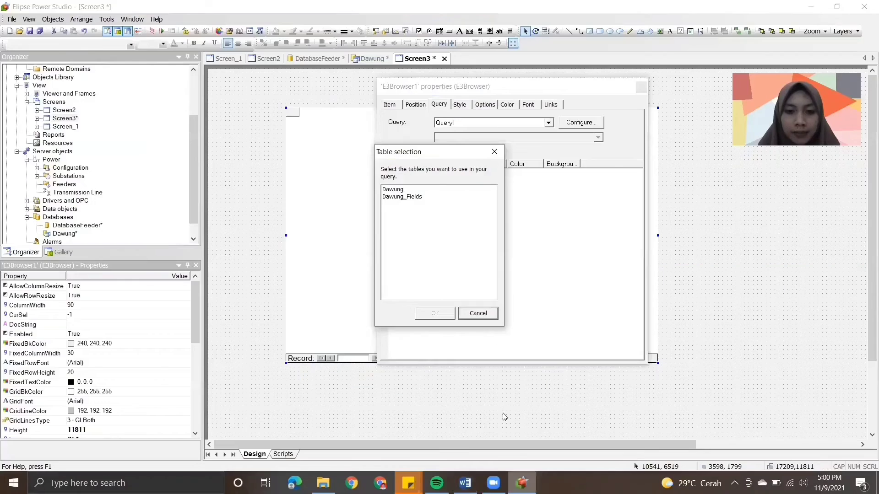
{"action": "left_click", "coordinate": [392, 190]}
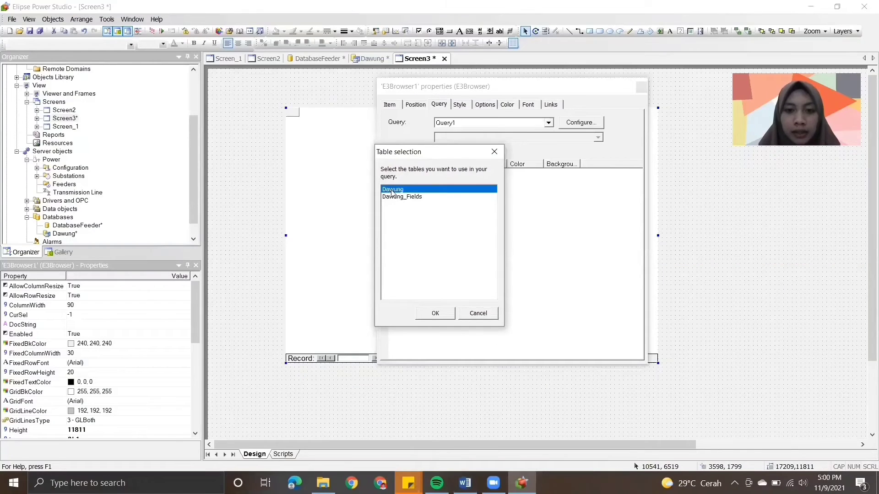
{"action": "left_click", "coordinate": [442, 313]}
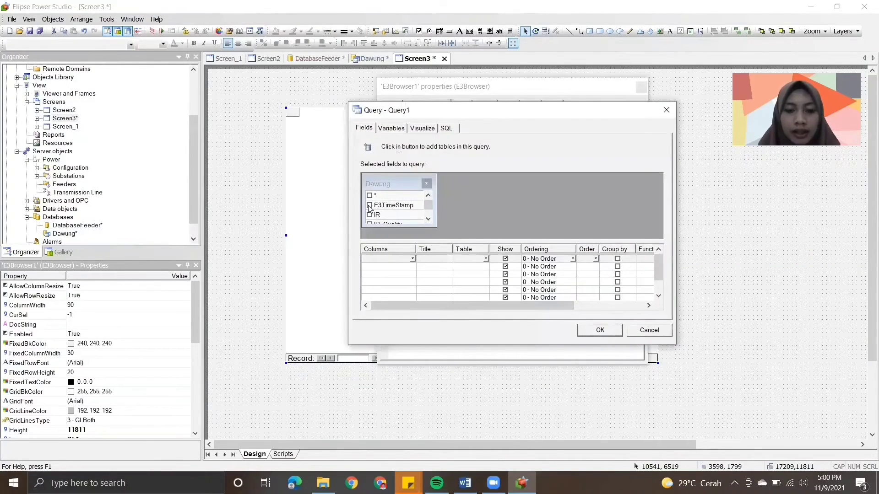
- Add the E3TimeStamp, IR, IS and IT fields of the Dawung table to Query1
{"action": "left_click", "coordinate": [370, 205]}
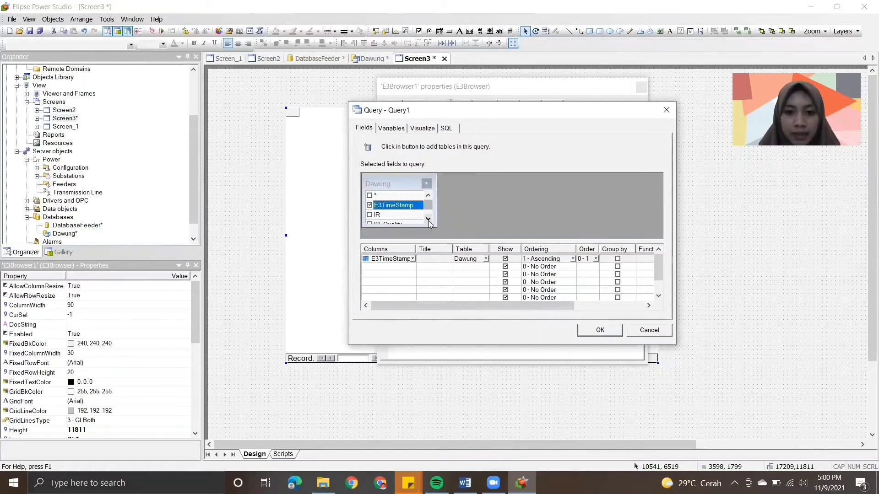
{"action": "left_click", "coordinate": [428, 218]}
{"action": "left_click", "coordinate": [428, 218]}
{"action": "left_click", "coordinate": [369, 195]}
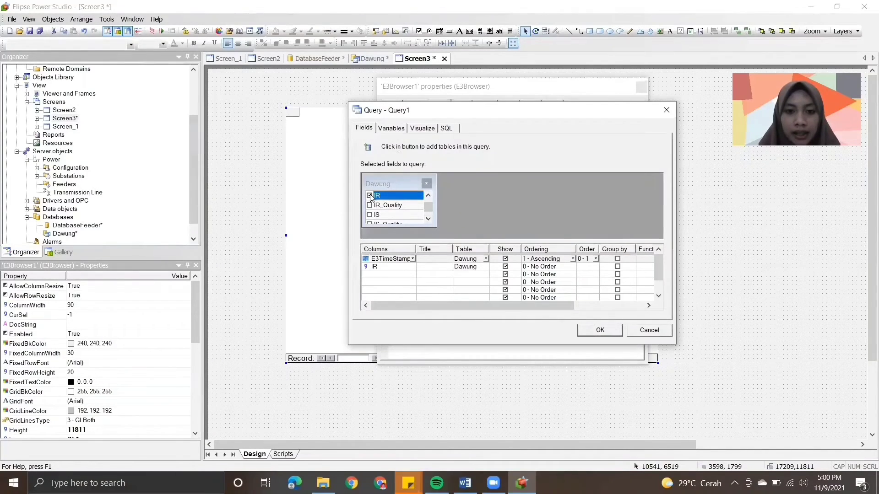
{"action": "left_click", "coordinate": [370, 214]}
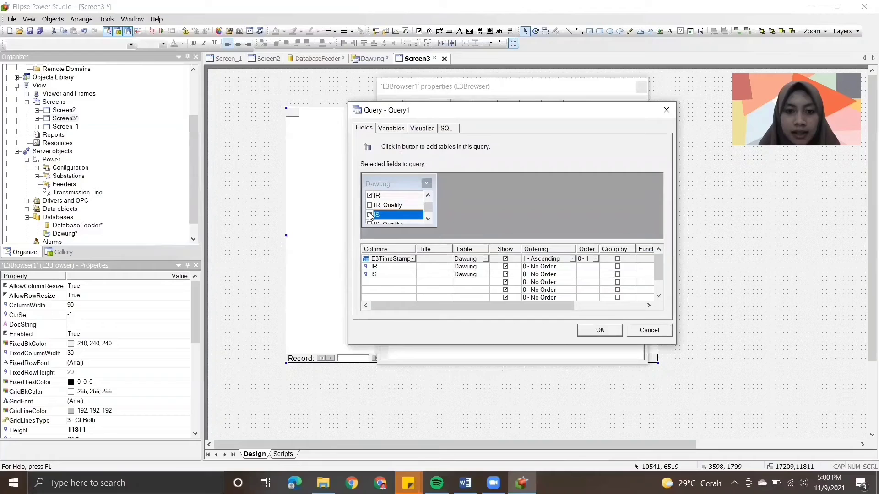
{"action": "left_click", "coordinate": [429, 219]}
{"action": "left_click", "coordinate": [430, 219]}
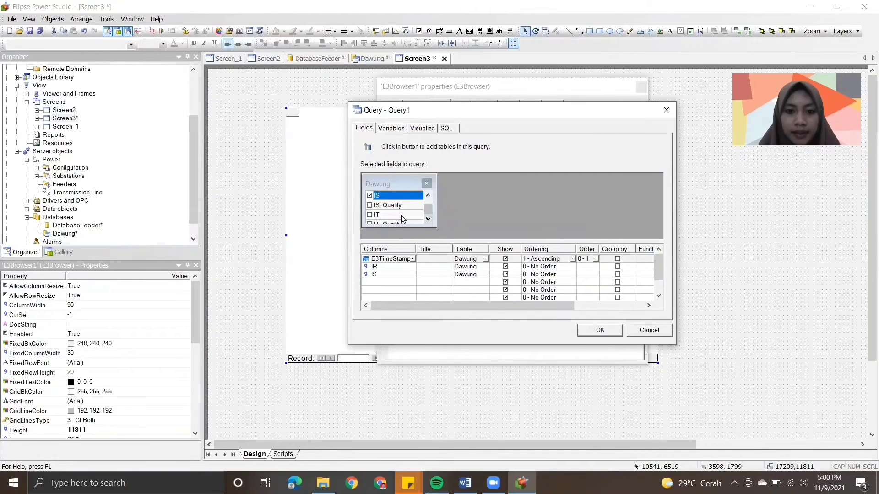
{"action": "left_click", "coordinate": [370, 215]}
- Consult the Database button steps in Word, return to Elipse Power Studio, accept Query1 and close the E3Browser properties
{"action": "left_click", "coordinate": [465, 483]}
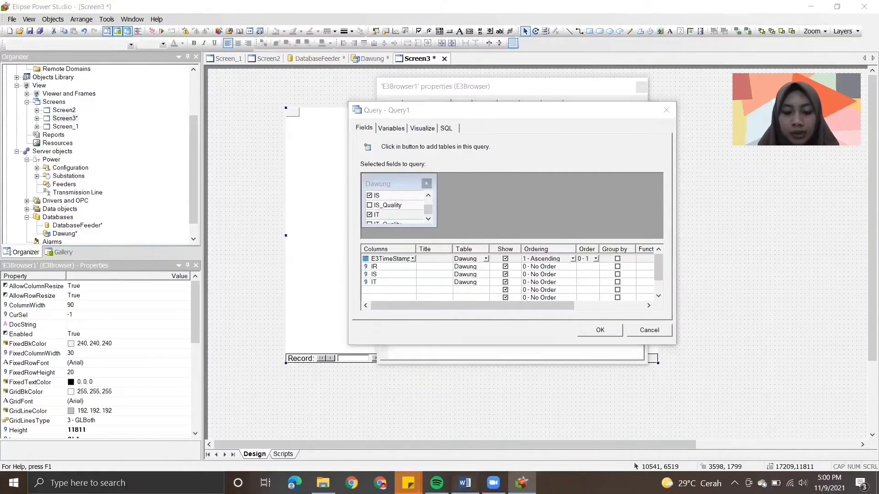
{"action": "left_click_drag", "start_coordinate": [872, 358], "coordinate": [865, 390]}
{"action": "left_click", "coordinate": [522, 483]}
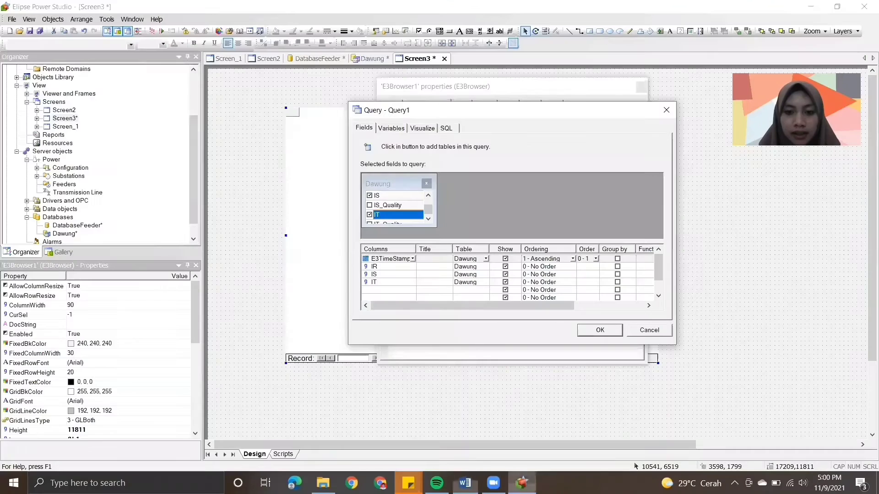
{"action": "left_click", "coordinate": [599, 330]}
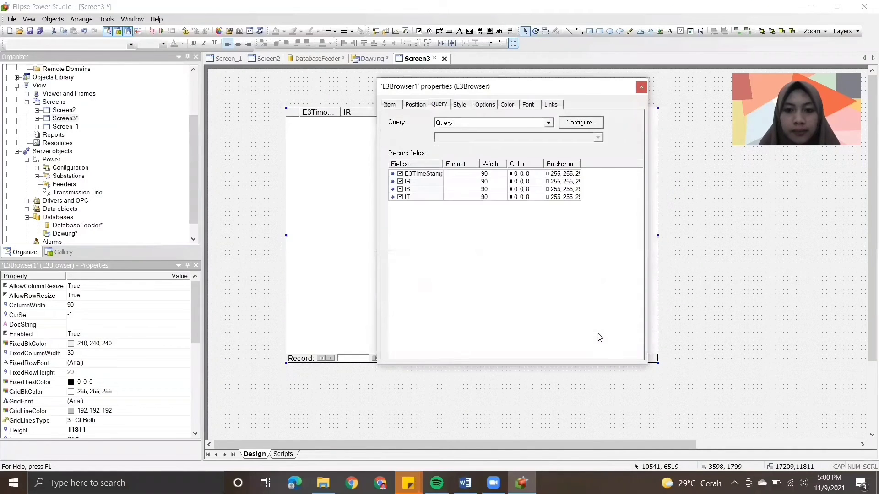
{"action": "left_click", "coordinate": [641, 88]}
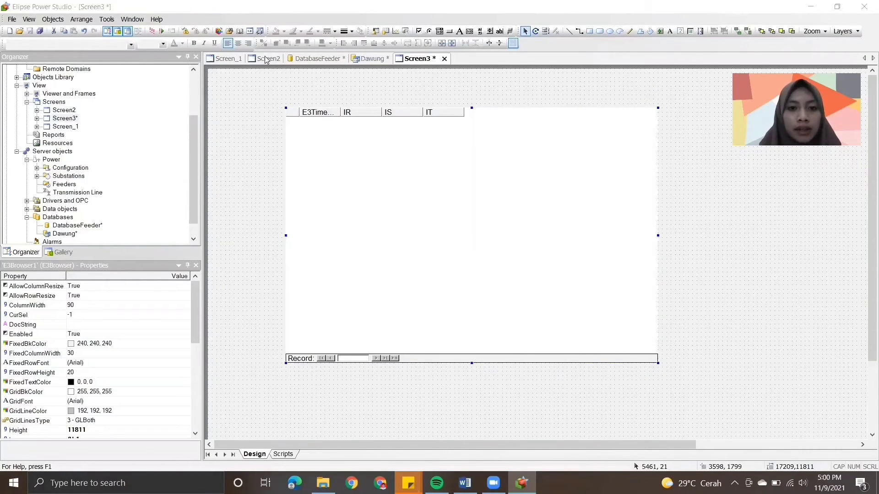
- Duplicate the Chart command button on Screen_1 and place the copy directly below the original
{"action": "left_click", "coordinate": [234, 60]}
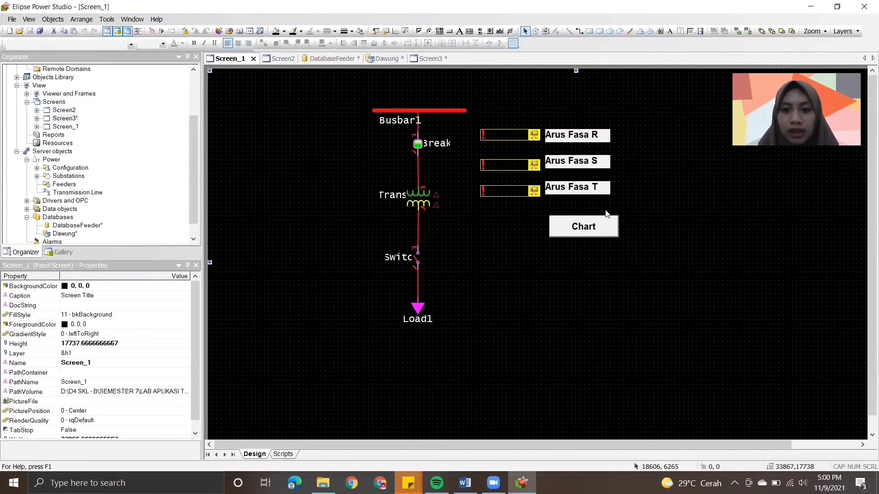
{"action": "left_click", "coordinate": [602, 220]}
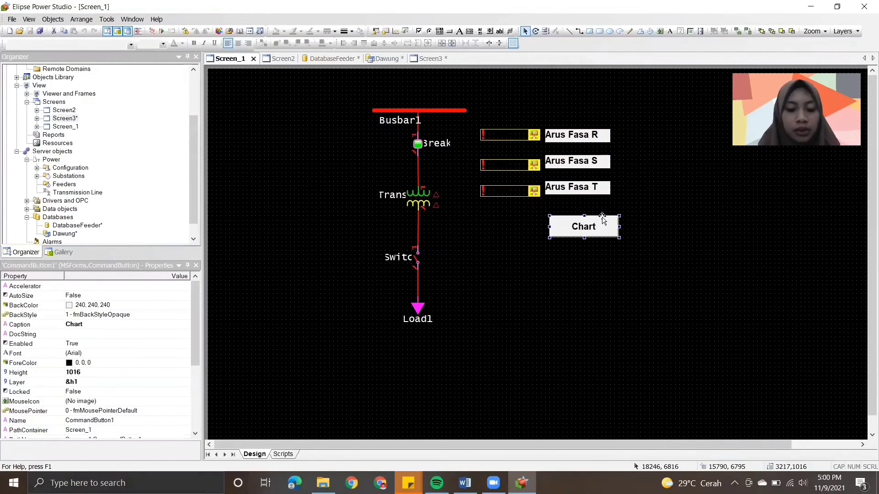
{"action": "key", "text": "ctrl+c"}
{"action": "key", "text": "ctrl+v"}
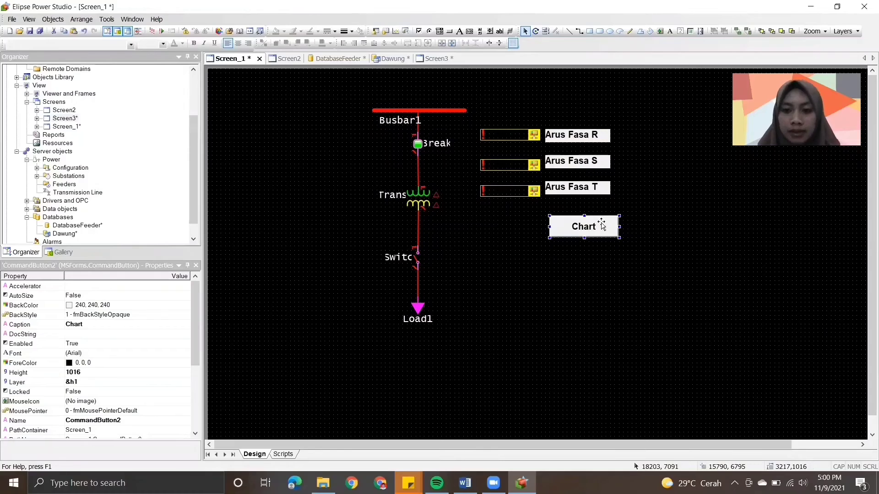
{"action": "left_click_drag", "start_coordinate": [602, 221], "coordinate": [601, 257]}
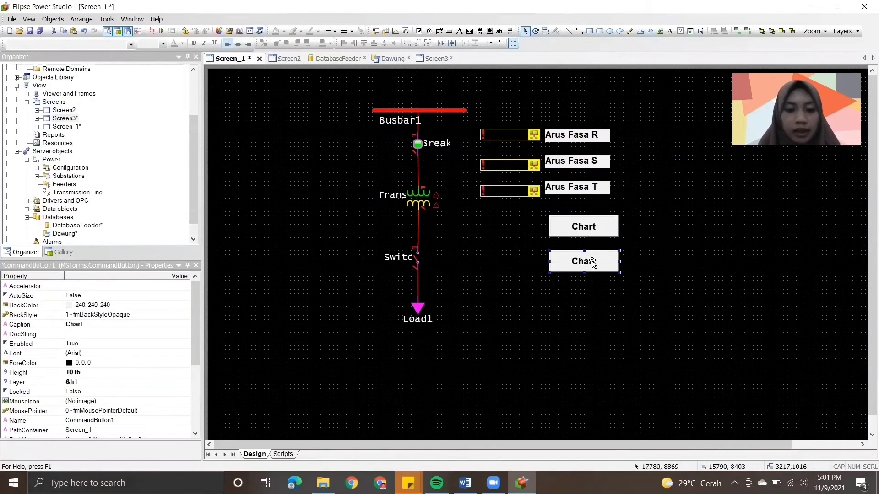
- Set the caption of the lower Chart button to Database
{"action": "left_click", "coordinate": [85, 324]}
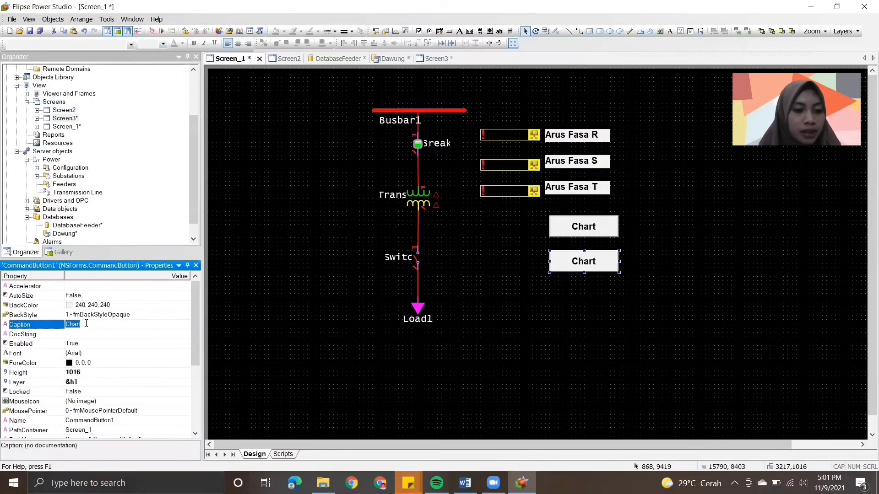
{"action": "double_click", "coordinate": [86, 323]}
{"action": "type", "text": "Data"}
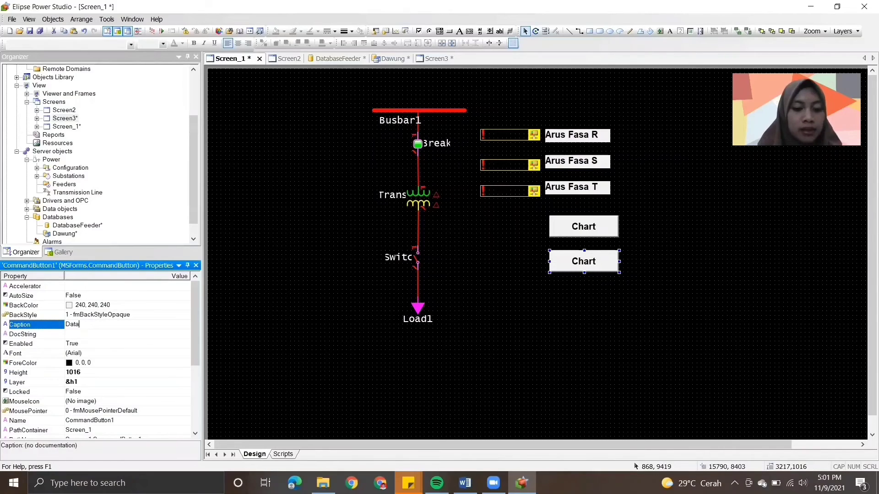
{"action": "type", "text": "base"}
{"action": "key", "text": "Return"}
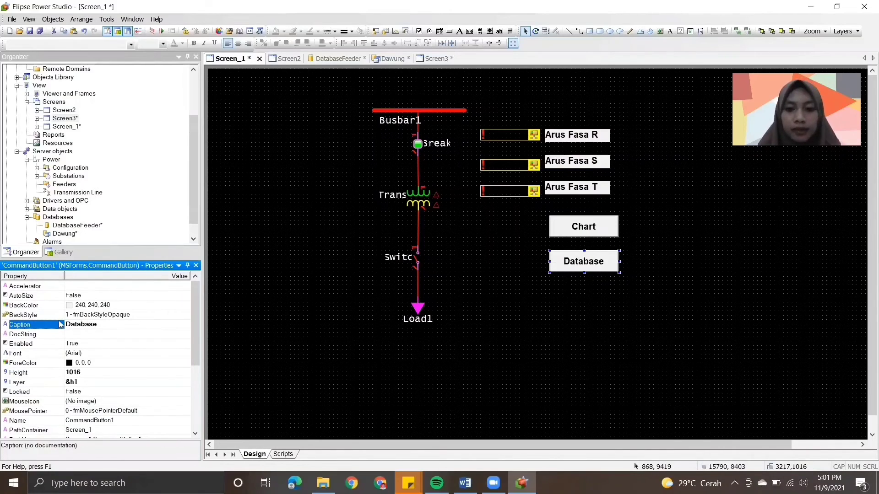
- Change the Database button's Open Screen script to open Screen3 and return to the Screen_1 design view
{"action": "double_click", "coordinate": [561, 264]}
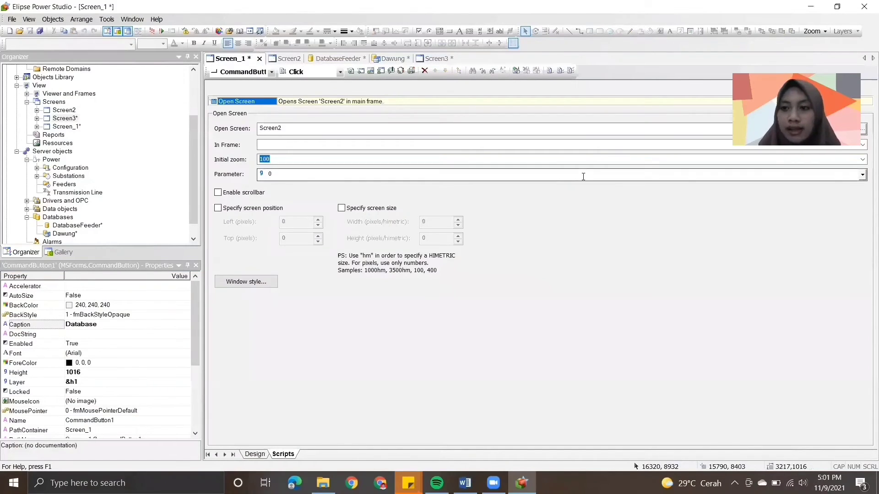
{"action": "left_click", "coordinate": [863, 129]}
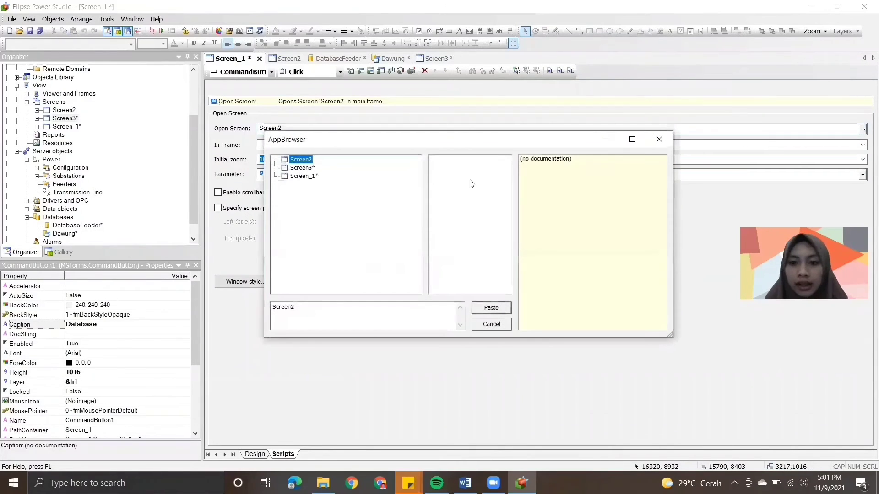
{"action": "left_click", "coordinate": [304, 168]}
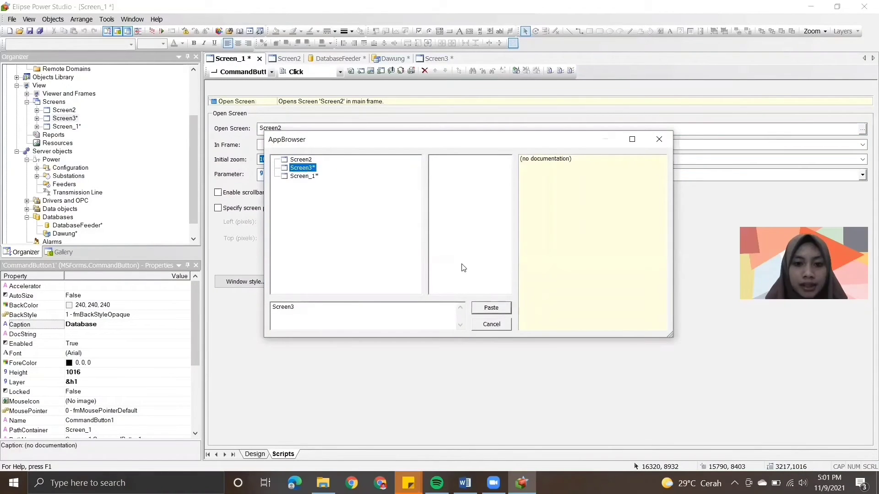
{"action": "left_click", "coordinate": [490, 308]}
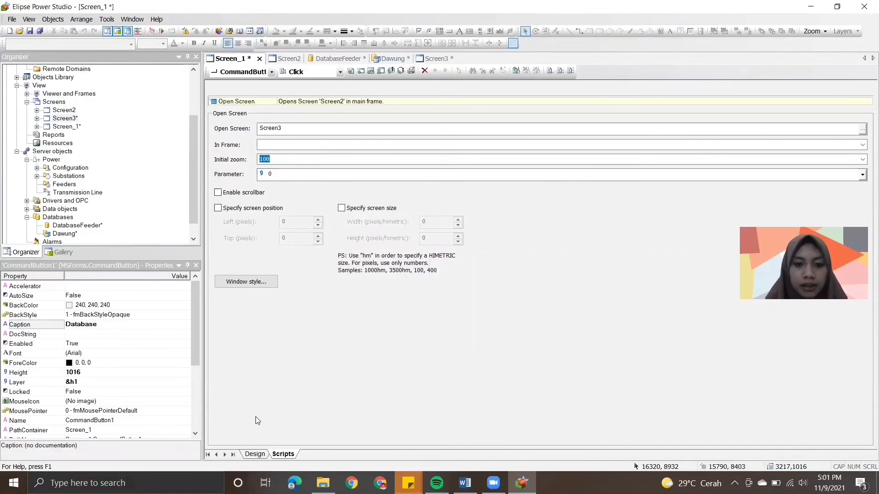
{"action": "left_click", "coordinate": [255, 454]}
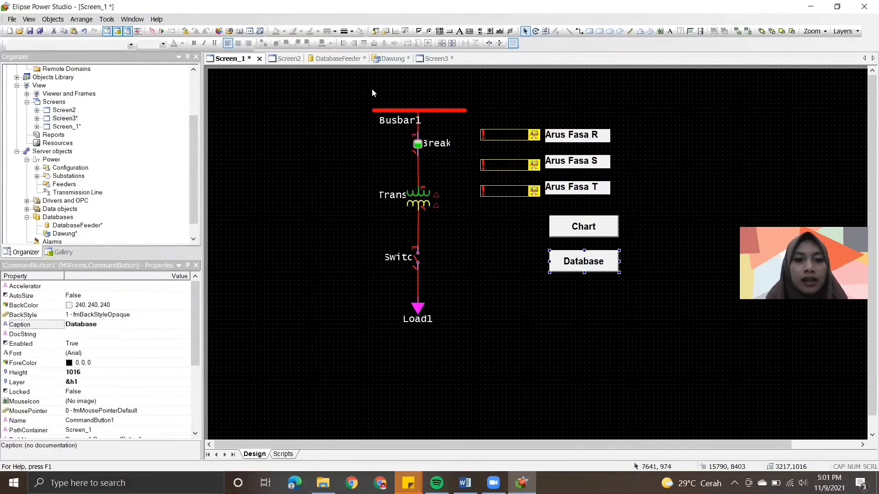
- Read steps 20 and 21 in Word on linking the Database and Back buttons, and return to Elipse Power Studio
{"action": "left_click", "coordinate": [465, 483]}
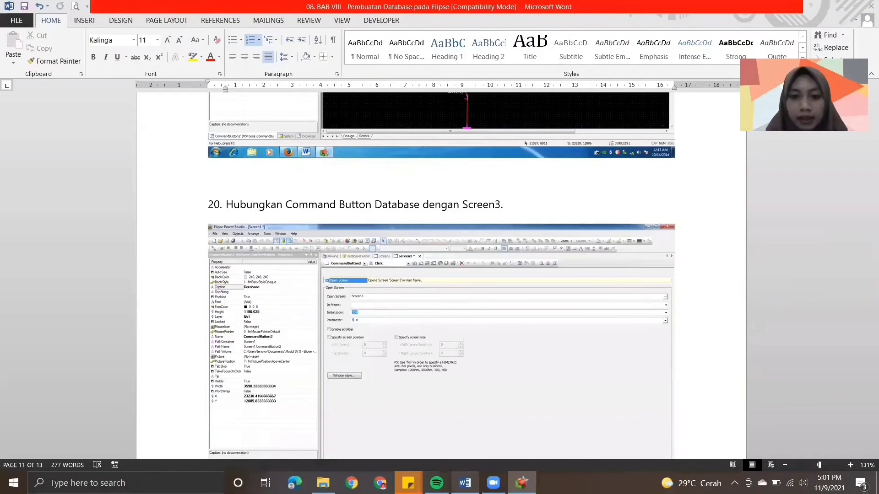
{"action": "left_click_drag", "start_coordinate": [866, 390], "coordinate": [865, 395]}
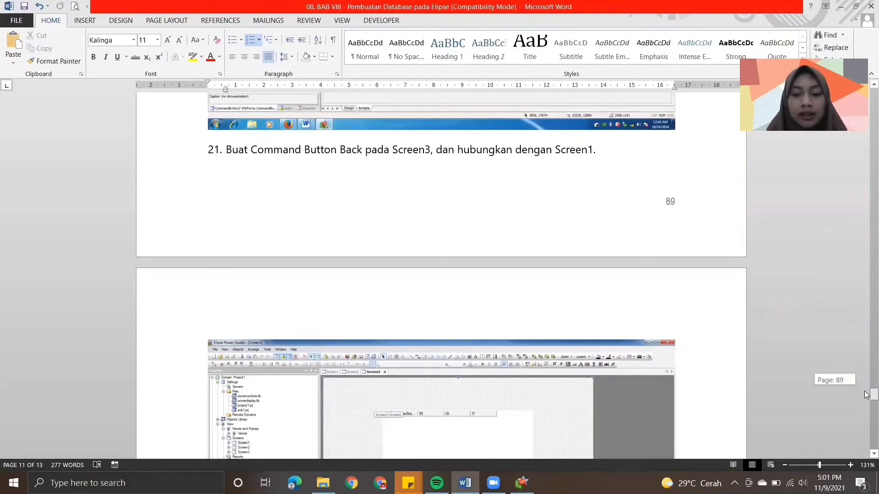
{"action": "left_click_drag", "start_coordinate": [866, 395], "coordinate": [866, 406]}
{"action": "key", "text": "alt+Tab"}
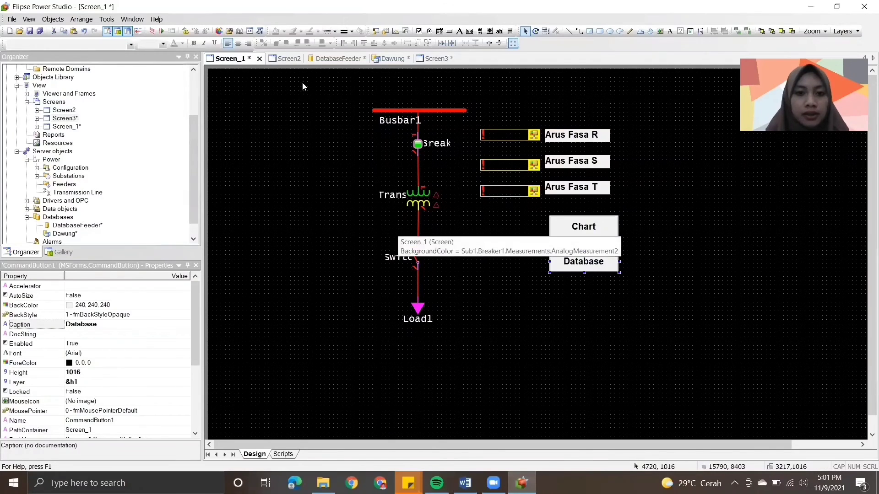
- Copy the Back button from Screen2 to the upper-left corner of Screen3 and check which screen its Click script opens
{"action": "left_click", "coordinate": [286, 58]}
{"action": "left_click", "coordinate": [278, 86]}
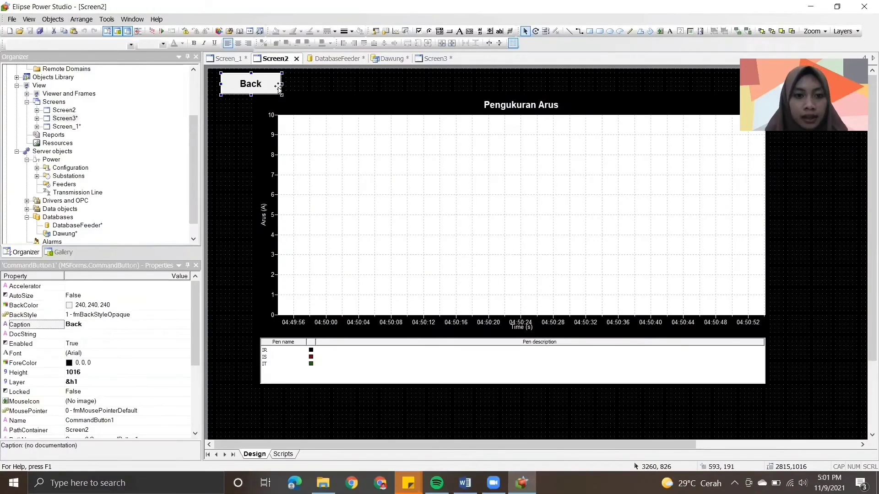
{"action": "left_click", "coordinate": [430, 59]}
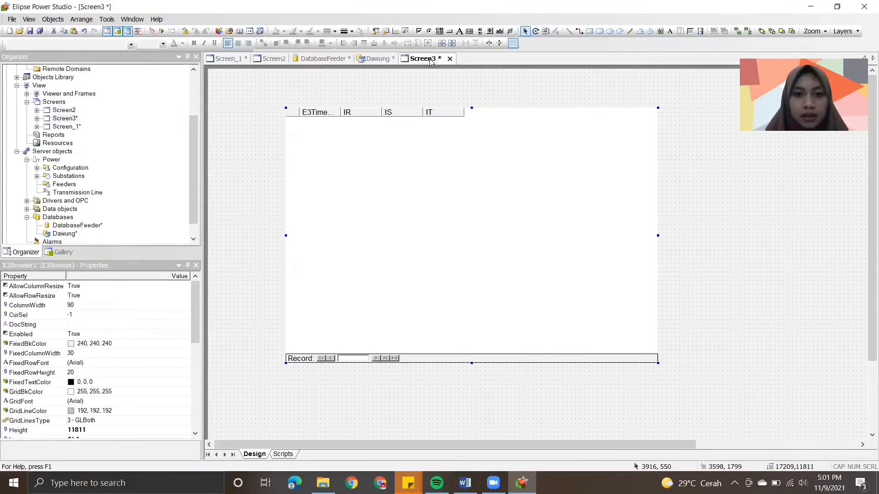
{"action": "left_click", "coordinate": [443, 82]}
{"action": "key", "text": "ctrl+v"}
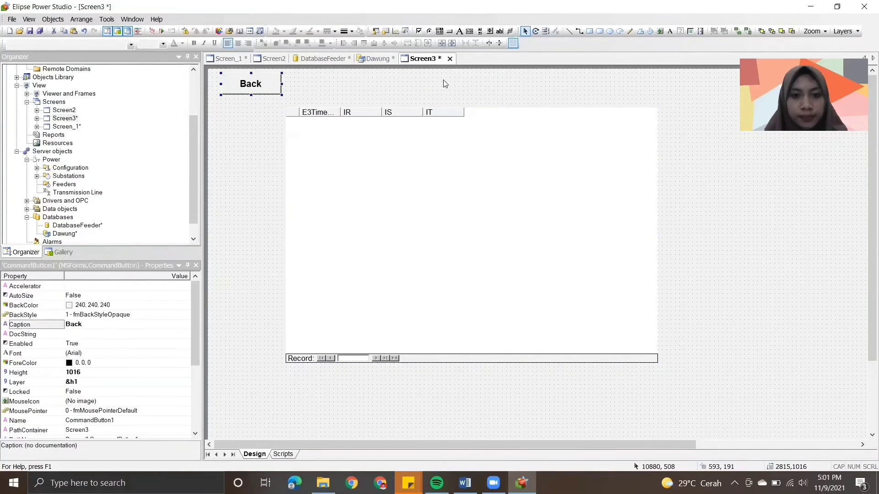
{"action": "double_click", "coordinate": [273, 87]}
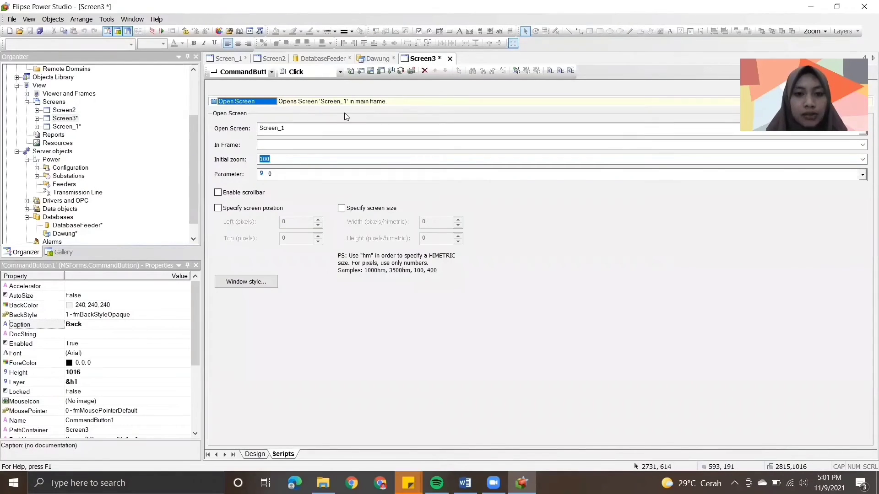
{"action": "left_click", "coordinate": [255, 454]}
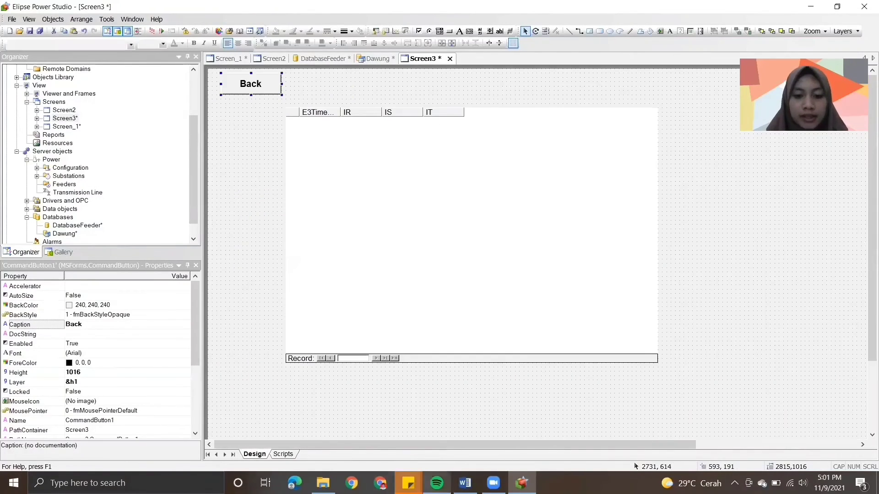
- Read steps 22 and 23 in Word on running the program and opening the E3Browser with the Database button
{"action": "left_click", "coordinate": [465, 483]}
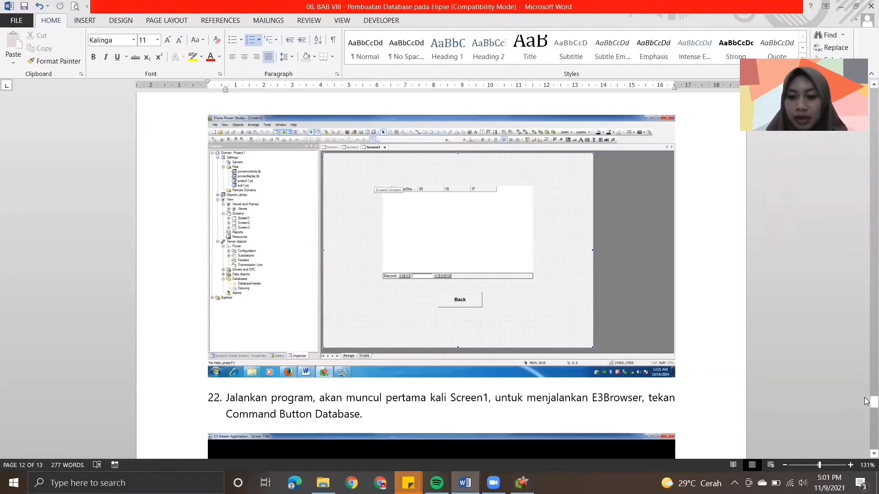
{"action": "left_click_drag", "start_coordinate": [874, 402], "coordinate": [867, 412]}
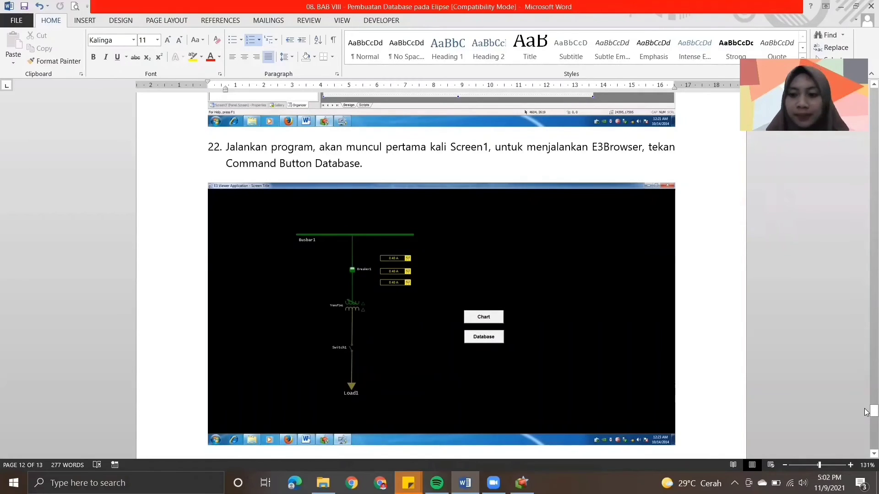
{"action": "left_click_drag", "start_coordinate": [866, 418], "coordinate": [866, 429]}
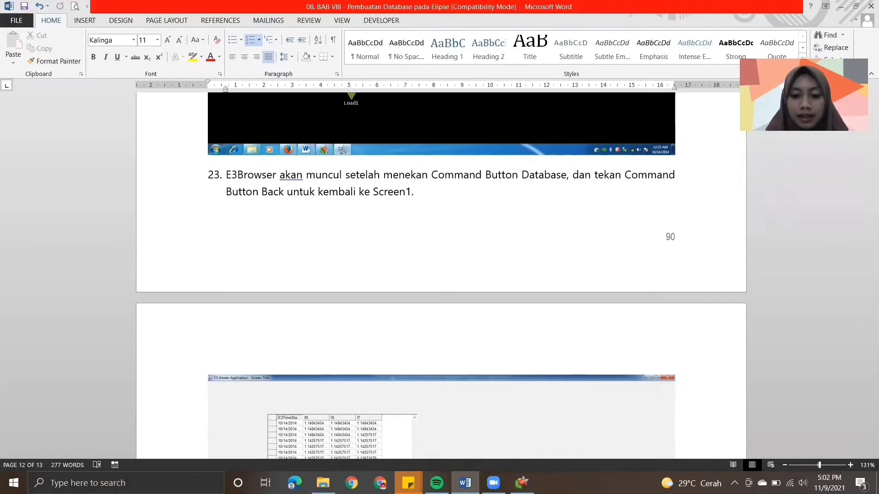
- Switch to Elipse Power Studio, save and run the domain from Screen_1, and test the Database button in the E3 Viewer
{"action": "left_click", "coordinate": [522, 483]}
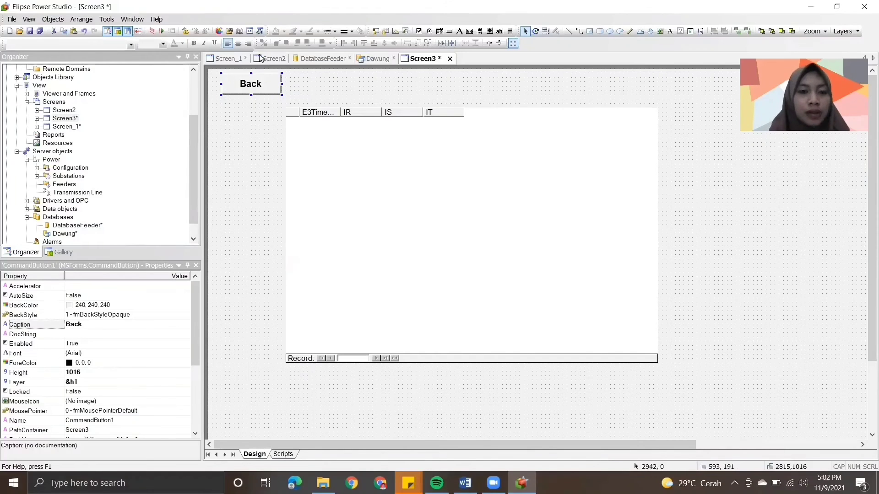
{"action": "left_click", "coordinate": [228, 59]}
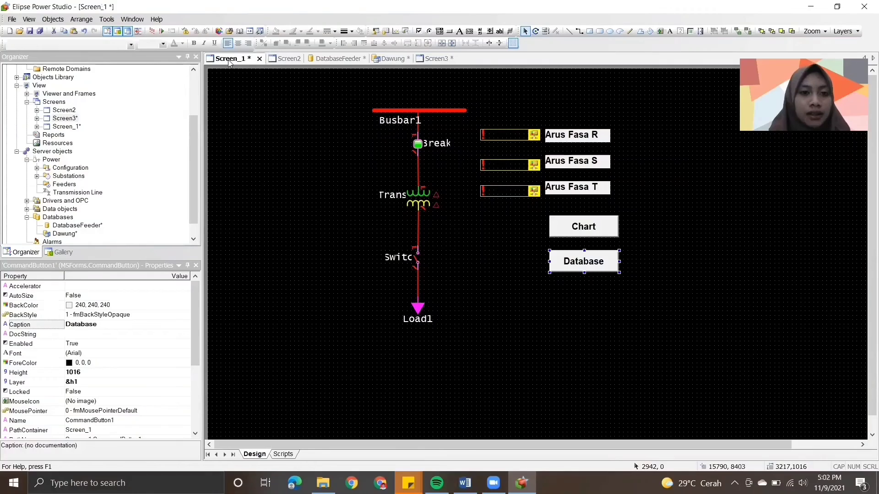
{"action": "left_click", "coordinate": [155, 34]}
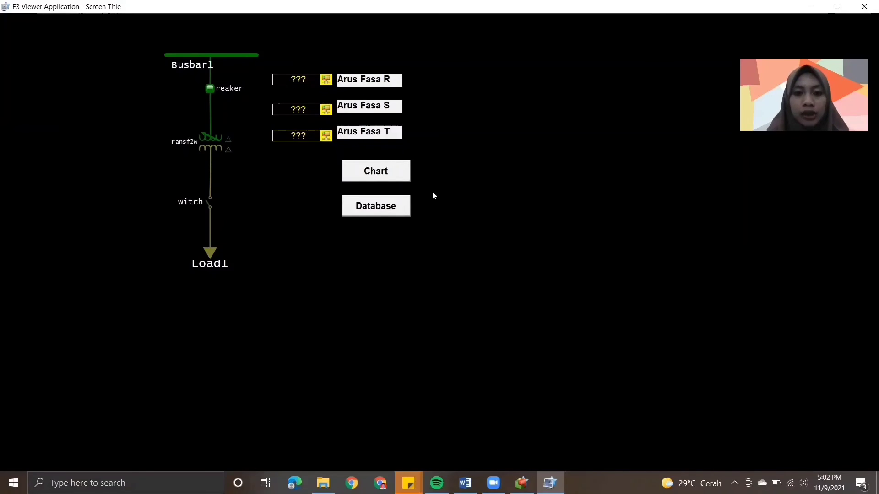
{"action": "left_click", "coordinate": [402, 207]}
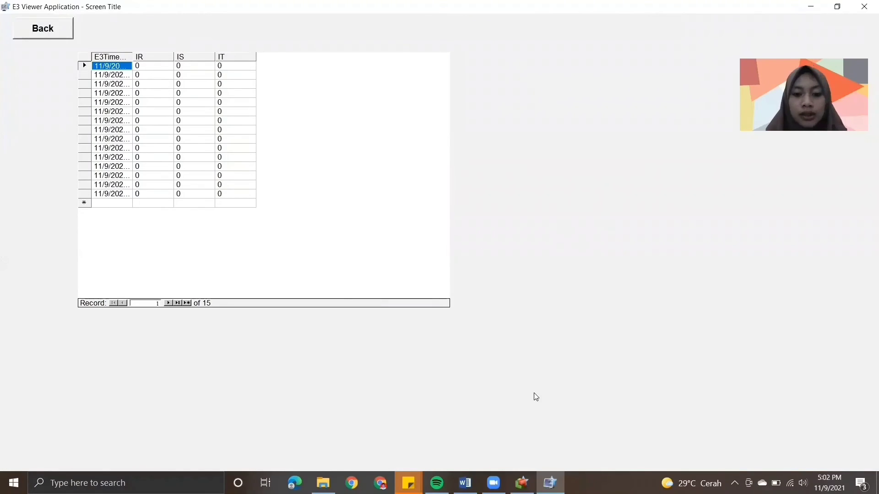
- Compare the running E3Browser with the example under step 23 in Word, and read step 24 on opening DatabaseFeeder.mdb in Microsoft Access
{"action": "left_click", "coordinate": [465, 483]}
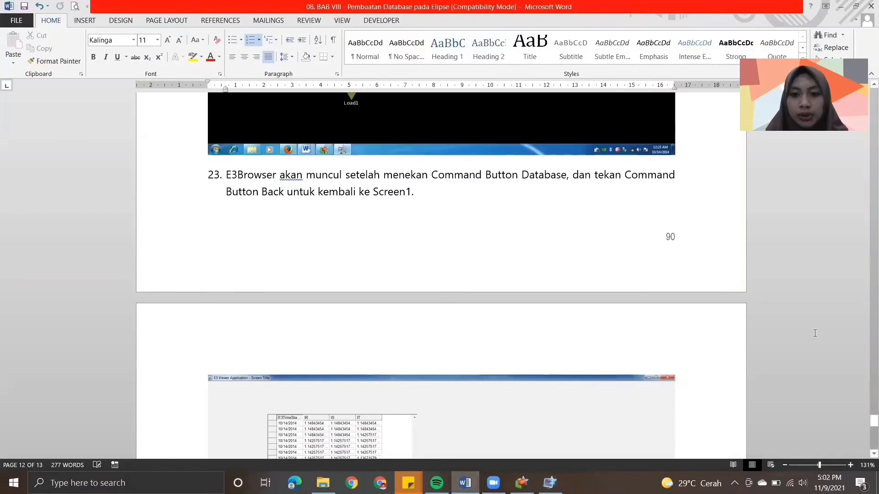
{"action": "left_click_drag", "start_coordinate": [867, 426], "coordinate": [867, 435]}
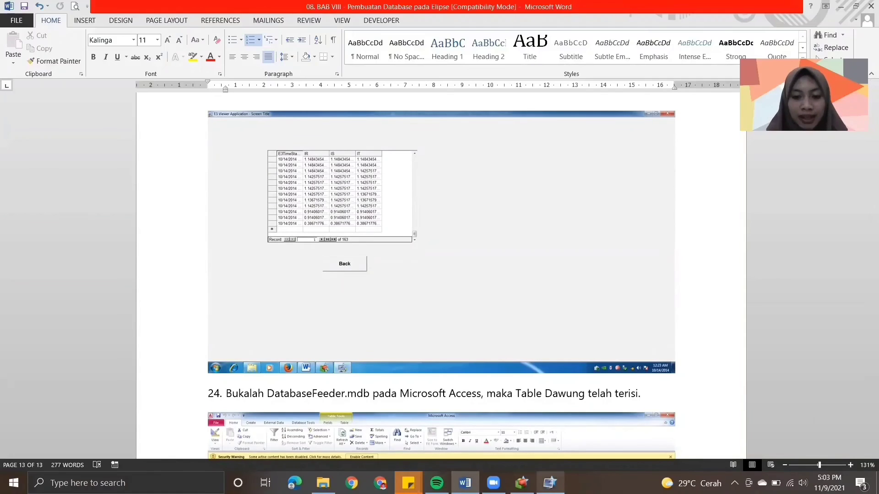
{"action": "left_click", "coordinate": [549, 483]}
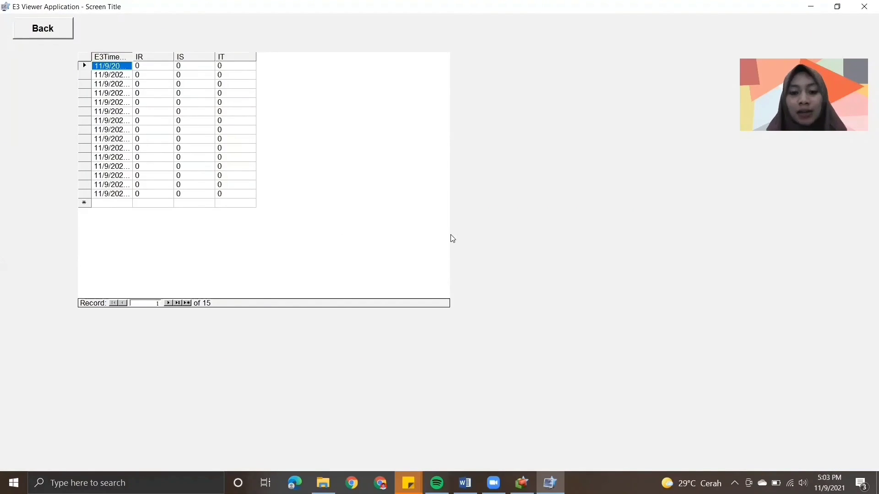
{"action": "left_click", "coordinate": [465, 483]}
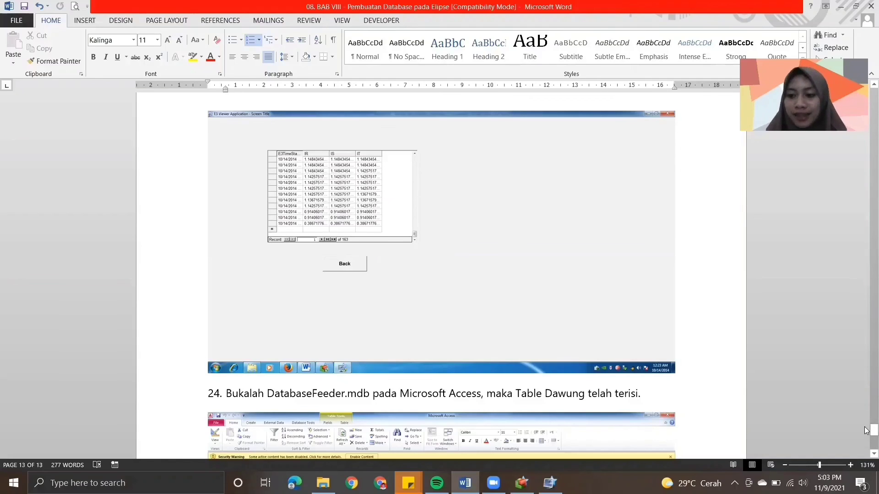
{"action": "left_click_drag", "start_coordinate": [873, 430], "coordinate": [865, 439]}
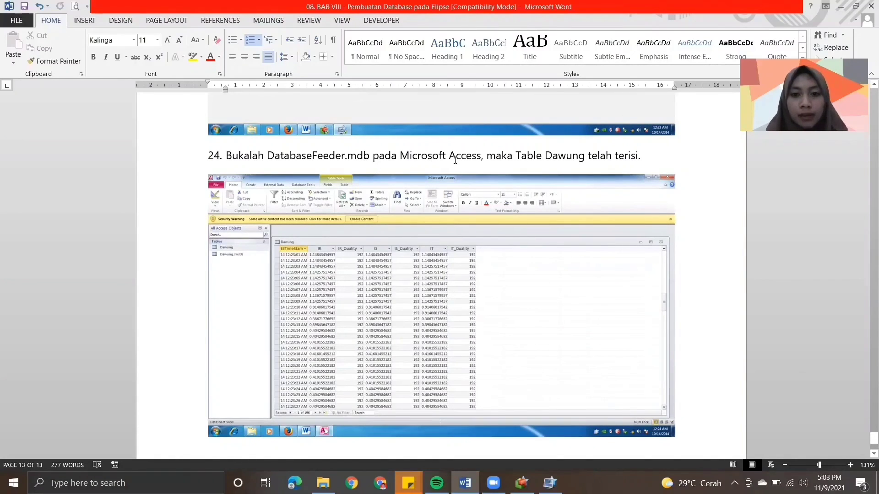
{"action": "left_click_drag", "start_coordinate": [866, 436], "coordinate": [866, 426]}
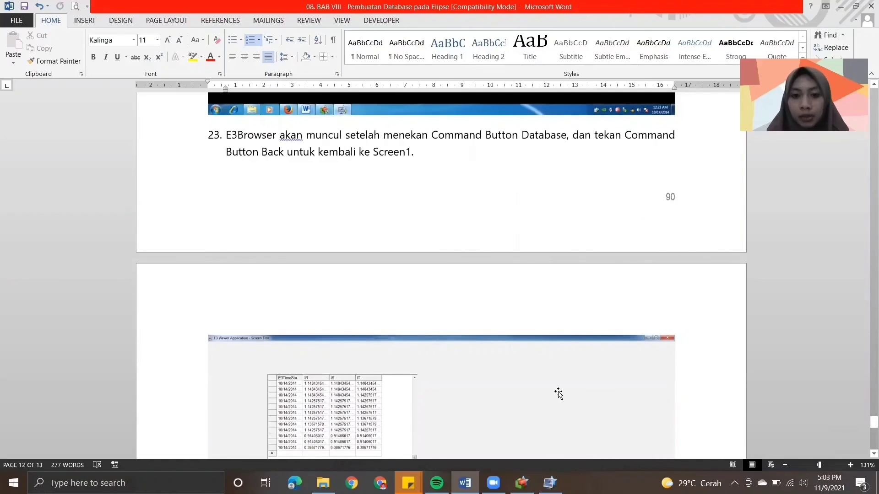
- Switch to the E3 Viewer and test the Back button on the database screen to return to the single-line diagram
{"action": "left_click", "coordinate": [550, 483]}
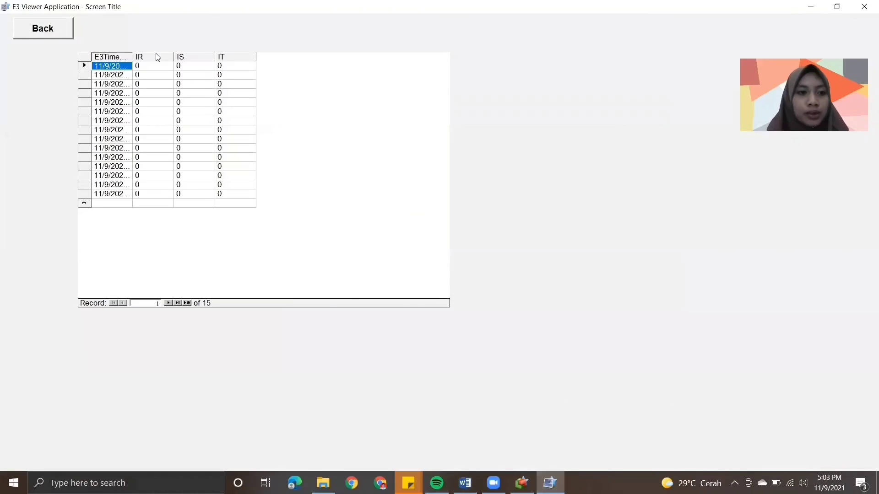
{"action": "left_click", "coordinate": [57, 30]}
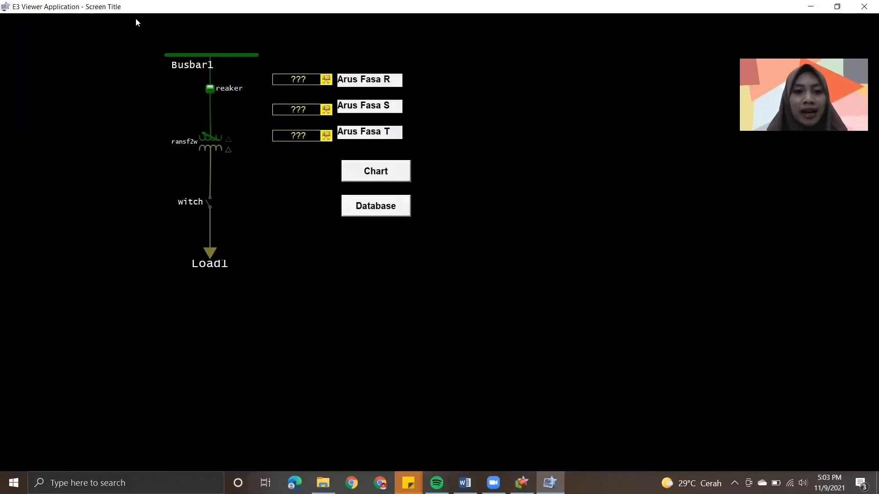